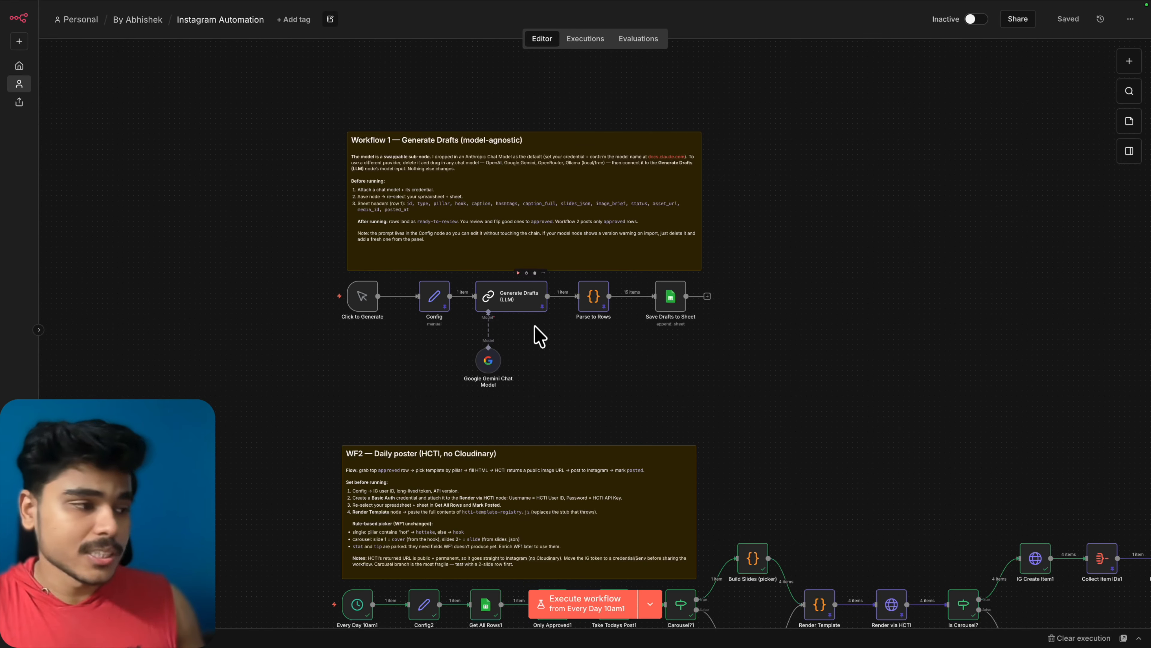
- Look over the Generate Drafts workflow and the Daily poster workflow on the canvas, through to the Mark Posted1 node
{"action": "scroll", "coordinate": [534, 335], "scroll_direction": "down", "scroll_amount": 4}
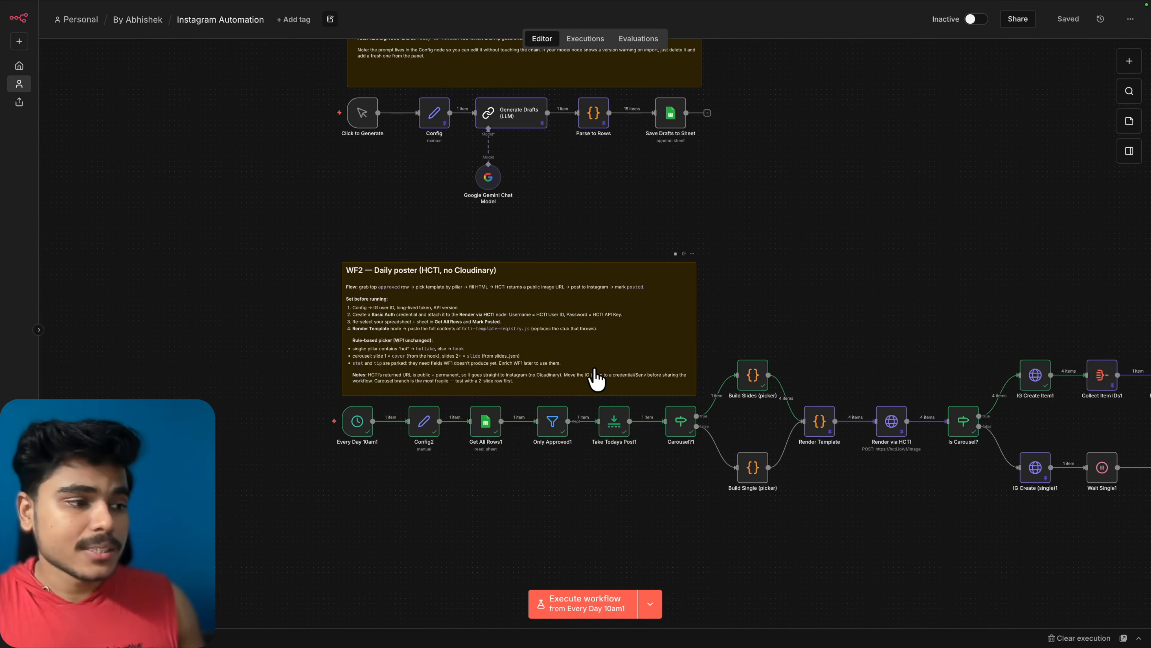
{"action": "scroll", "coordinate": [642, 386], "scroll_direction": "right", "scroll_amount": 10}
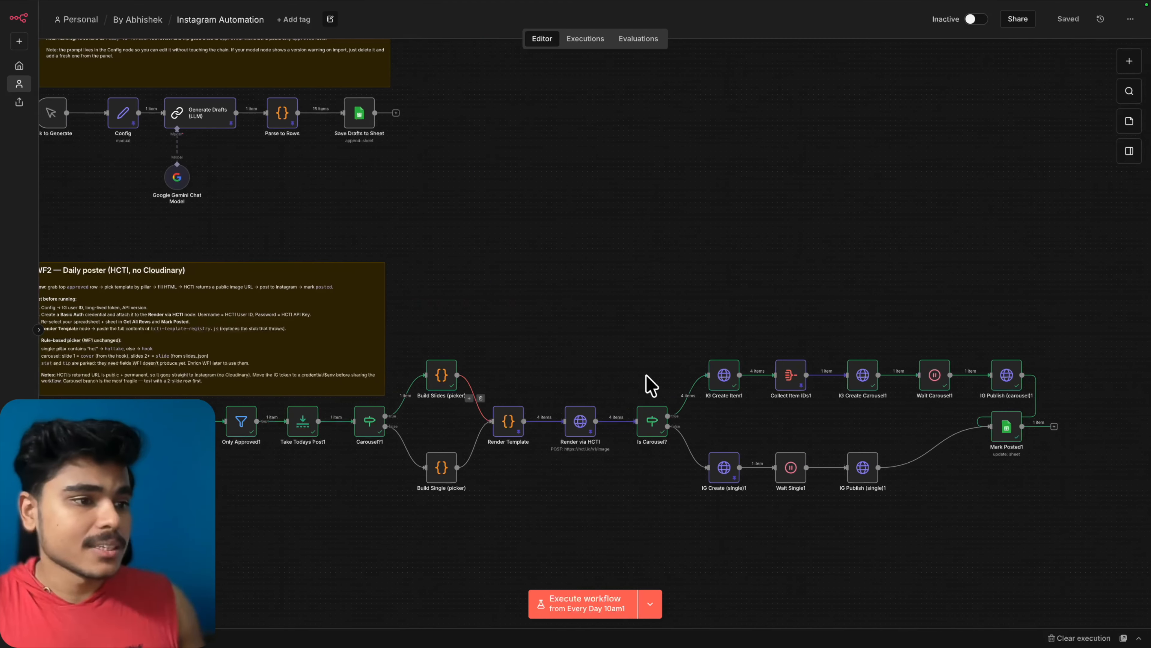
{"action": "scroll", "coordinate": [647, 383], "scroll_direction": "down", "scroll_amount": 3}
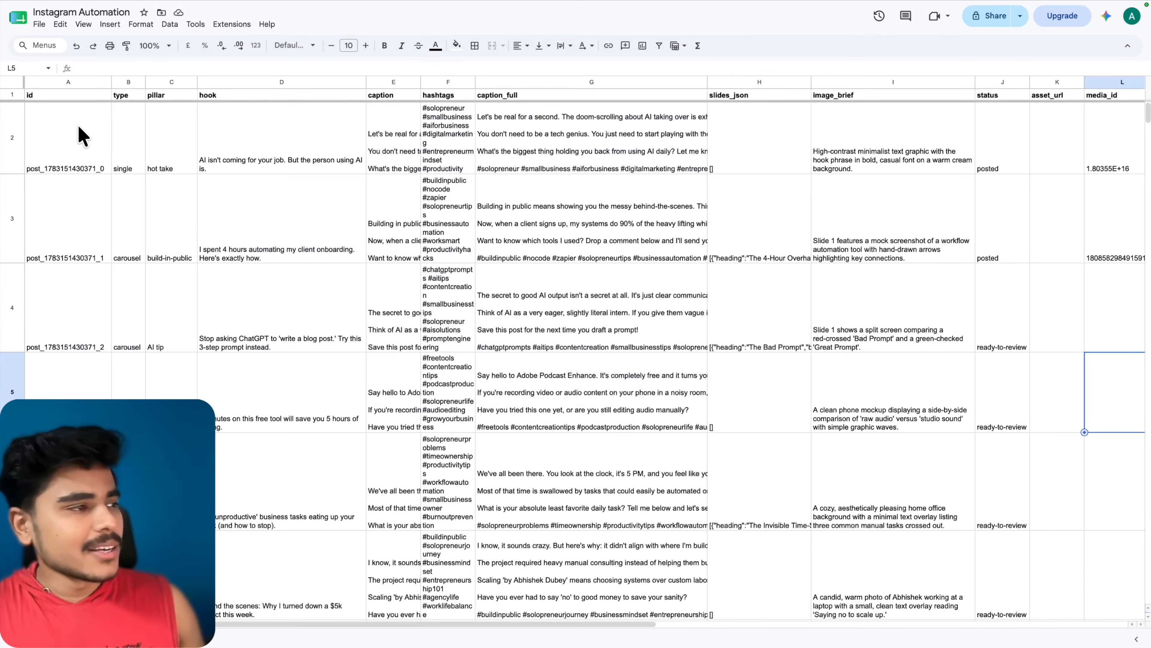
- Switch to the Instagram Automation Google Sheet and examine the post drafts from the id column across to status
{"action": "left_click_drag", "start_coordinate": [81, 136], "coordinate": [952, 450]}
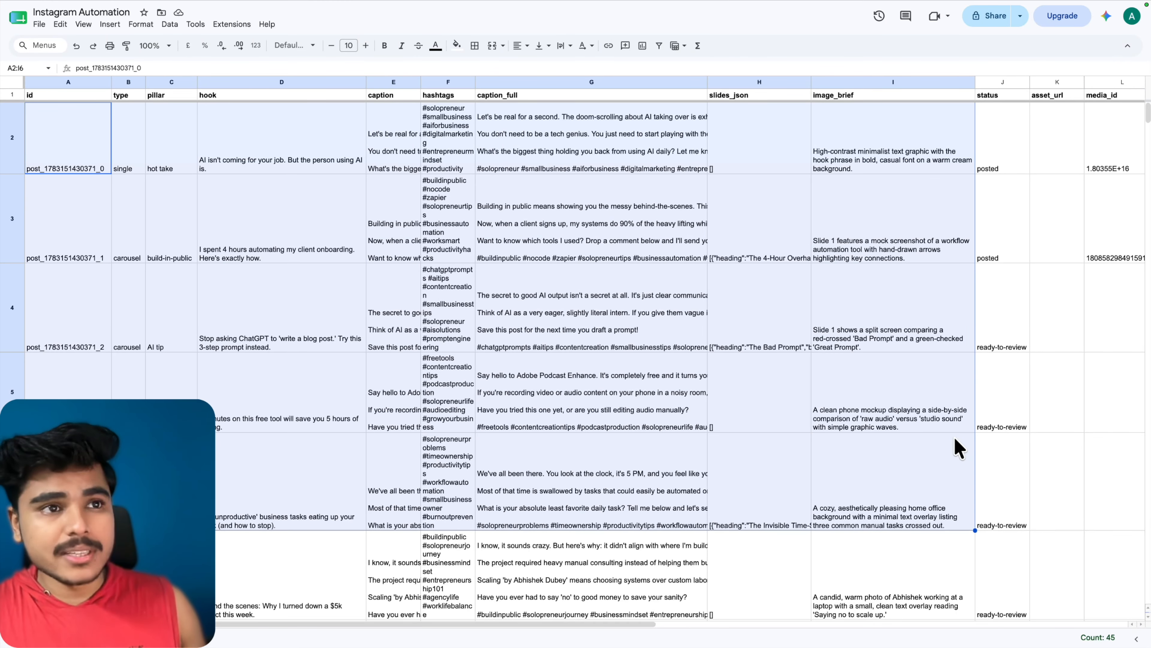
{"action": "left_click", "coordinate": [1007, 408]}
{"action": "left_click_drag", "start_coordinate": [84, 345], "coordinate": [985, 317]}
- Set the status of the 'Stop asking ChatGPT' carousel draft in cell J4 to approved
{"action": "left_click", "coordinate": [984, 313]}
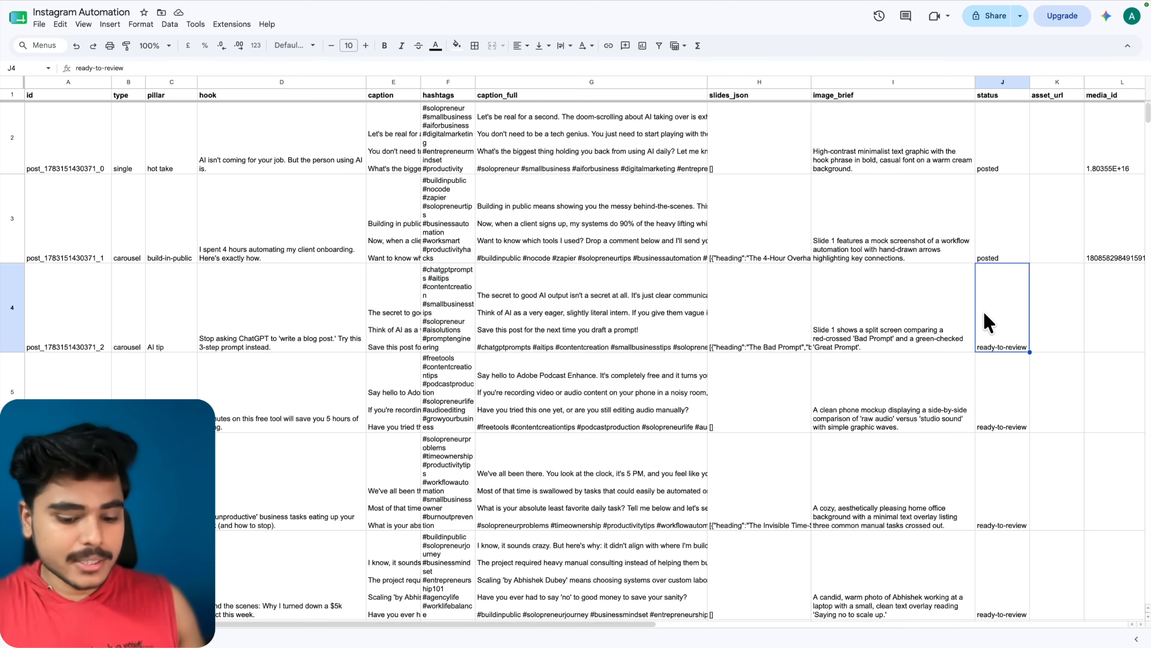
{"action": "double_click", "coordinate": [984, 313]}
{"action": "key", "text": "BackSpace"}
{"action": "key", "text": "BackSpace"}
{"action": "key", "text": "BackSpace"}
{"action": "key", "text": "BackSpace"}
{"action": "key", "text": "BackSpace"}
{"action": "key", "text": "BackSpace"}
{"action": "key", "text": "BackSpace"}
{"action": "key", "text": "BackSpace"}
{"action": "key", "text": "BackSpace"}
{"action": "key", "text": "BackSpace"}
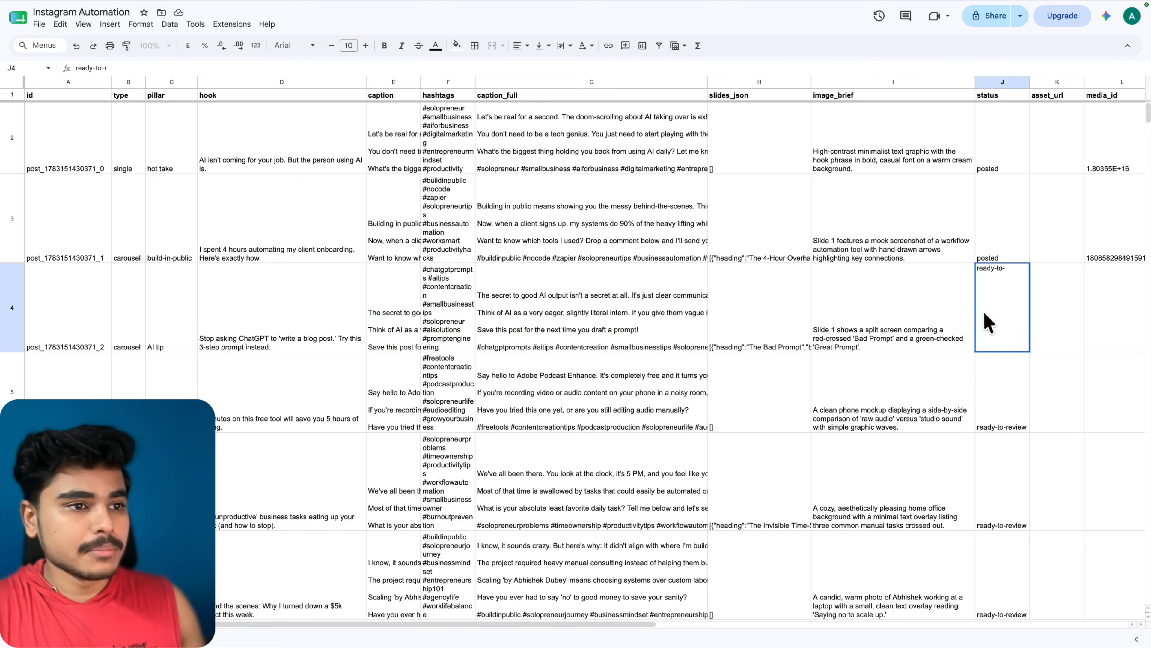
{"action": "key", "text": "Return"}
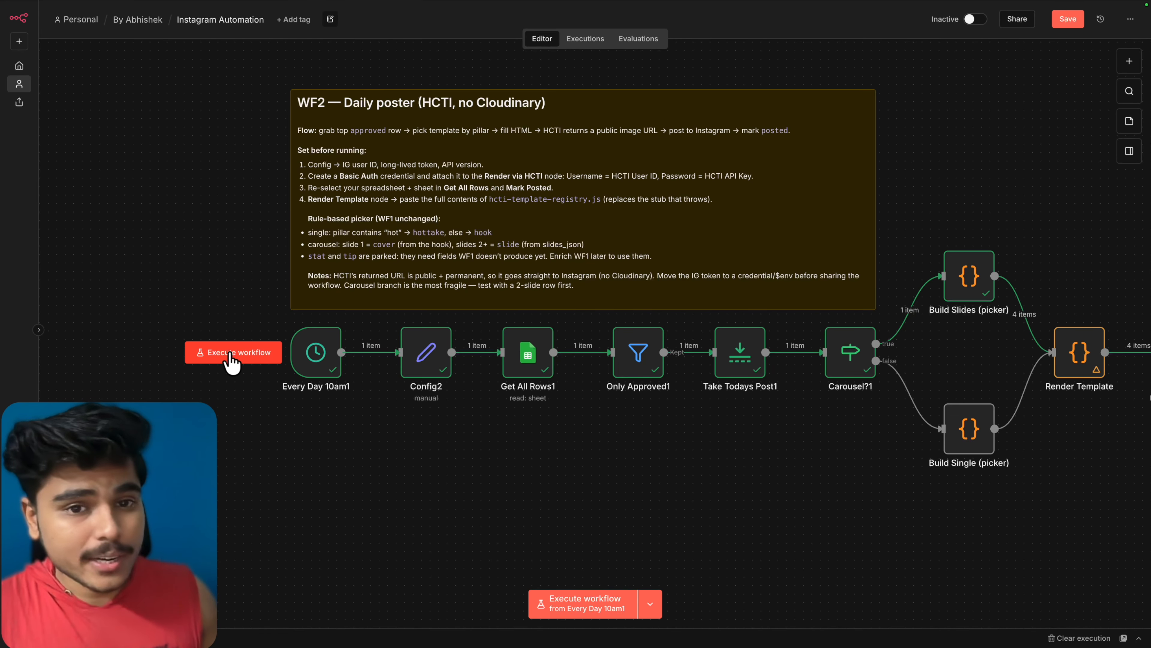
- Execute the n8n daily poster workflow from the Every Day 10am1 trigger and refresh the Instagram profile page
{"action": "left_click", "coordinate": [231, 356]}
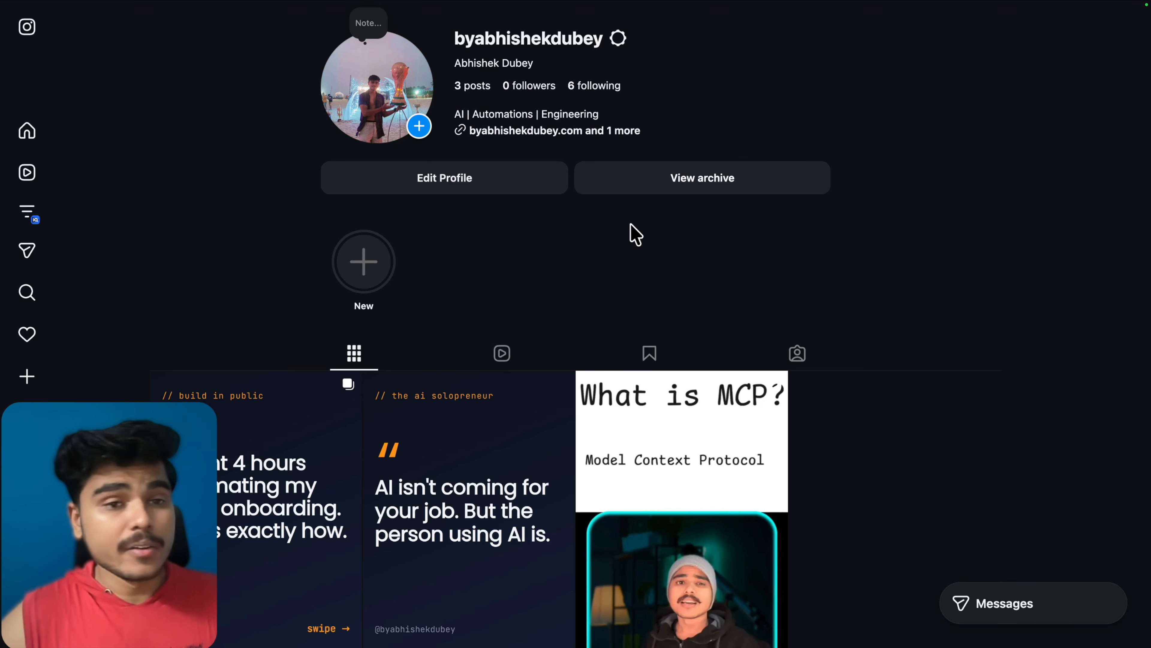
{"action": "key", "text": "super+r"}
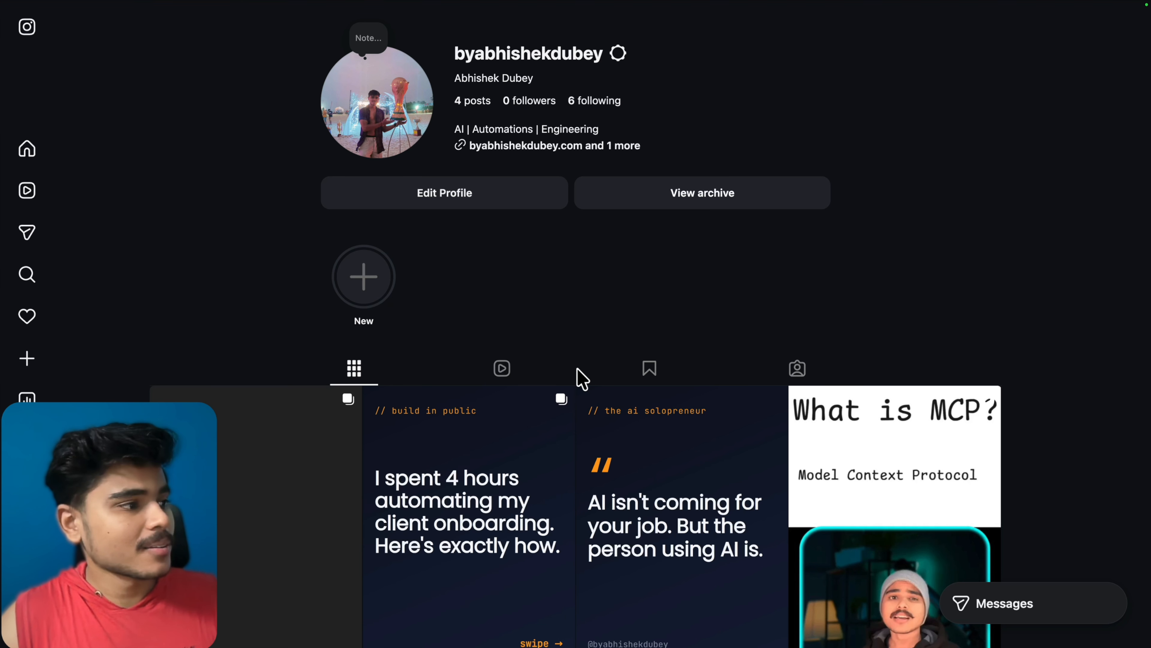
- Open the newest Instagram post and check its caption, hashtags and every carousel slide through to the last one
{"action": "left_click", "coordinate": [271, 486]}
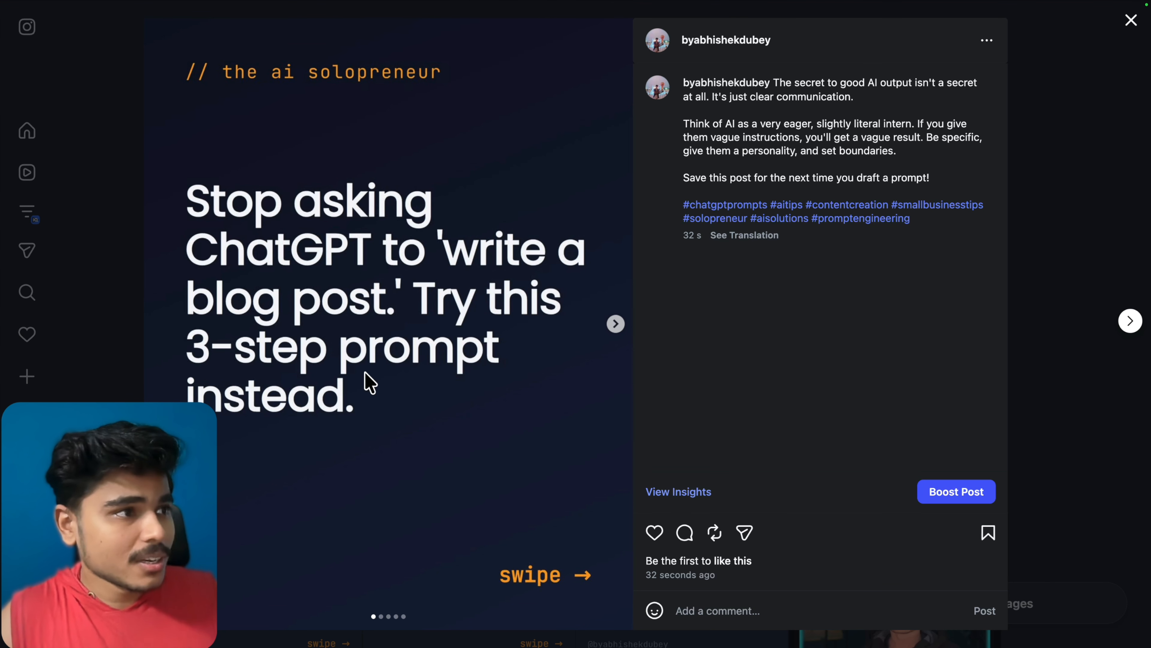
{"action": "left_click_drag", "start_coordinate": [778, 84], "coordinate": [859, 189]}
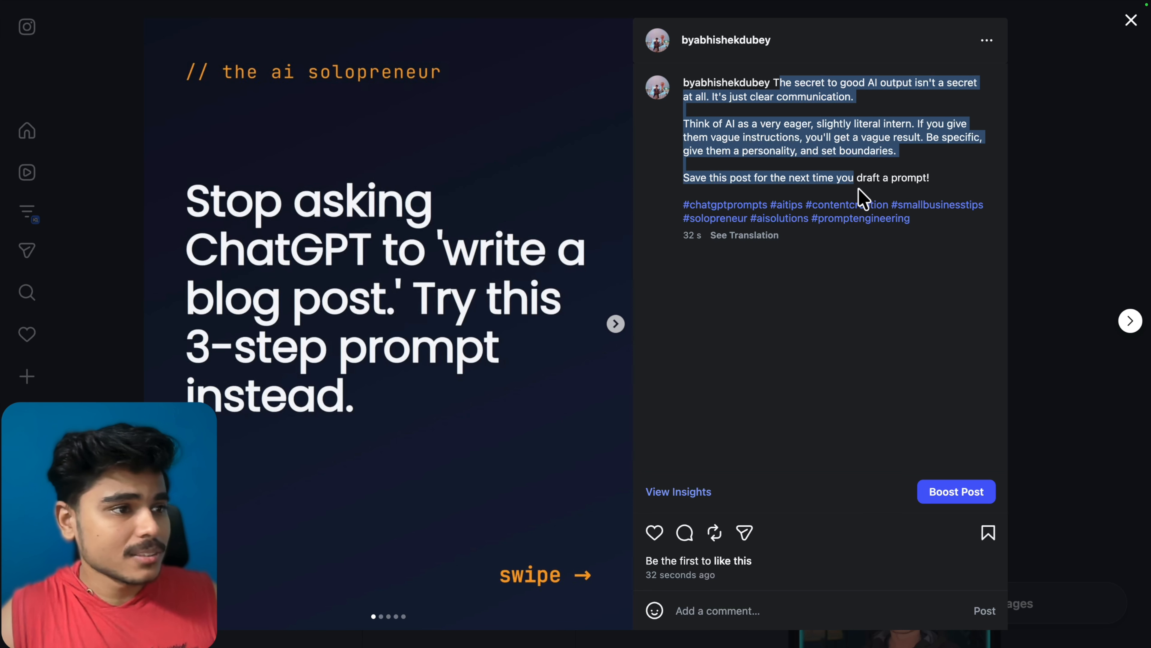
{"action": "left_click_drag", "start_coordinate": [915, 220], "coordinate": [679, 215]}
{"action": "left_click", "coordinate": [560, 293]}
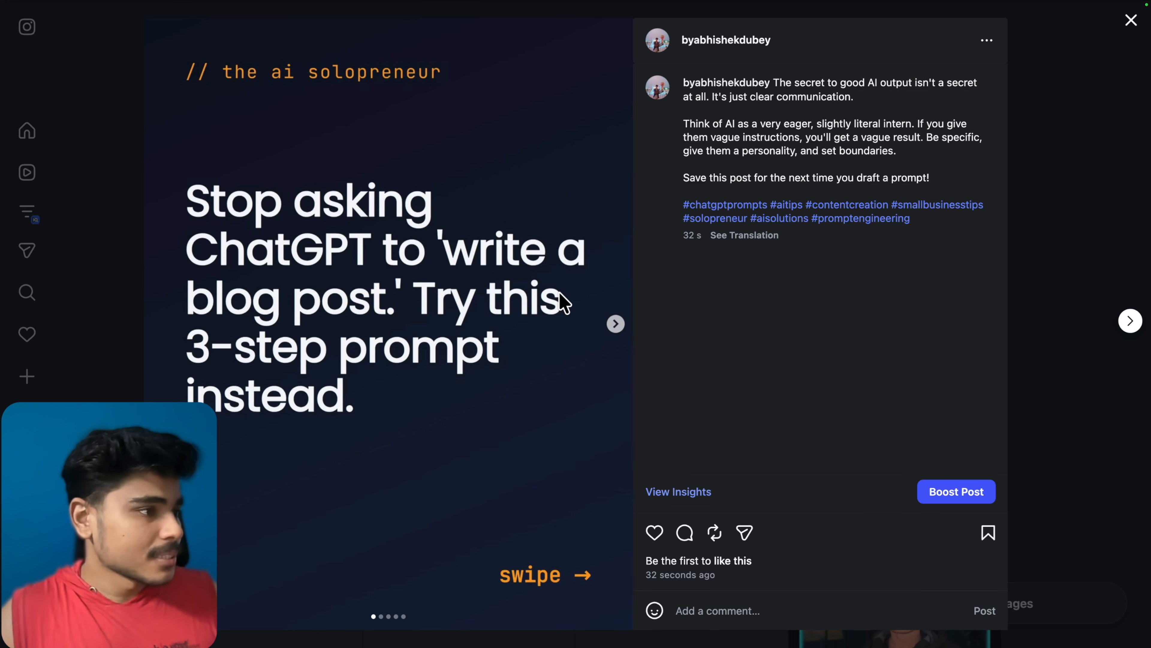
{"action": "left_click", "coordinate": [616, 324]}
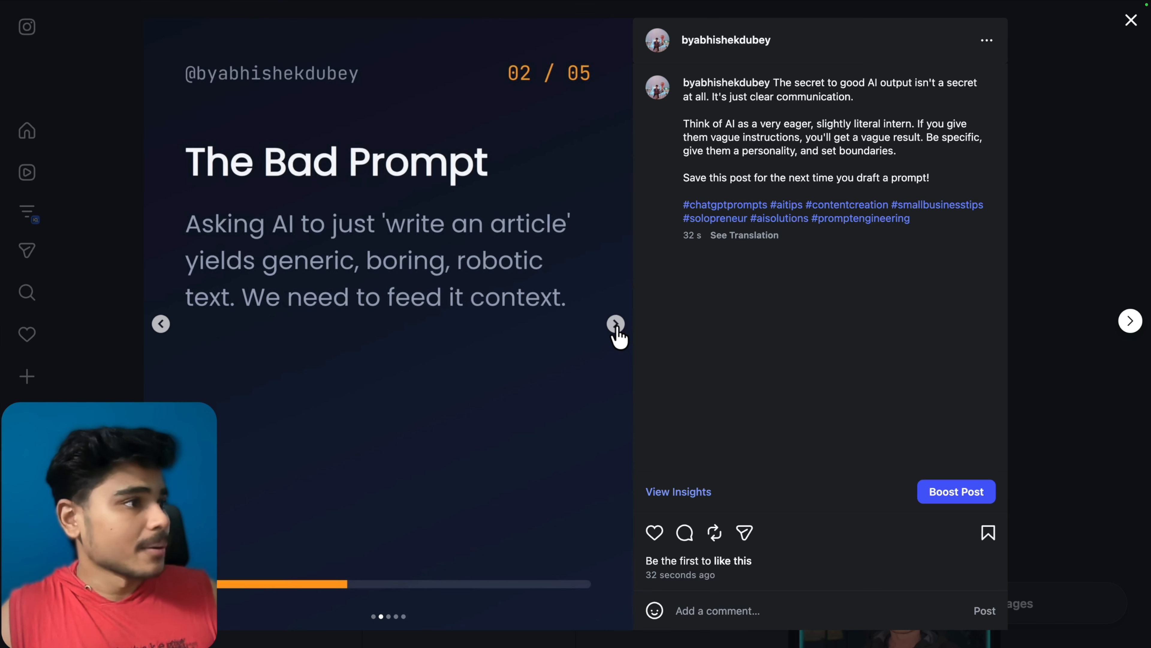
{"action": "left_click", "coordinate": [615, 323]}
{"action": "left_click", "coordinate": [615, 324]}
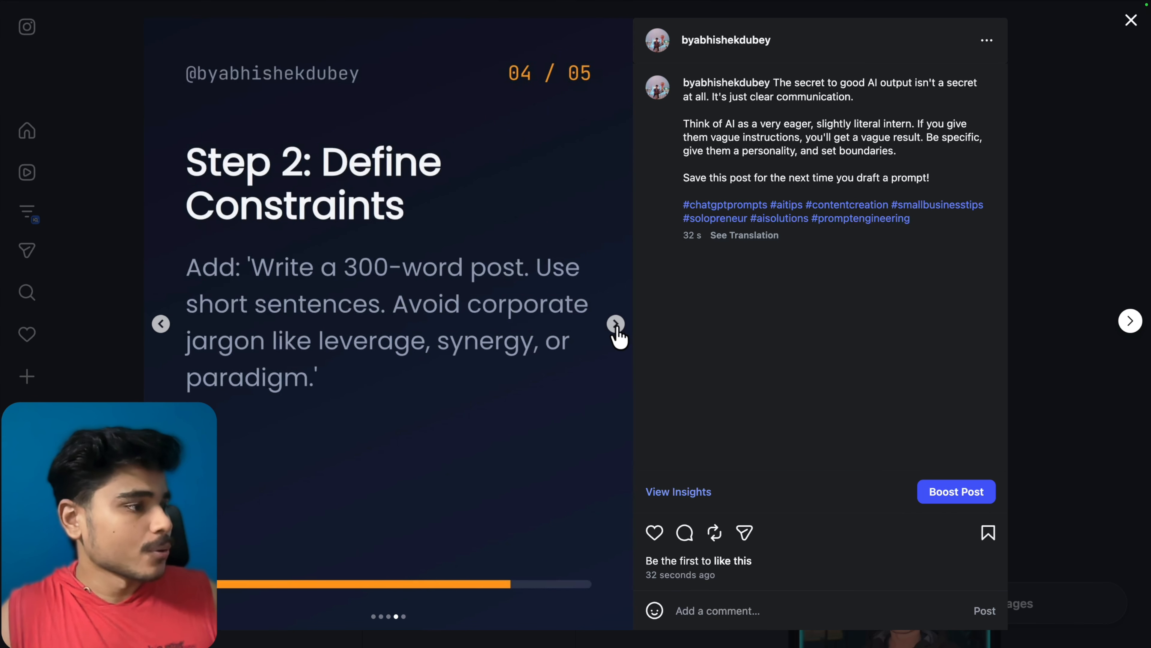
{"action": "left_click", "coordinate": [616, 323]}
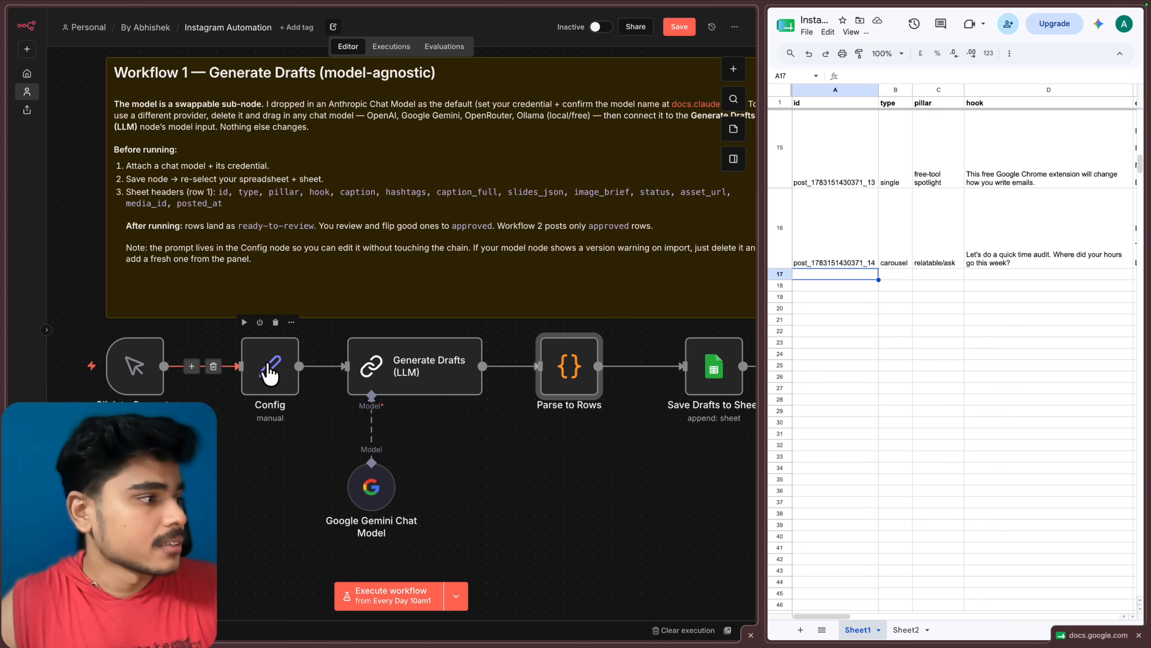
- In n8n, read the full prompt value in the Config node, including the draft count and required JSON keys, and return to the canvas
{"action": "double_click", "coordinate": [268, 366]}
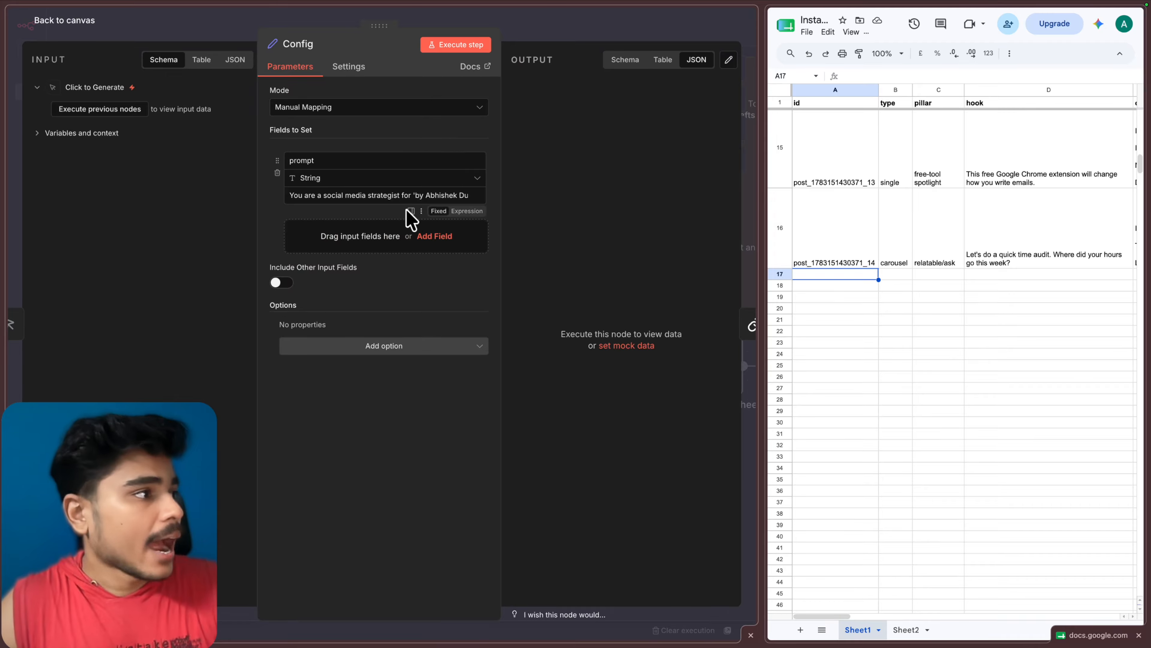
{"action": "left_click", "coordinate": [481, 200]}
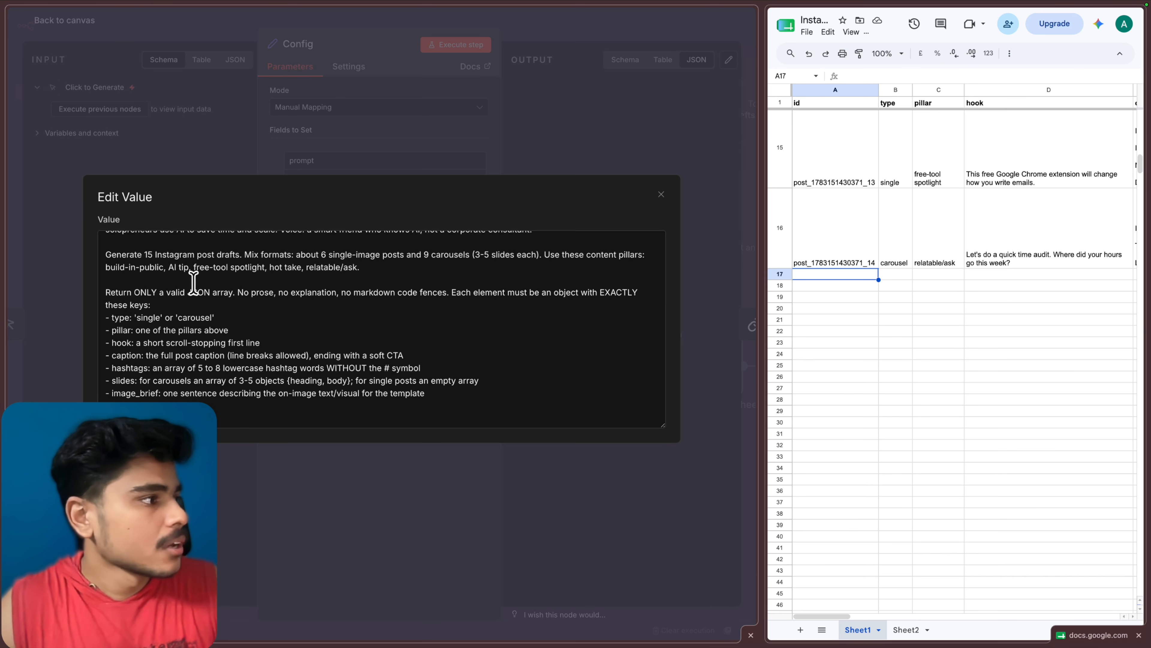
{"action": "left_click_drag", "start_coordinate": [115, 286], "coordinate": [441, 400]}
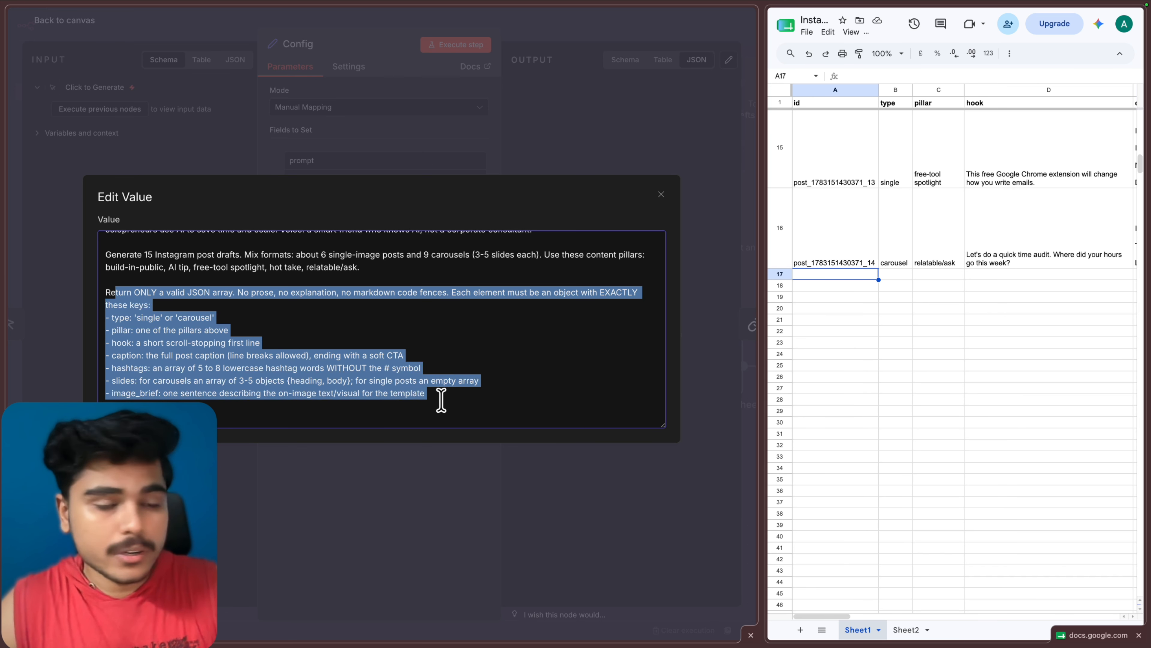
{"action": "scroll", "coordinate": [420, 326], "scroll_direction": "up", "scroll_amount": 1}
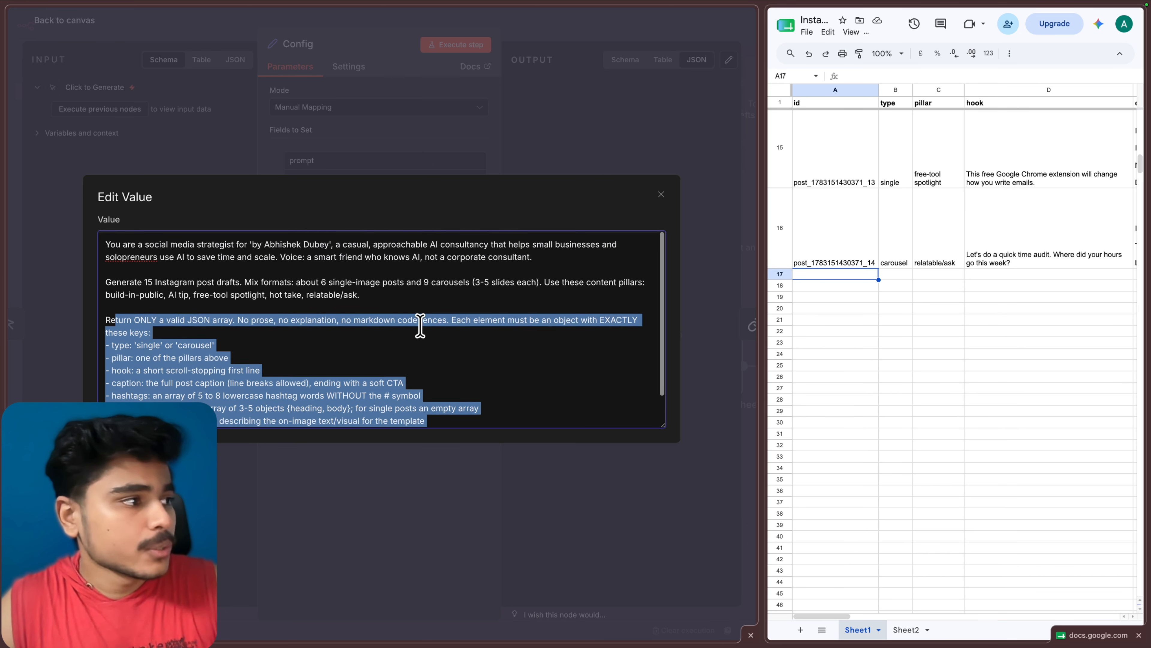
{"action": "left_click", "coordinate": [408, 346]}
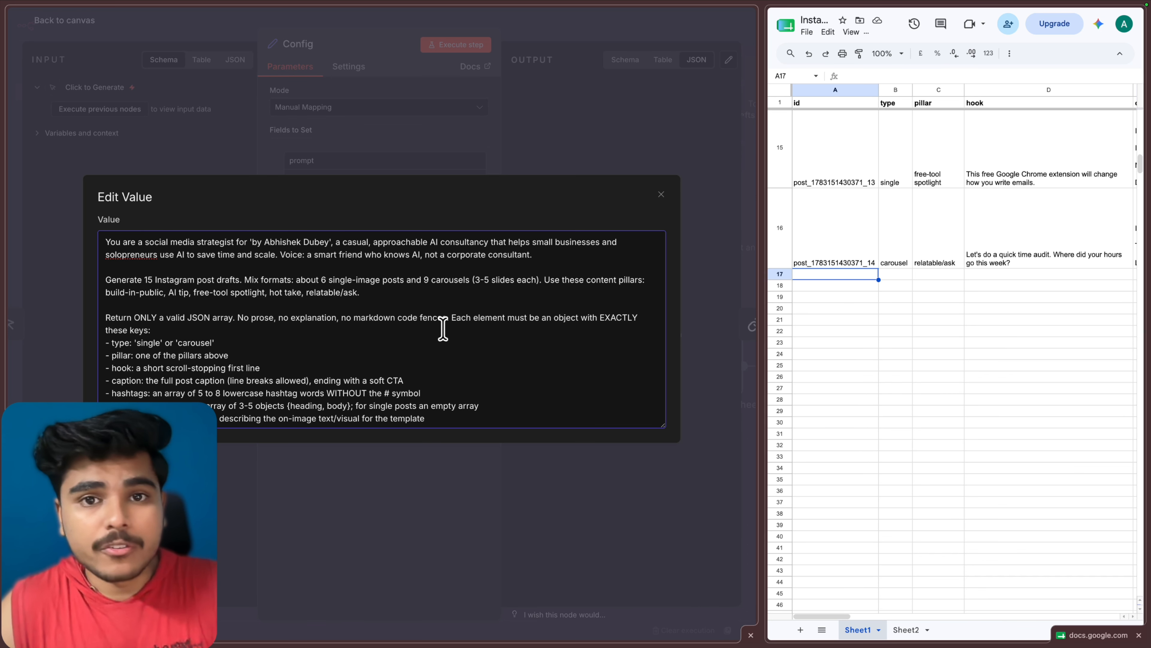
{"action": "scroll", "coordinate": [154, 257], "scroll_direction": "down", "scroll_amount": 1}
{"action": "left_click_drag", "start_coordinate": [105, 254], "coordinate": [232, 257]}
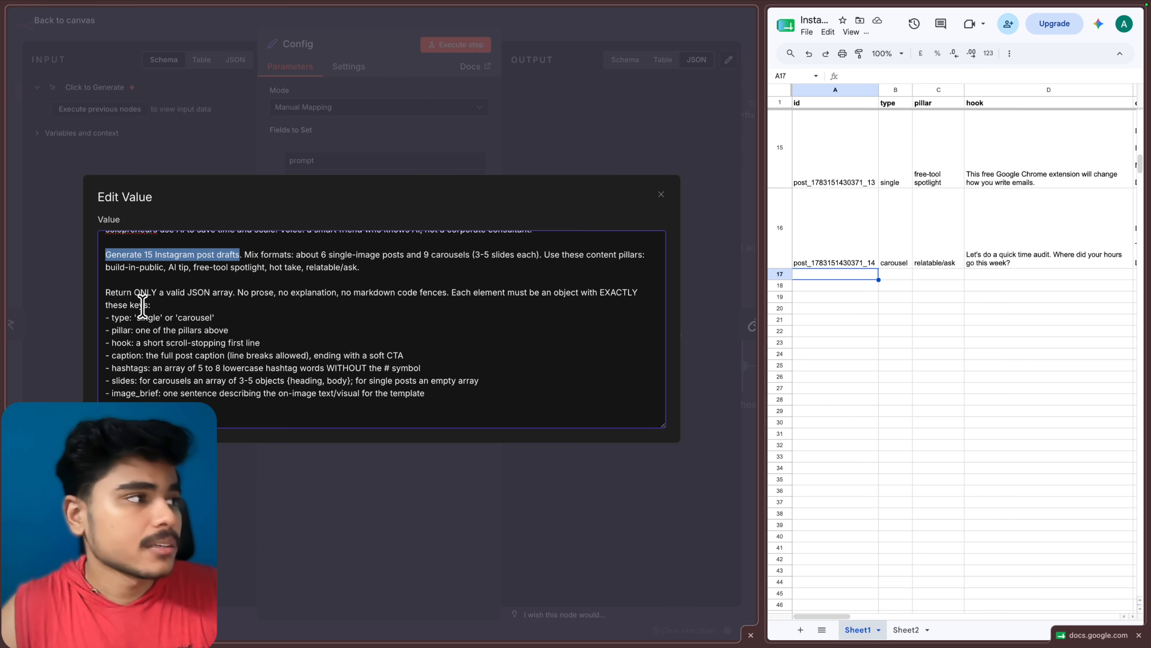
{"action": "left_click", "coordinate": [162, 87]}
{"action": "key", "text": "Escape"}
- Execute the Generate Drafts (LLM) node and read through its generated text output
{"action": "left_click_drag", "start_coordinate": [325, 327], "coordinate": [518, 556]}
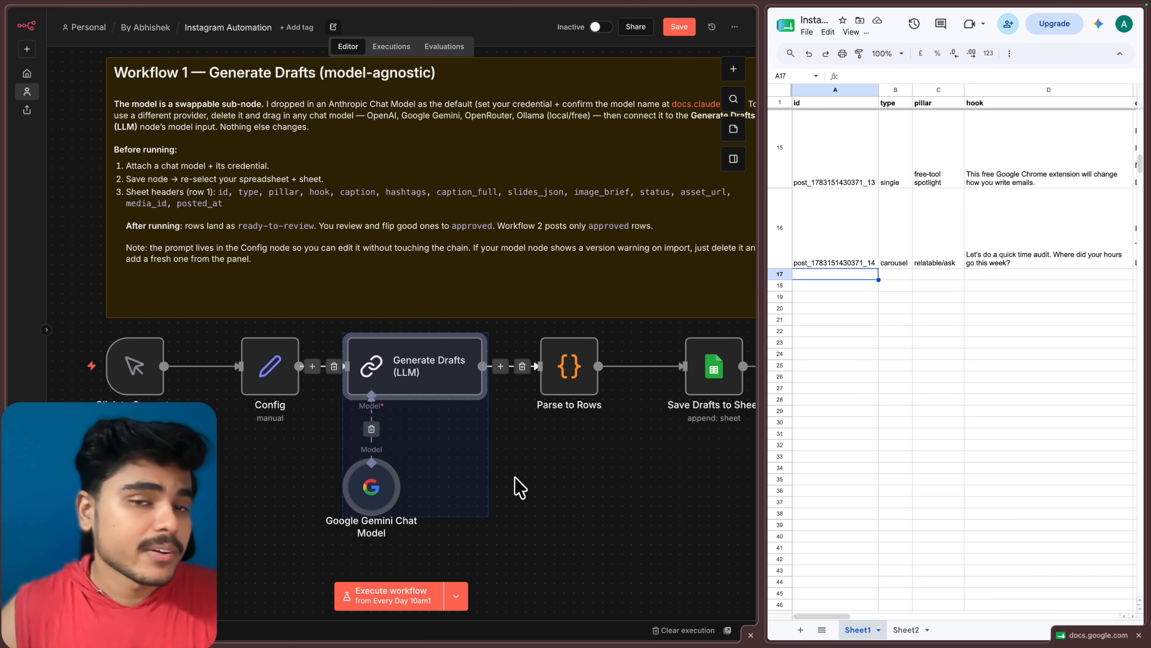
{"action": "left_click", "coordinate": [499, 487]}
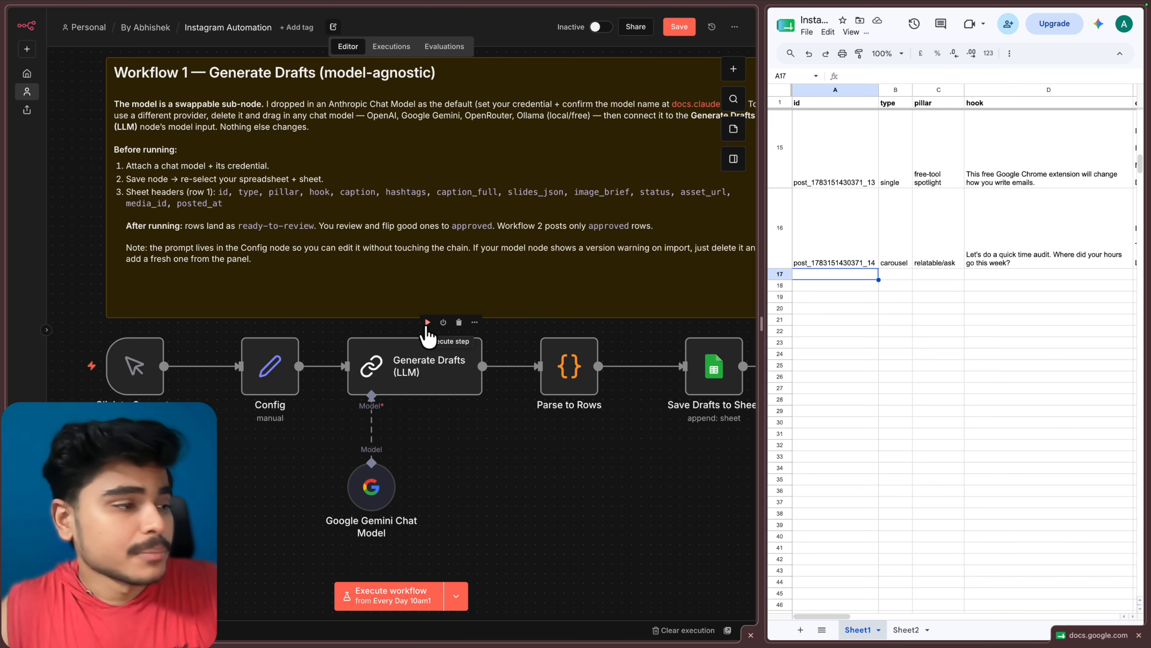
{"action": "left_click", "coordinate": [427, 322]}
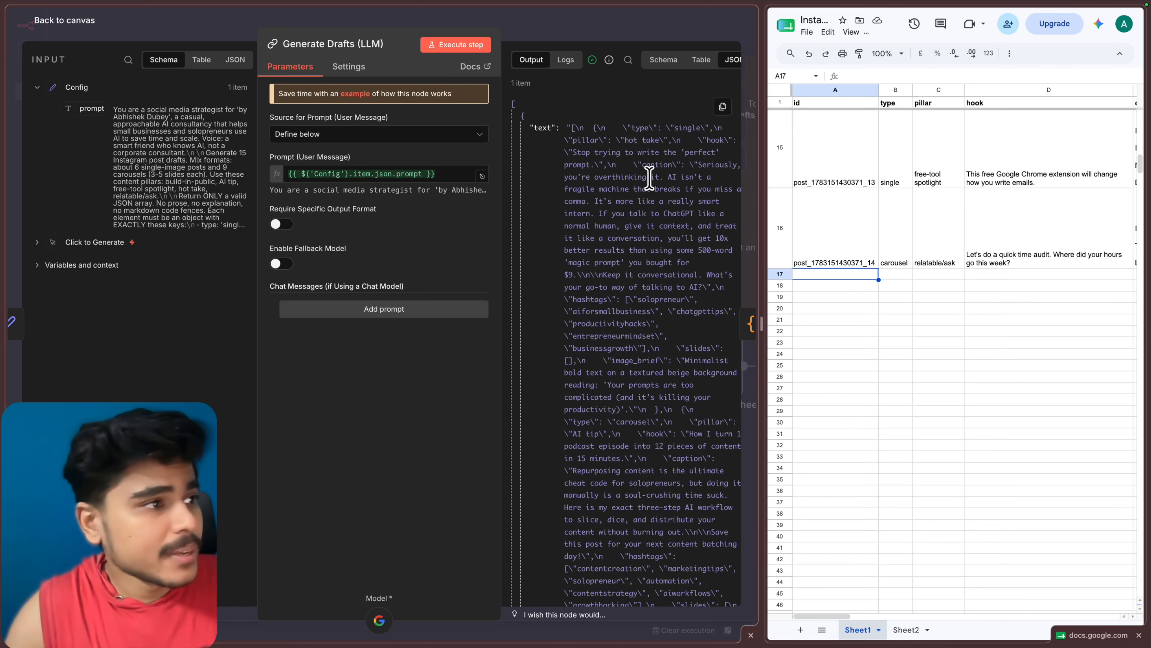
{"action": "scroll", "coordinate": [646, 367], "scroll_direction": "down", "scroll_amount": 10}
{"action": "scroll", "coordinate": [646, 367], "scroll_direction": "down", "scroll_amount": 6}
- Open the Parse to Rows node, look through its JavaScript and execute the node
{"action": "left_click", "coordinate": [751, 323]}
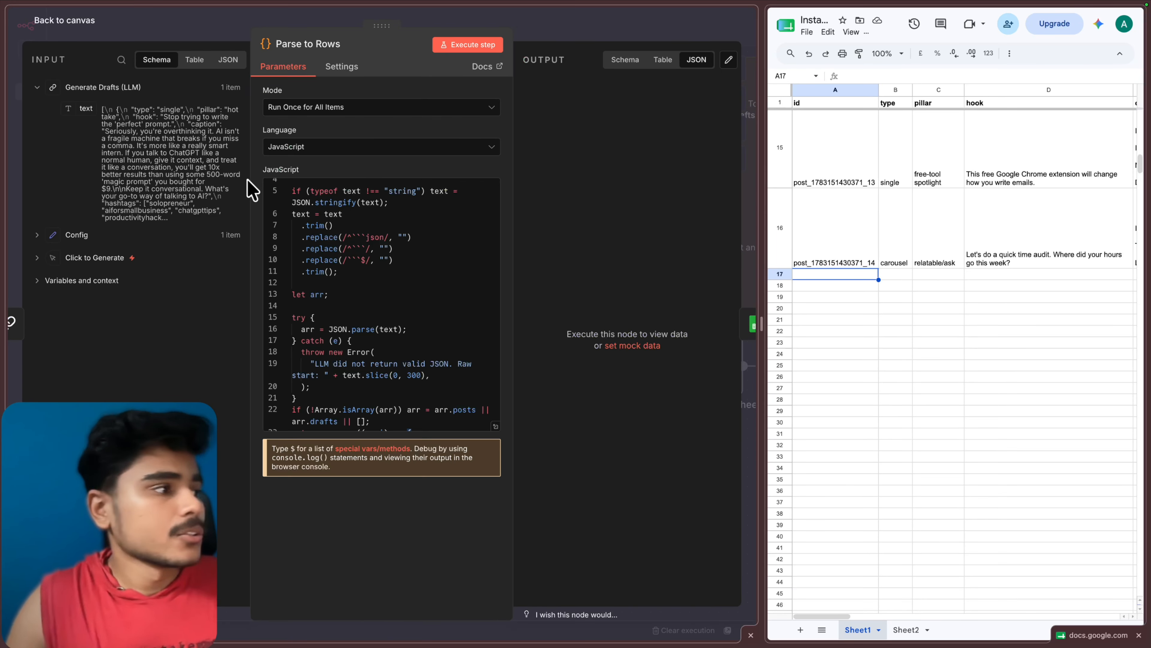
{"action": "scroll", "coordinate": [290, 236], "scroll_direction": "up", "scroll_amount": 2}
{"action": "scroll", "coordinate": [317, 204], "scroll_direction": "down", "scroll_amount": 10}
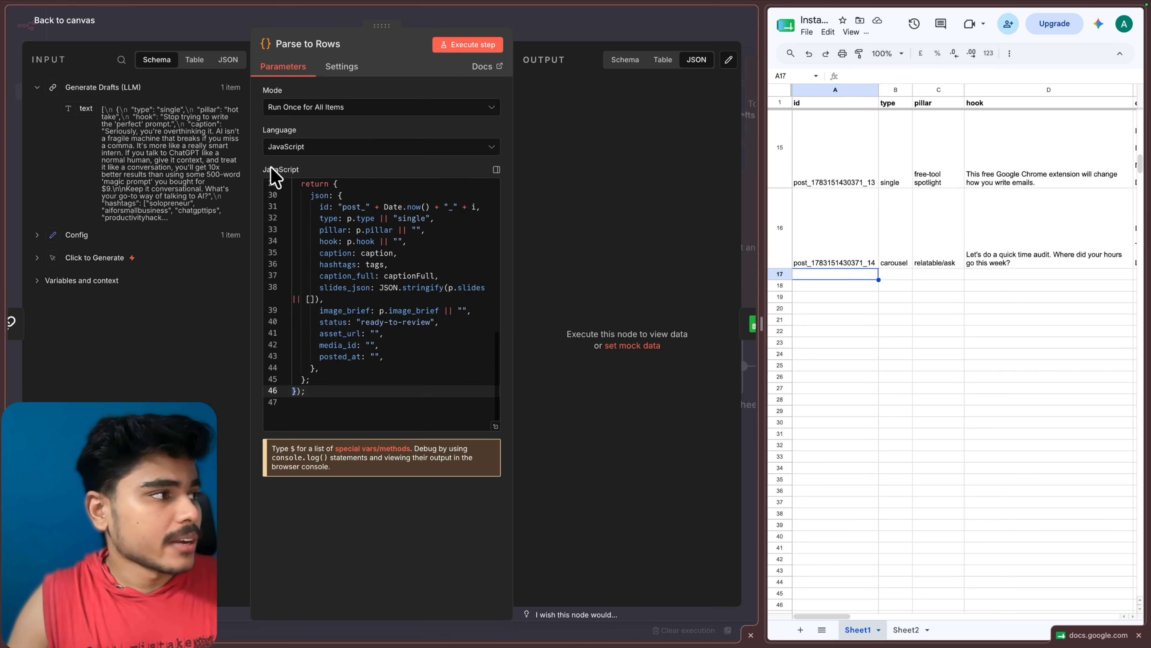
{"action": "left_click", "coordinate": [485, 45]}
- Examine the Parse to Rows code and the parsed items' fields, including caption, hashtags, slides_json and status
{"action": "scroll", "coordinate": [599, 257], "scroll_direction": "down", "scroll_amount": 10}
{"action": "scroll", "coordinate": [394, 256], "scroll_direction": "up", "scroll_amount": 12}
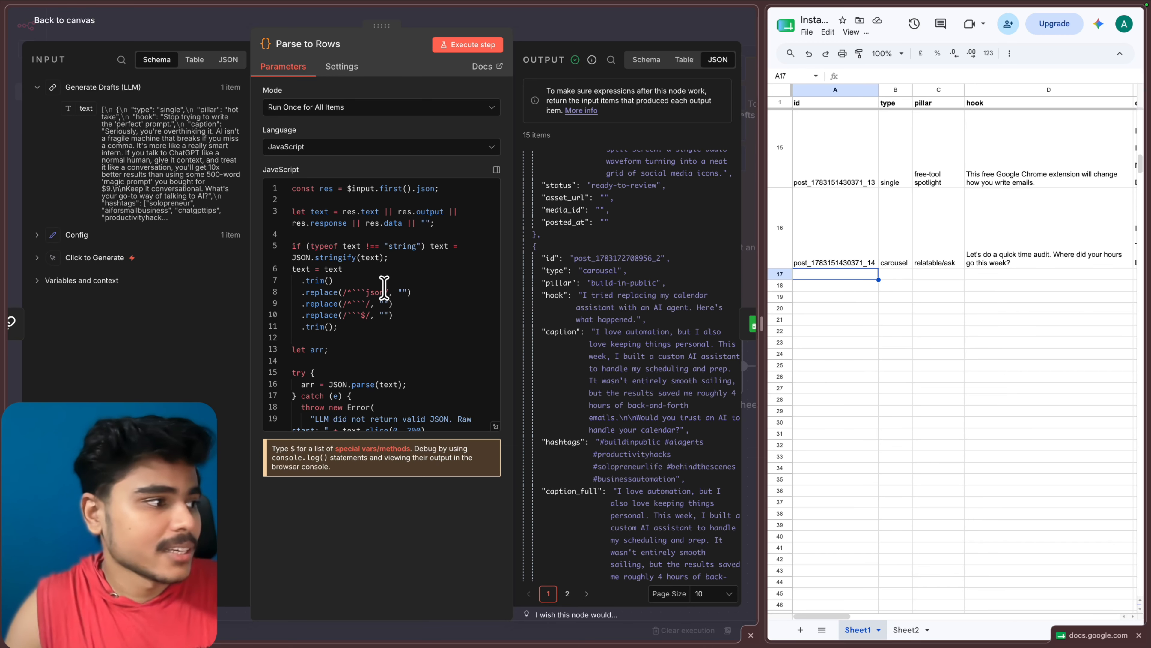
{"action": "scroll", "coordinate": [380, 281], "scroll_direction": "down", "scroll_amount": 3}
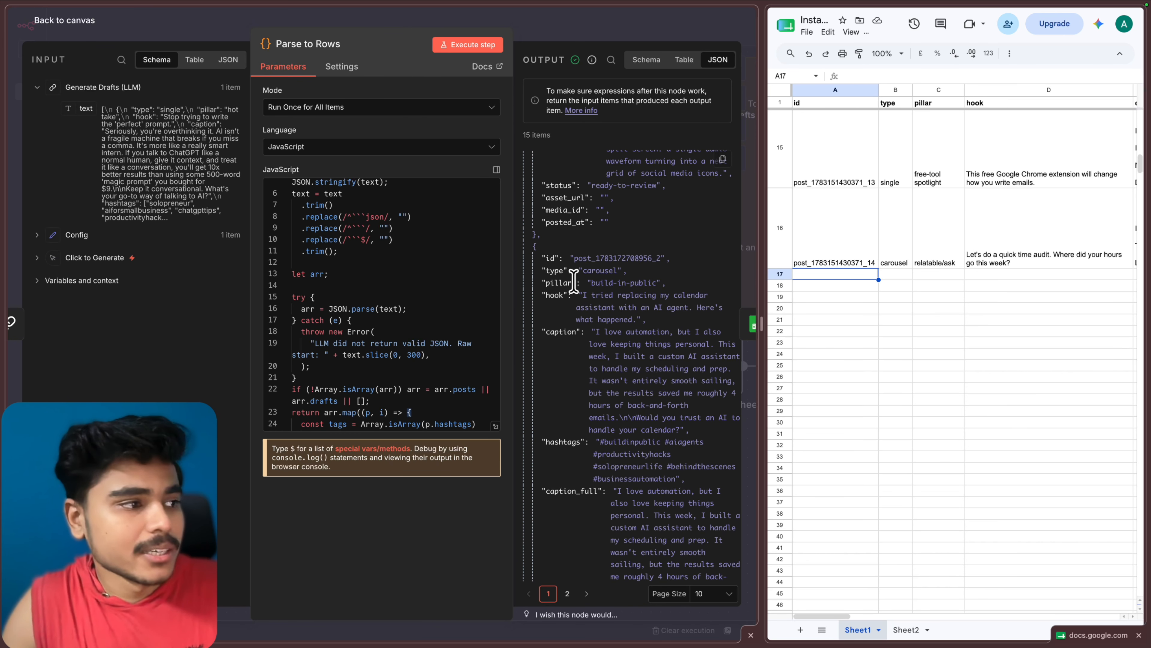
{"action": "scroll", "coordinate": [608, 263], "scroll_direction": "down", "scroll_amount": 8}
{"action": "scroll", "coordinate": [608, 263], "scroll_direction": "down", "scroll_amount": 3}
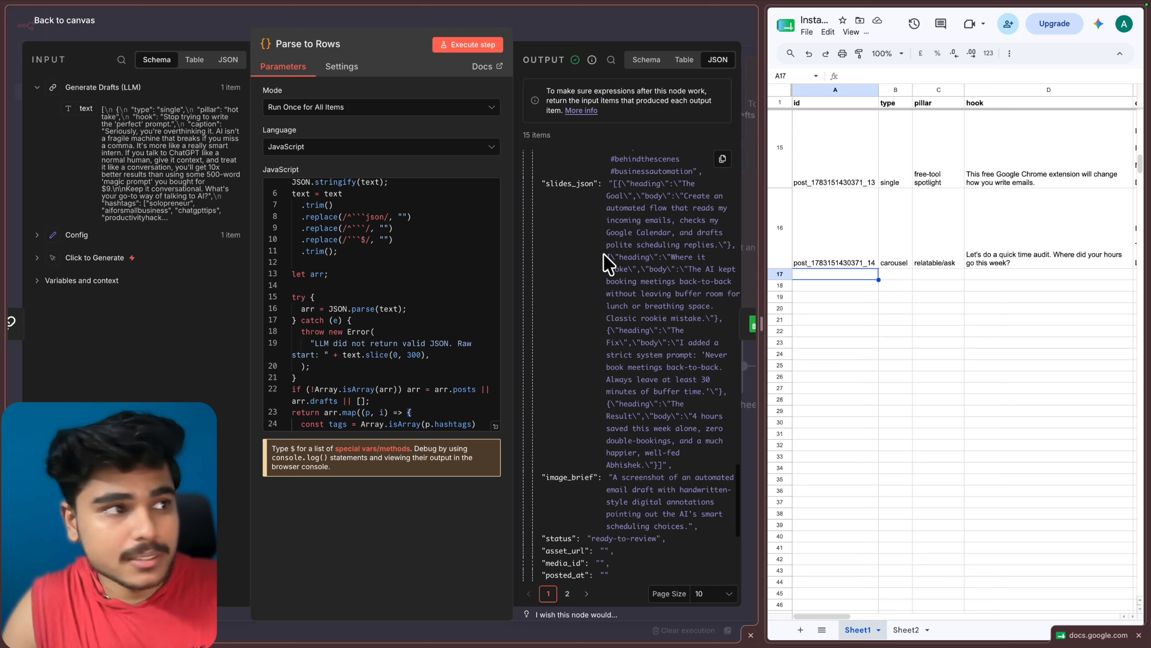
{"action": "scroll", "coordinate": [612, 188], "scroll_direction": "up", "scroll_amount": 10}
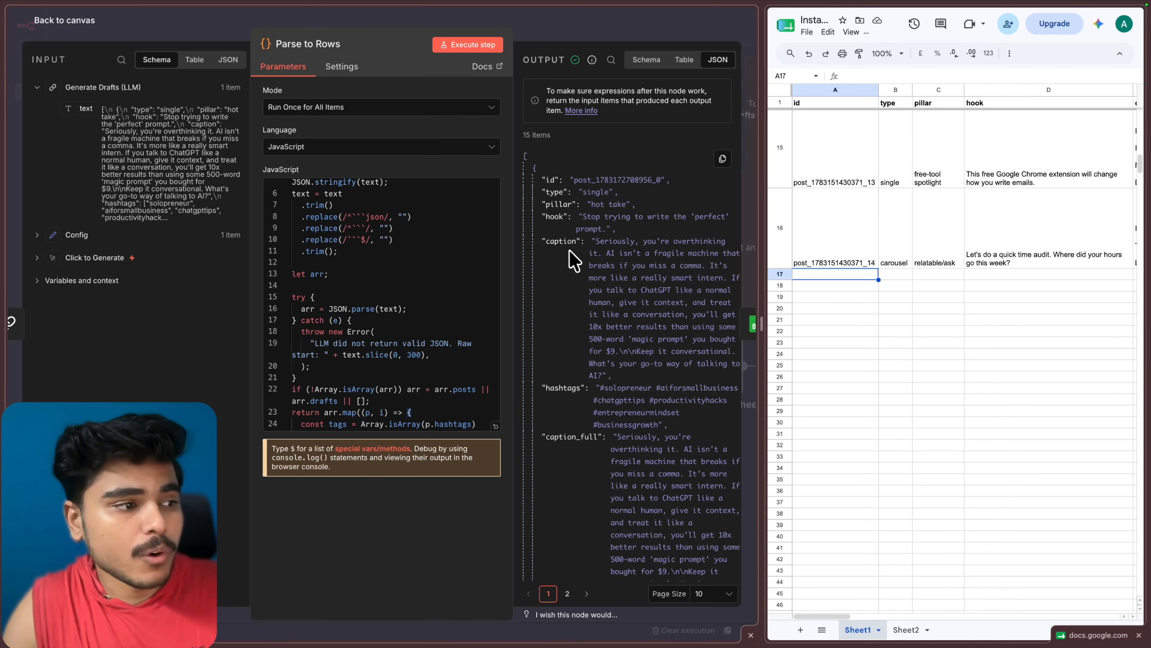
{"action": "scroll", "coordinate": [591, 354], "scroll_direction": "down", "scroll_amount": 1}
{"action": "scroll", "coordinate": [590, 347], "scroll_direction": "up", "scroll_amount": 1}
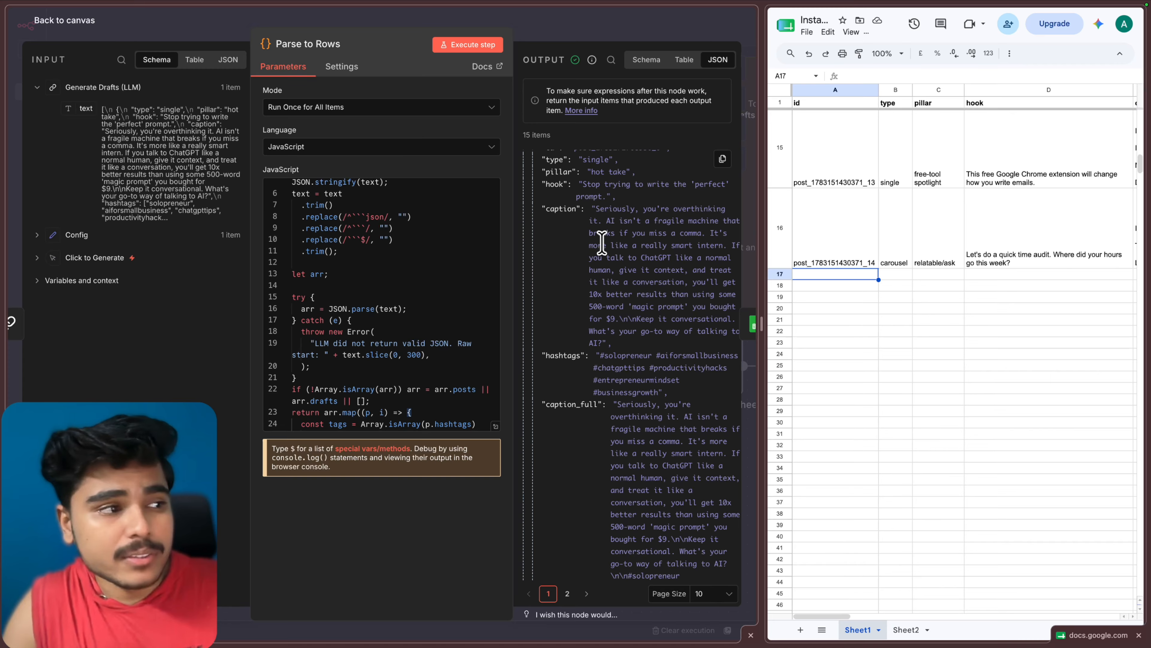
{"action": "scroll", "coordinate": [634, 354], "scroll_direction": "down", "scroll_amount": 8}
{"action": "left_click_drag", "start_coordinate": [565, 434], "coordinate": [648, 434]}
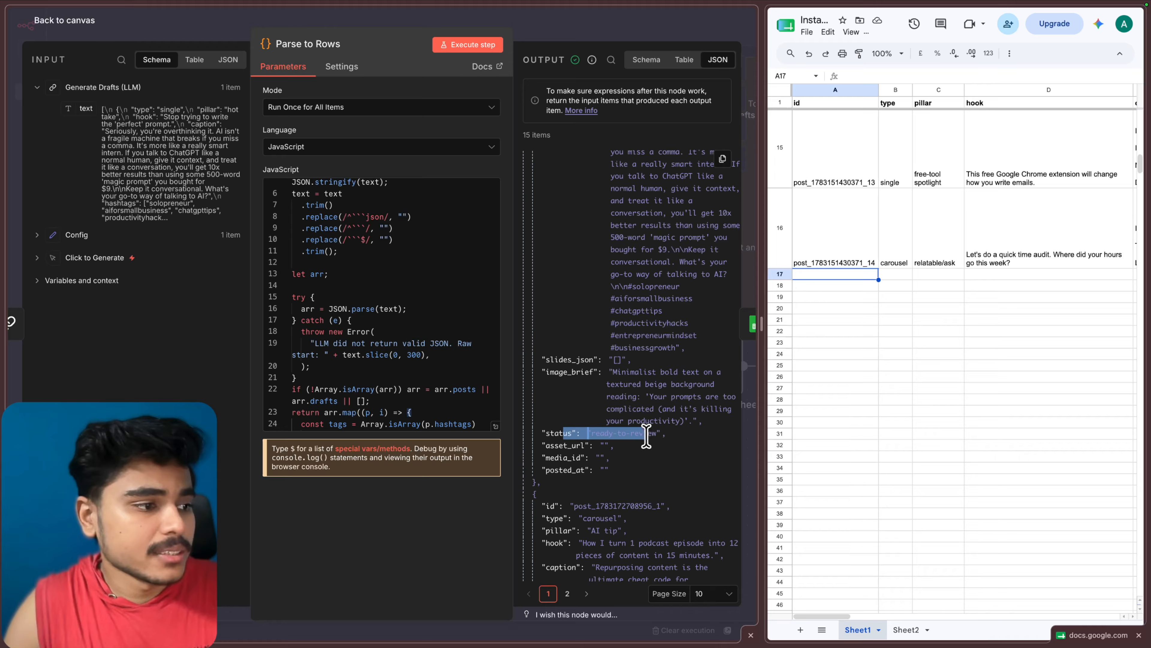
- Open the Save Drafts to Sheet node, compare its column mapping with the sheet headers and execute the node
{"action": "left_click", "coordinate": [560, 21]}
{"action": "scroll", "coordinate": [675, 359], "scroll_direction": "right", "scroll_amount": 1}
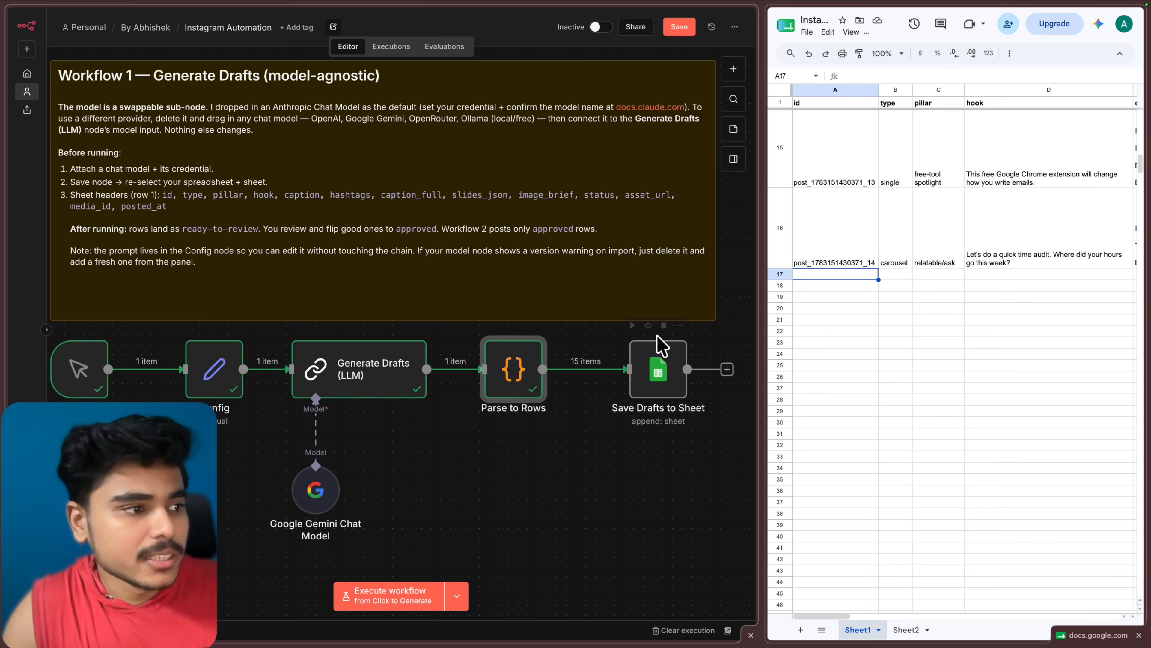
{"action": "double_click", "coordinate": [658, 370]}
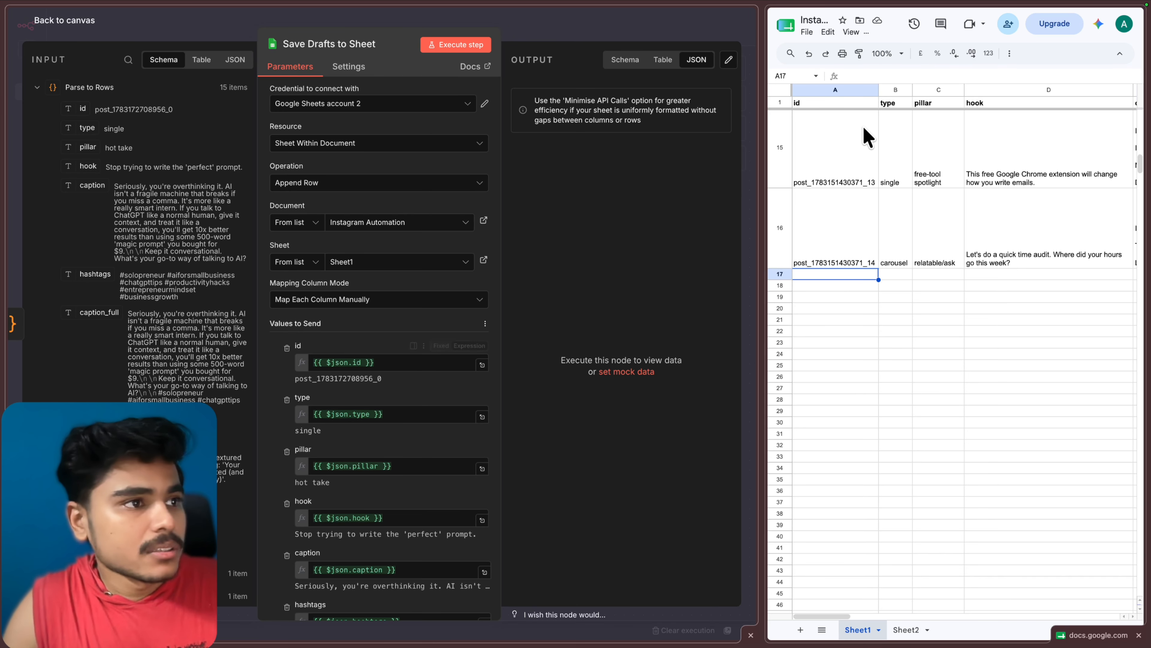
{"action": "left_click_drag", "start_coordinate": [836, 107], "coordinate": [1043, 103]}
{"action": "left_click", "coordinate": [458, 44]}
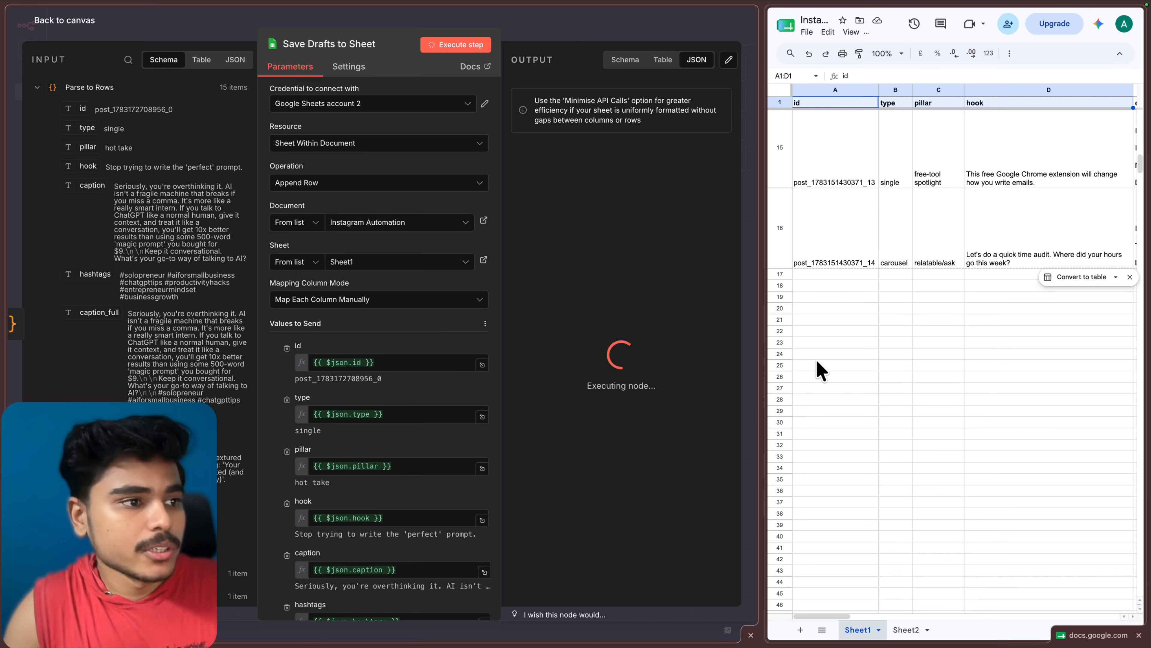
- Remove the #solopreneurs hashtag from the end of the caption_full text in row 22 of Sheet1
{"action": "scroll", "coordinate": [832, 379], "scroll_direction": "down", "scroll_amount": 10}
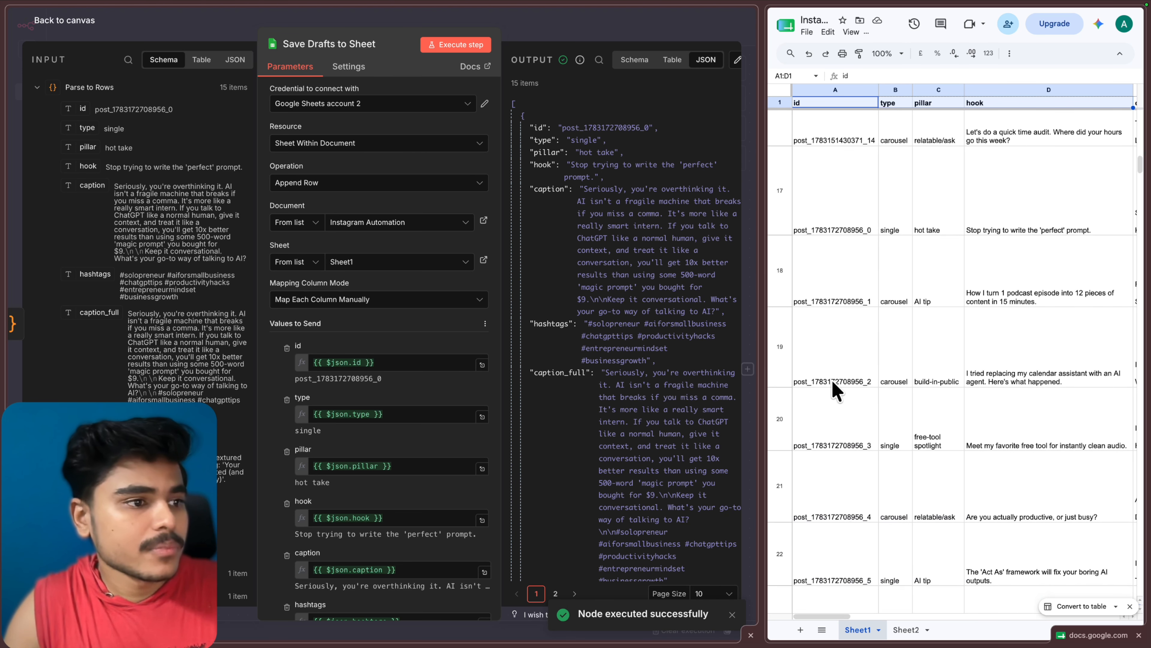
{"action": "scroll", "coordinate": [832, 391], "scroll_direction": "down", "scroll_amount": 8}
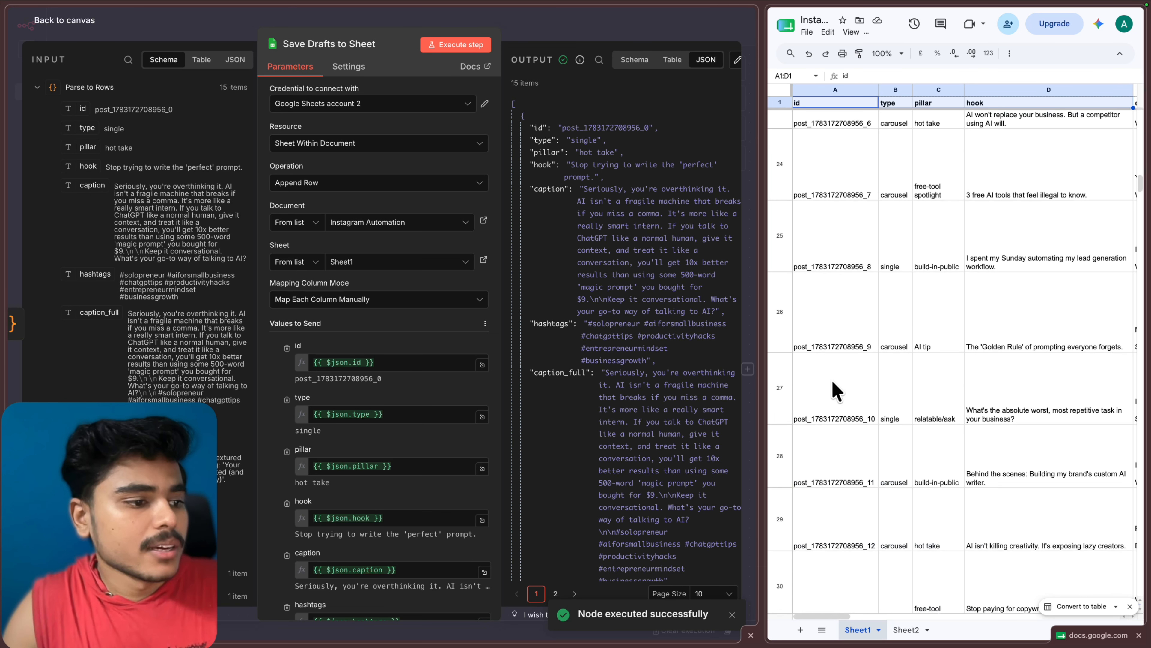
{"action": "scroll", "coordinate": [916, 383], "scroll_direction": "right", "scroll_amount": 15}
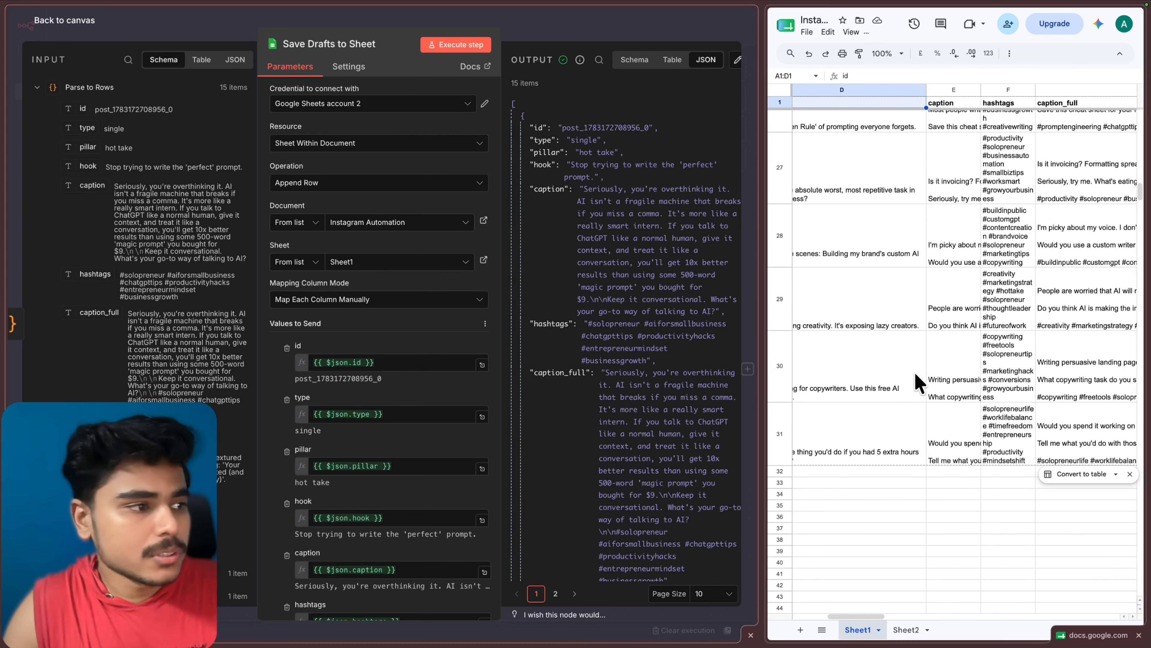
{"action": "scroll", "coordinate": [882, 308], "scroll_direction": "left", "scroll_amount": 15}
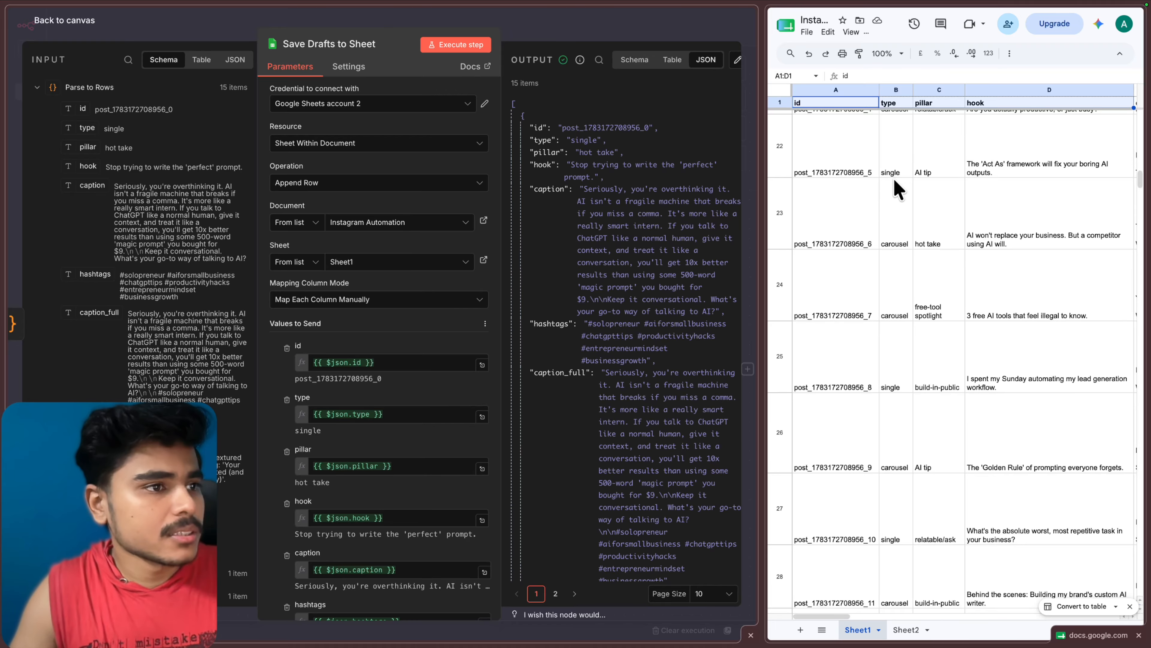
{"action": "scroll", "coordinate": [957, 181], "scroll_direction": "up", "scroll_amount": 1}
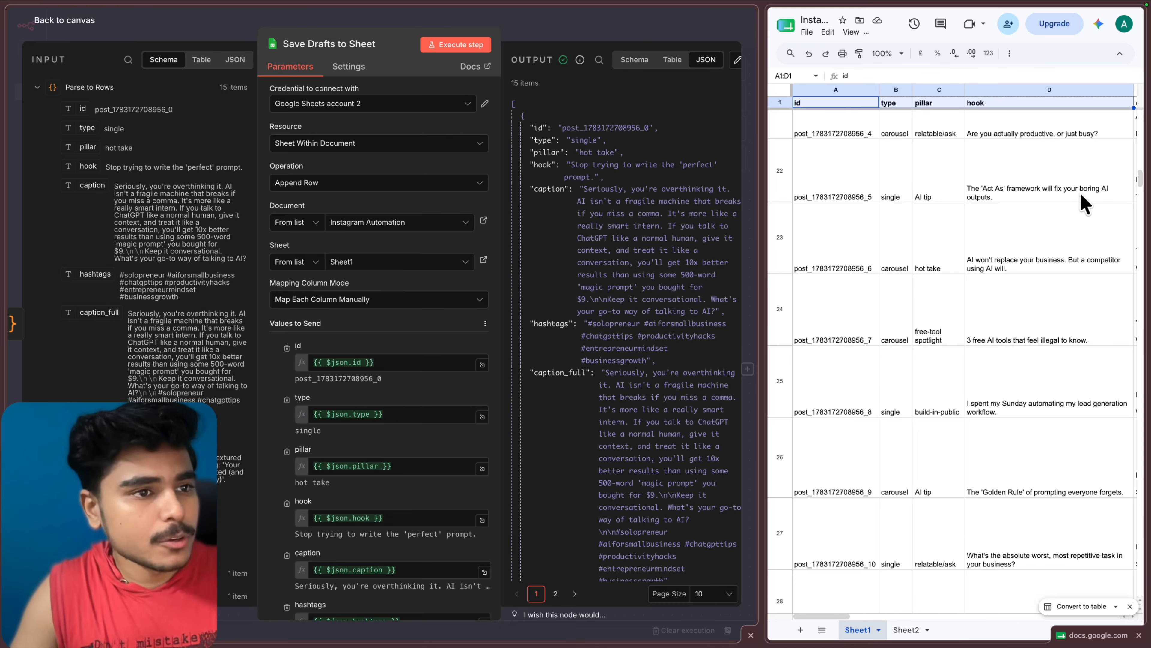
{"action": "scroll", "coordinate": [1061, 199], "scroll_direction": "right", "scroll_amount": 15}
{"action": "left_click", "coordinate": [952, 193]}
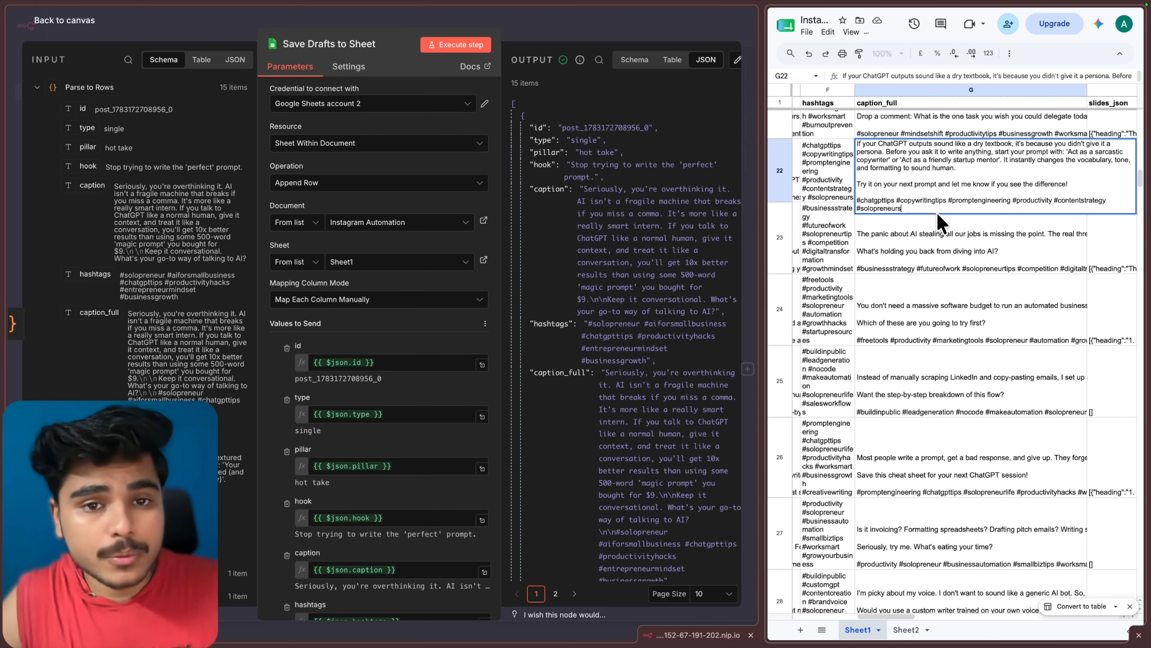
{"action": "left_click_drag", "start_coordinate": [925, 211], "coordinate": [816, 219]}
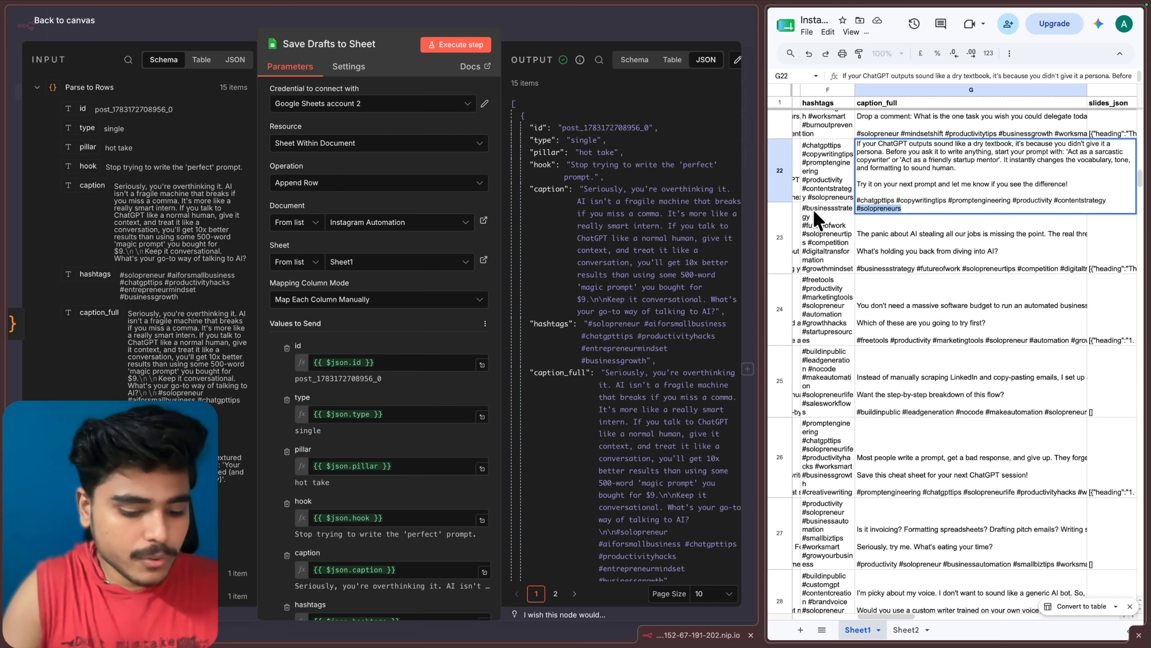
{"action": "key", "text": "BackSpace"}
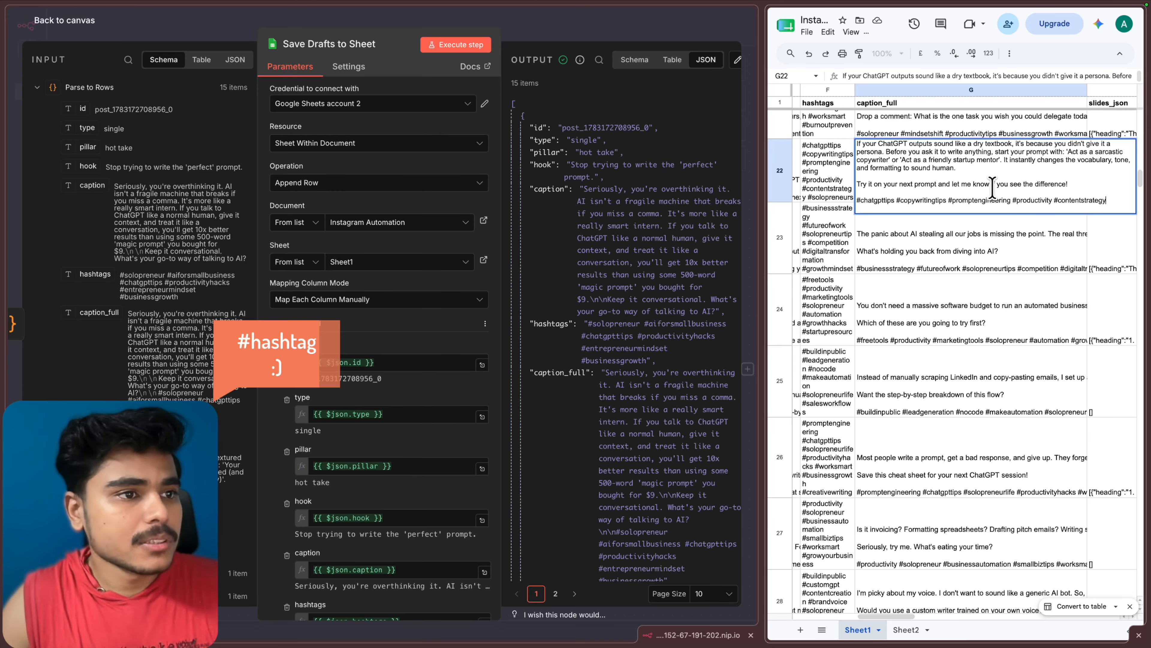
{"action": "key", "text": "Return"}
- Change the status of row 22 in Sheet1 to ready
{"action": "scroll", "coordinate": [999, 193], "scroll_direction": "right", "scroll_amount": 5}
{"action": "scroll", "coordinate": [1006, 186], "scroll_direction": "right", "scroll_amount": 1}
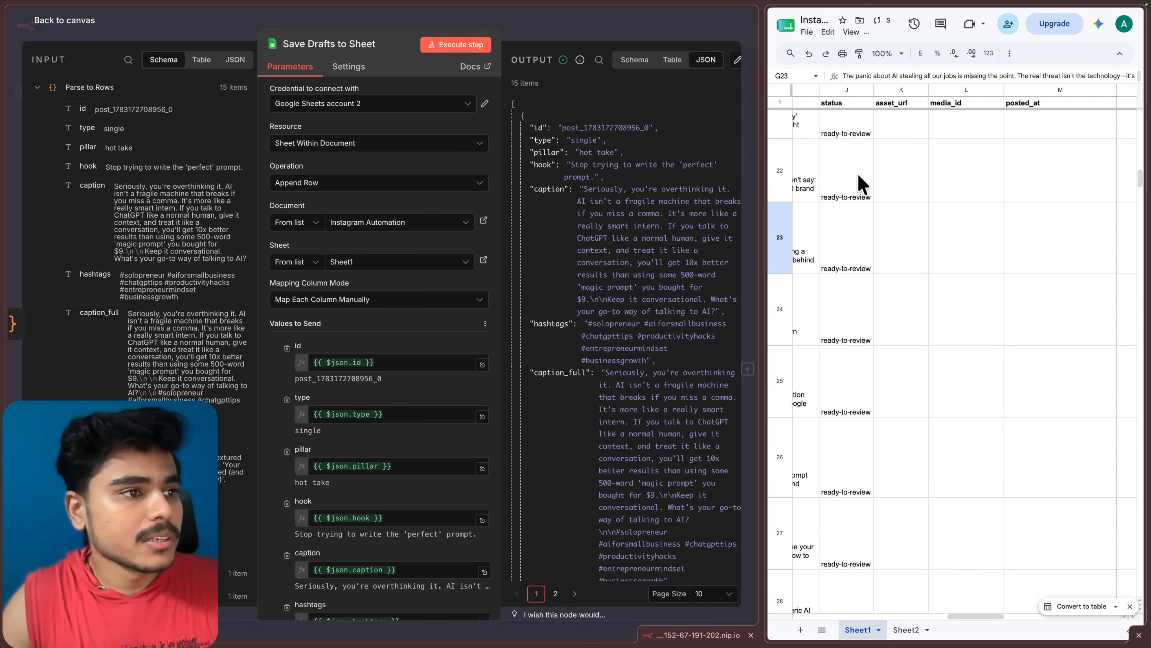
{"action": "double_click", "coordinate": [854, 174]}
{"action": "key", "text": "BackSpace"}
{"action": "key", "text": "BackSpace"}
{"action": "key", "text": "BackSpace"}
{"action": "key", "text": "BackSpace"}
{"action": "key", "text": "BackSpace"}
{"action": "key", "text": "BackSpace"}
{"action": "key", "text": "BackSpace"}
{"action": "key", "text": "BackSpace"}
{"action": "key", "text": "Return"}
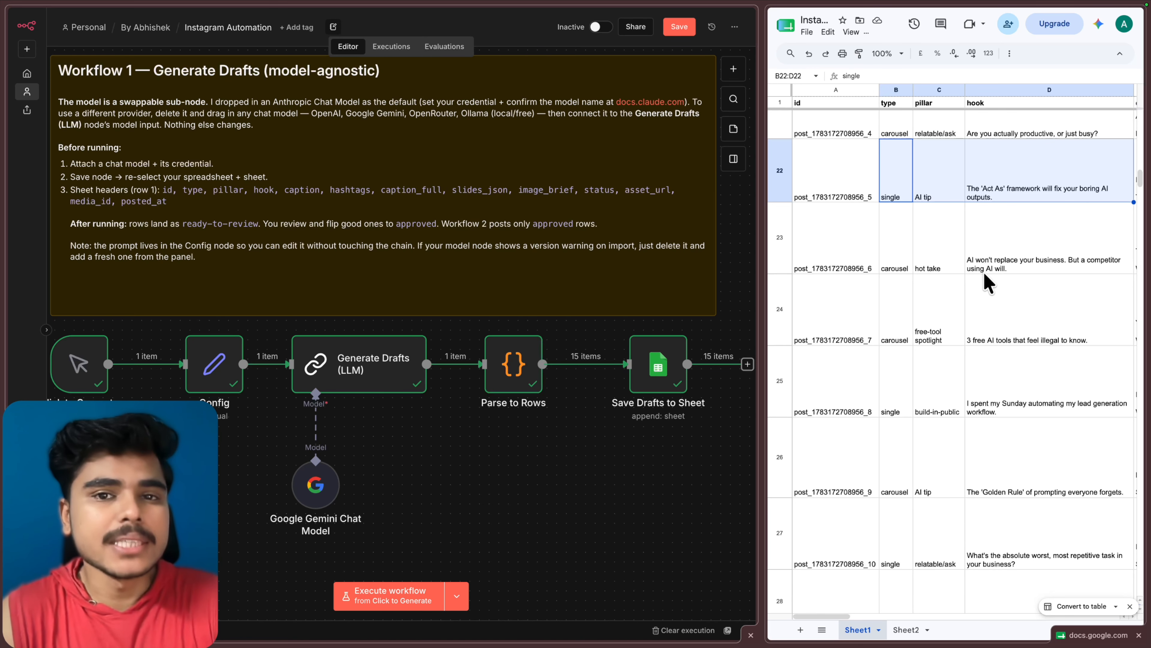
- In the HCTI live demo on the HTML/CSS to Image site, replace most of the tweet text with sfdgsdfg and generate the image
{"action": "scroll", "coordinate": [516, 415], "scroll_direction": "down", "scroll_amount": 8}
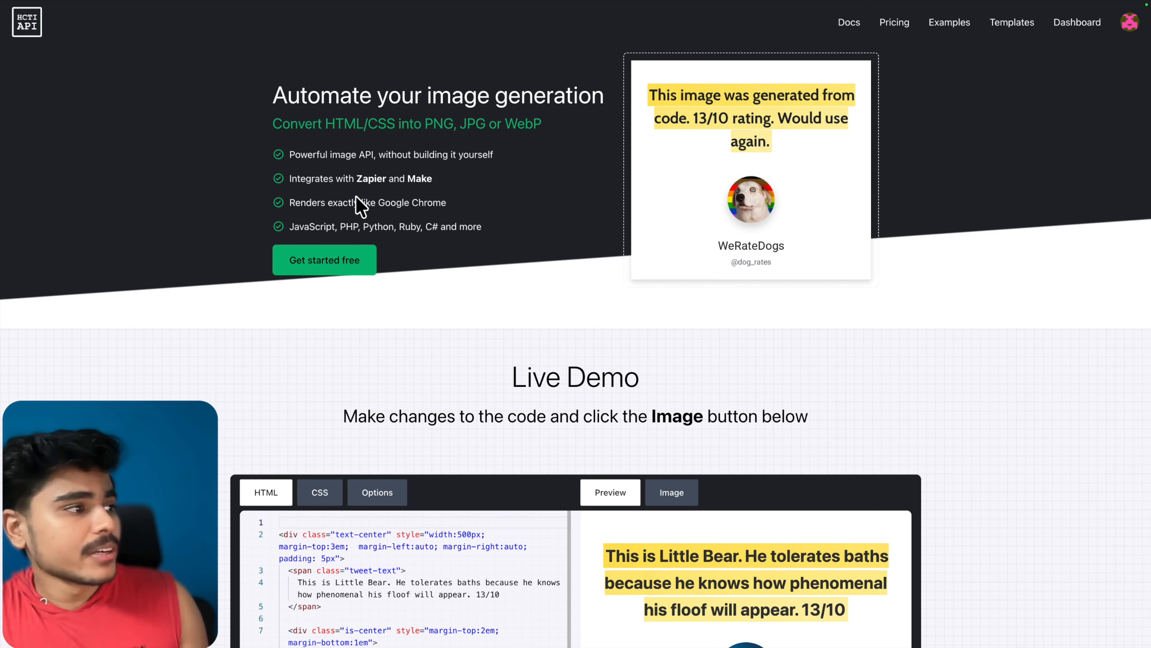
{"action": "left_click", "coordinate": [341, 282]}
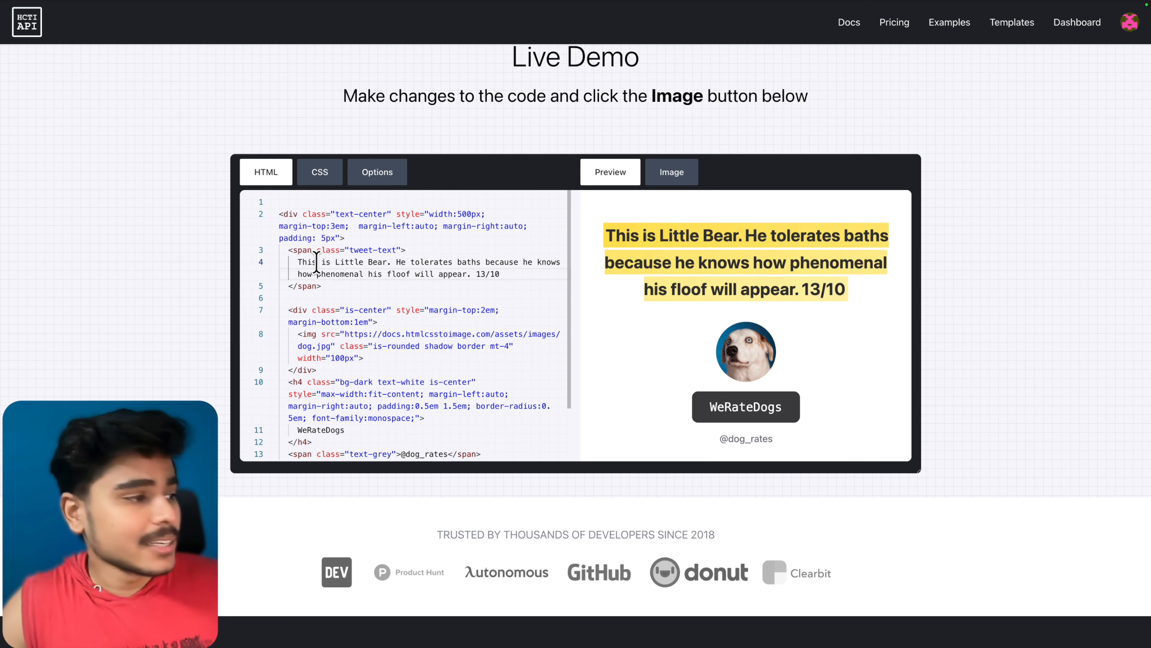
{"action": "left_click_drag", "start_coordinate": [316, 262], "coordinate": [416, 277]}
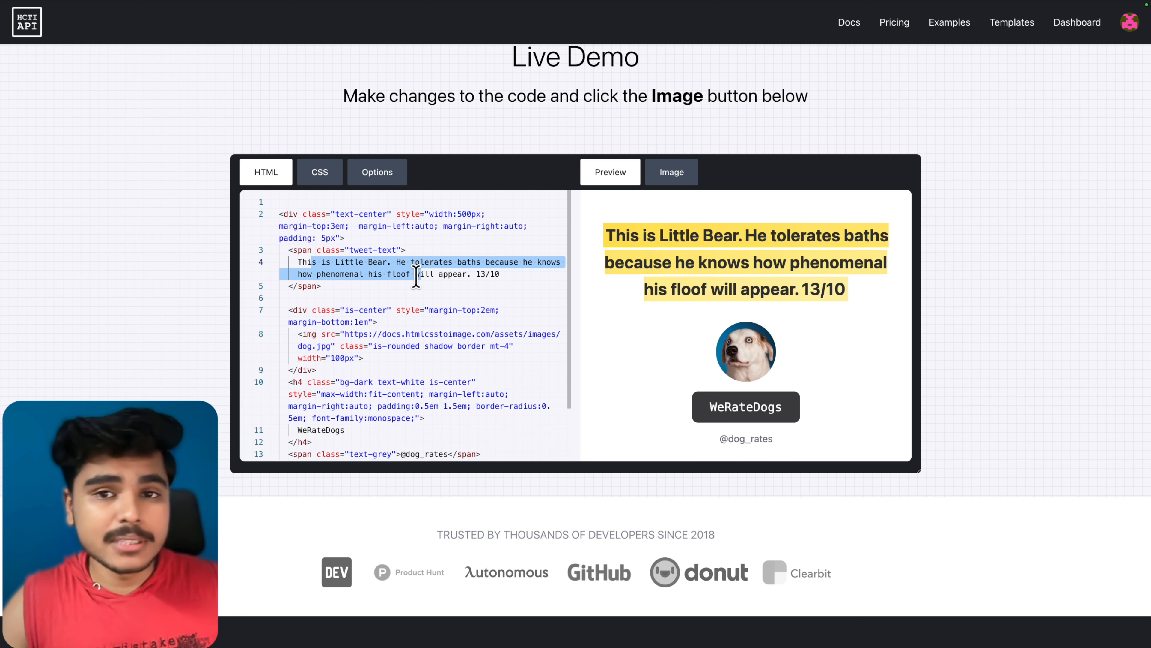
{"action": "type", "text": "sfdgsdfg"}
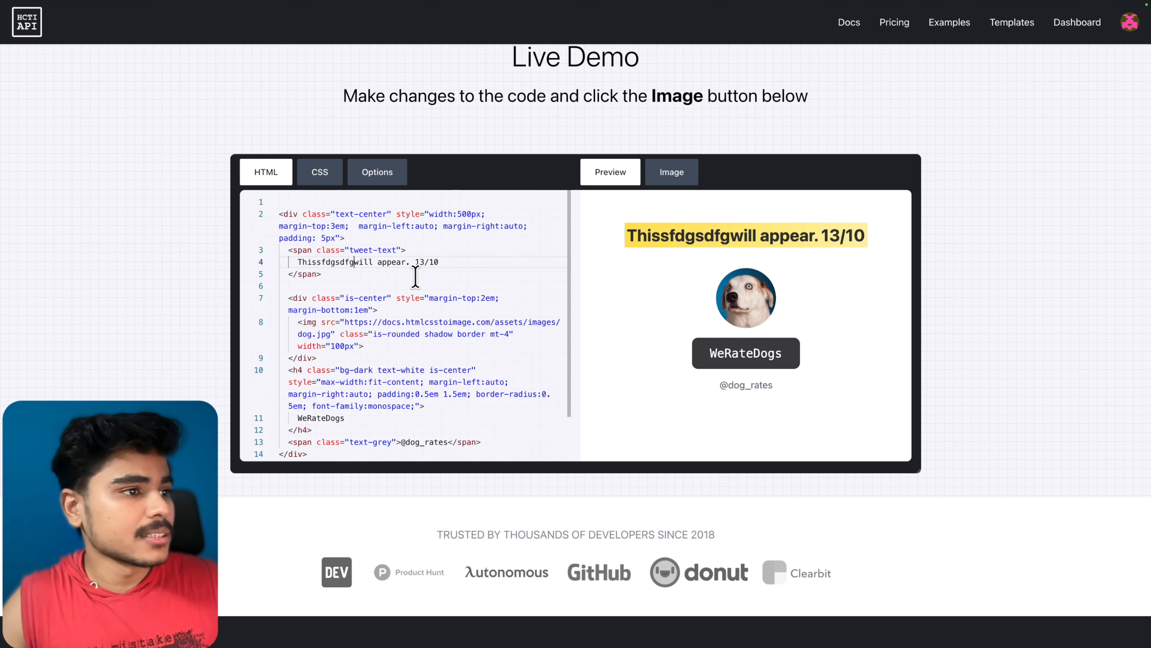
{"action": "left_click", "coordinate": [687, 190]}
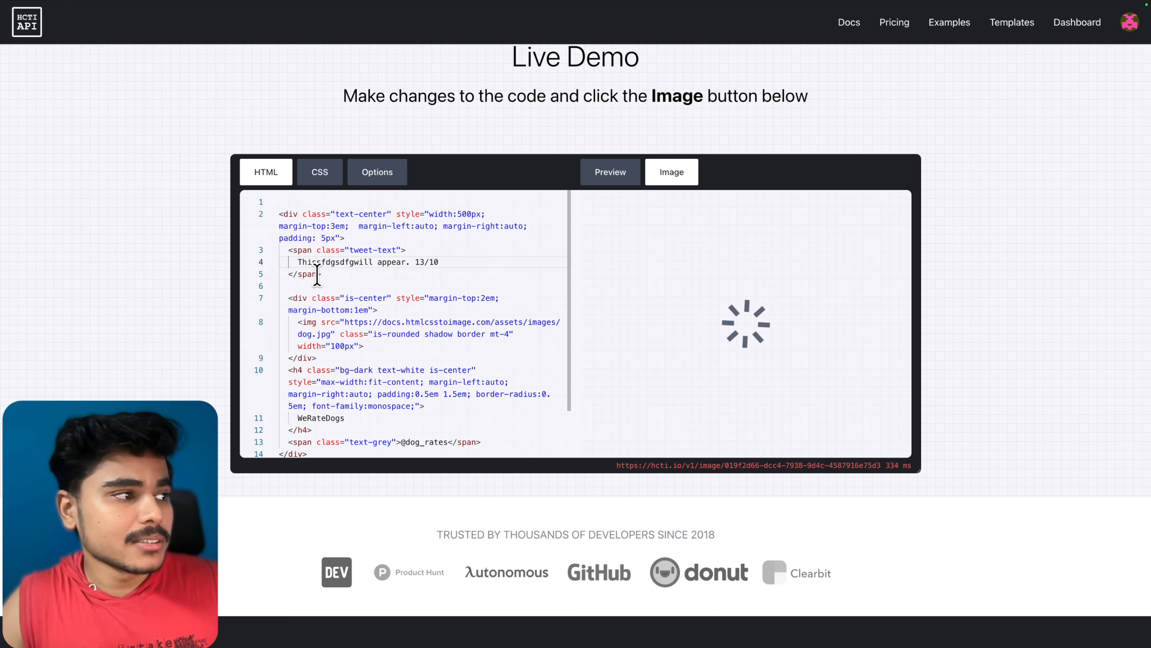
{"action": "left_click_drag", "start_coordinate": [302, 262], "coordinate": [350, 262]}
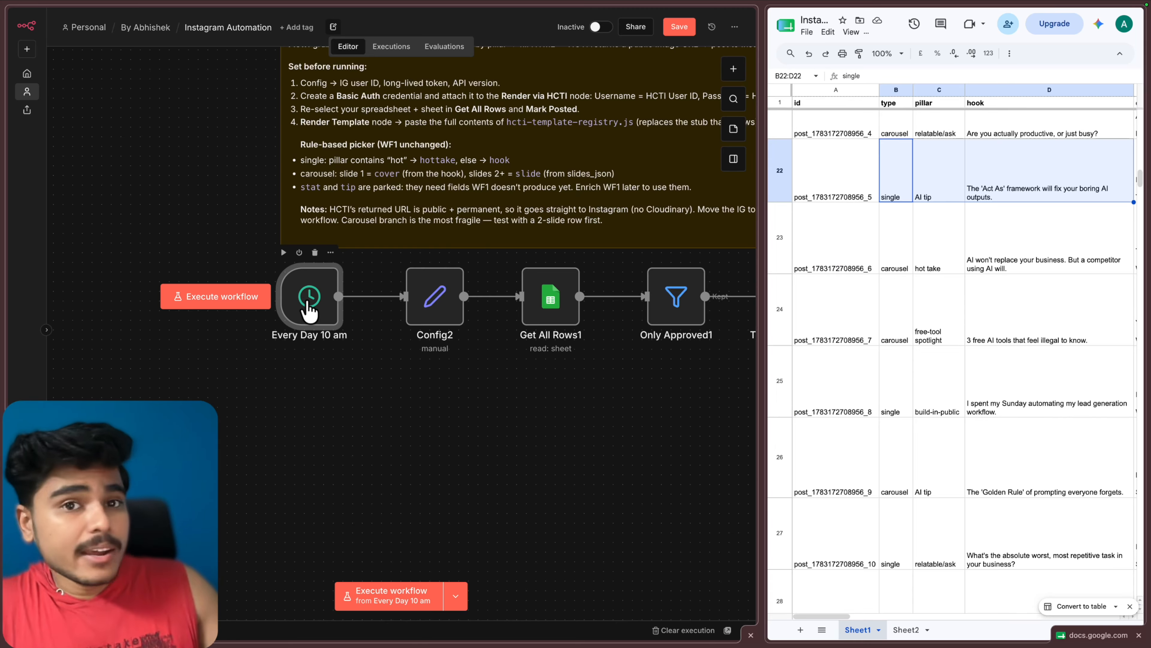
- In n8n, review the Every Day 10 am trigger's schedule and the Config2 node's igUserId, igToken and apiVersion fields
{"action": "double_click", "coordinate": [309, 311]}
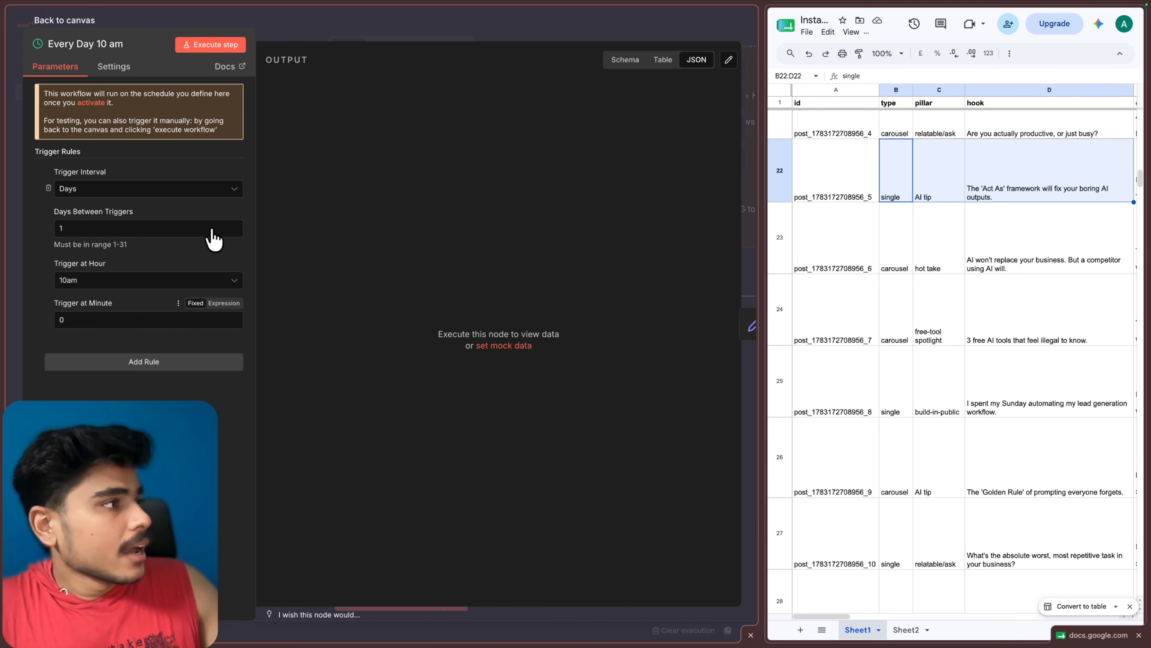
{"action": "left_click", "coordinate": [326, 41]}
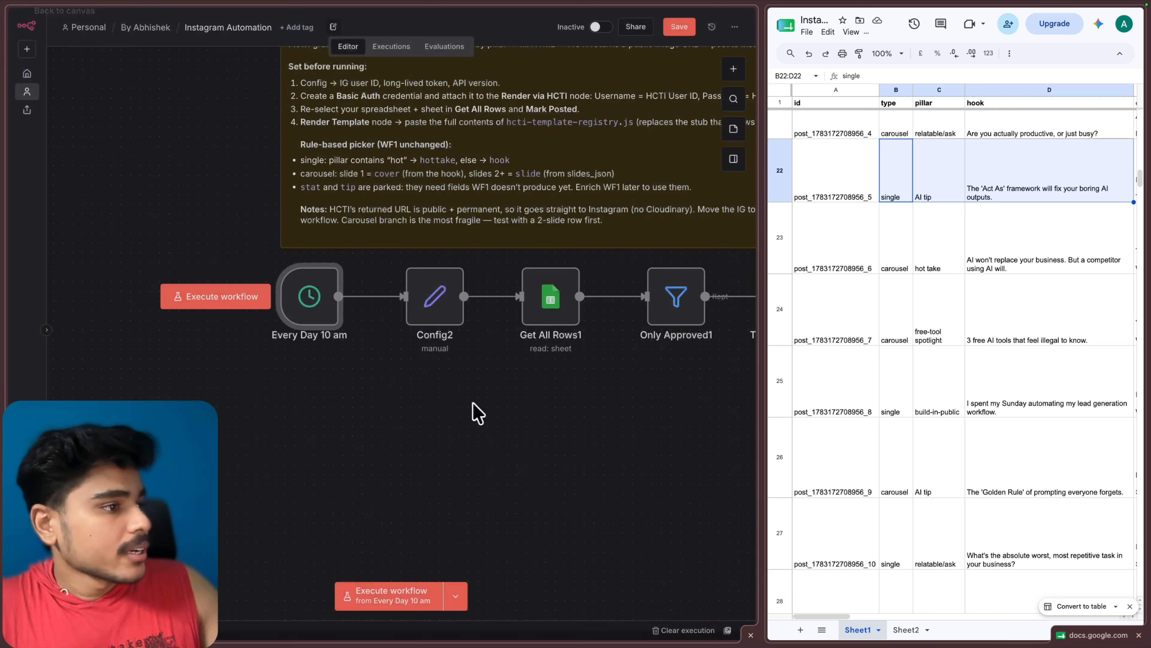
{"action": "double_click", "coordinate": [437, 295]}
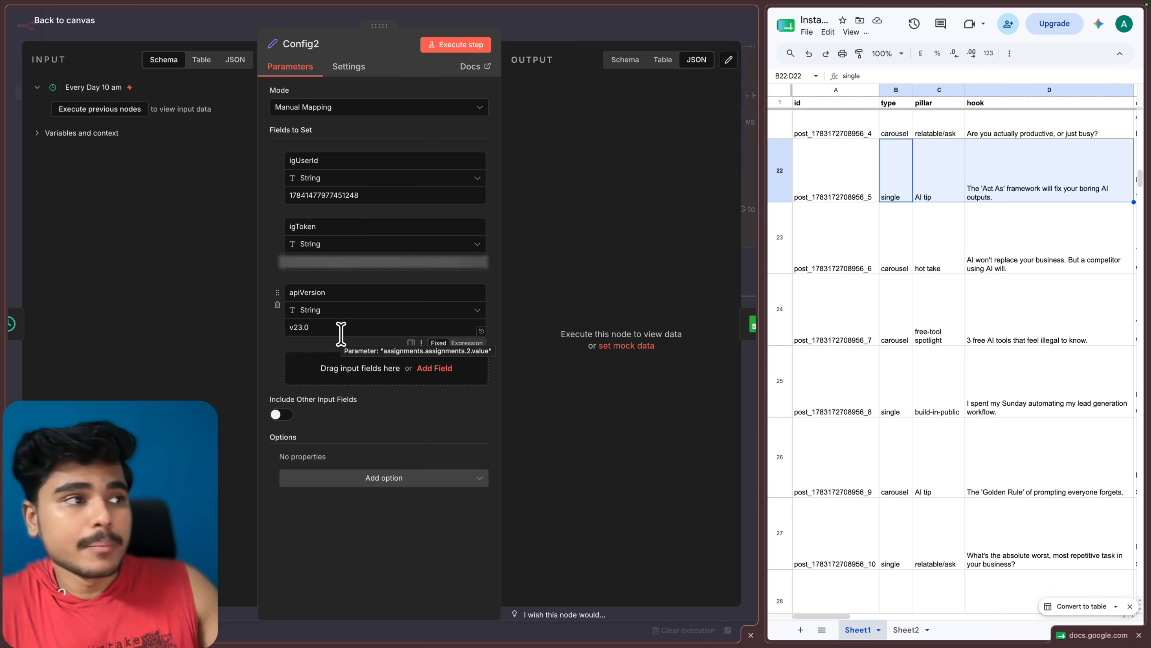
{"action": "left_click", "coordinate": [200, 31]}
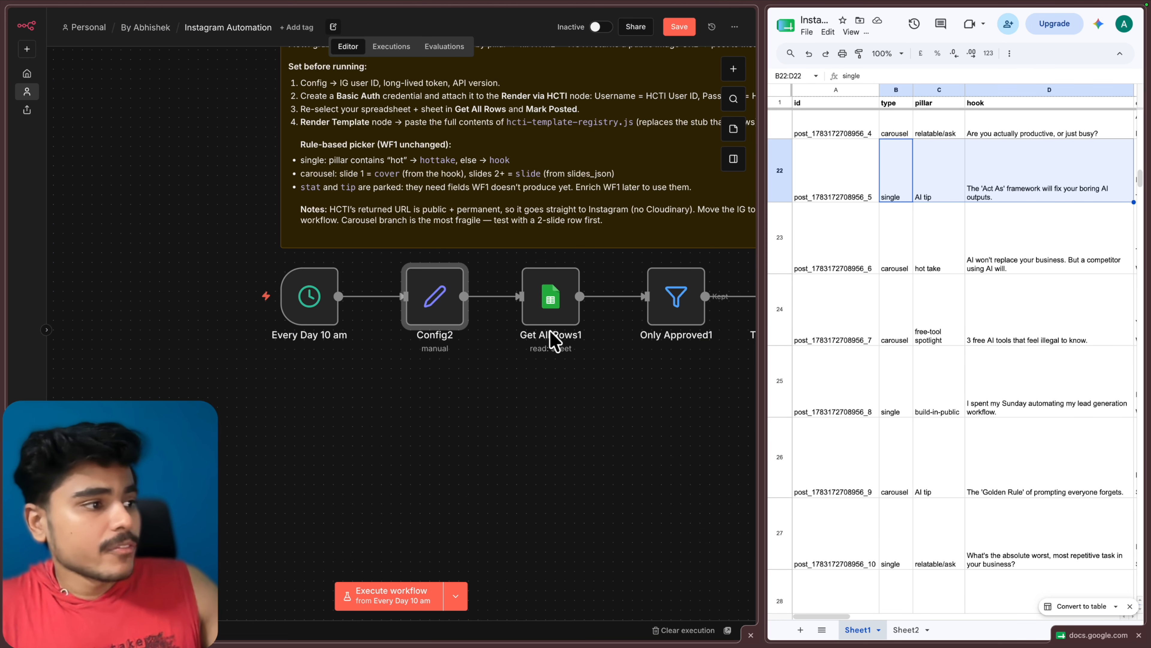
- Execute the Get All Rows1 node to fetch the sheet rows whose status is ready, and look through its output
{"action": "scroll", "coordinate": [548, 315], "scroll_direction": "right", "scroll_amount": 1}
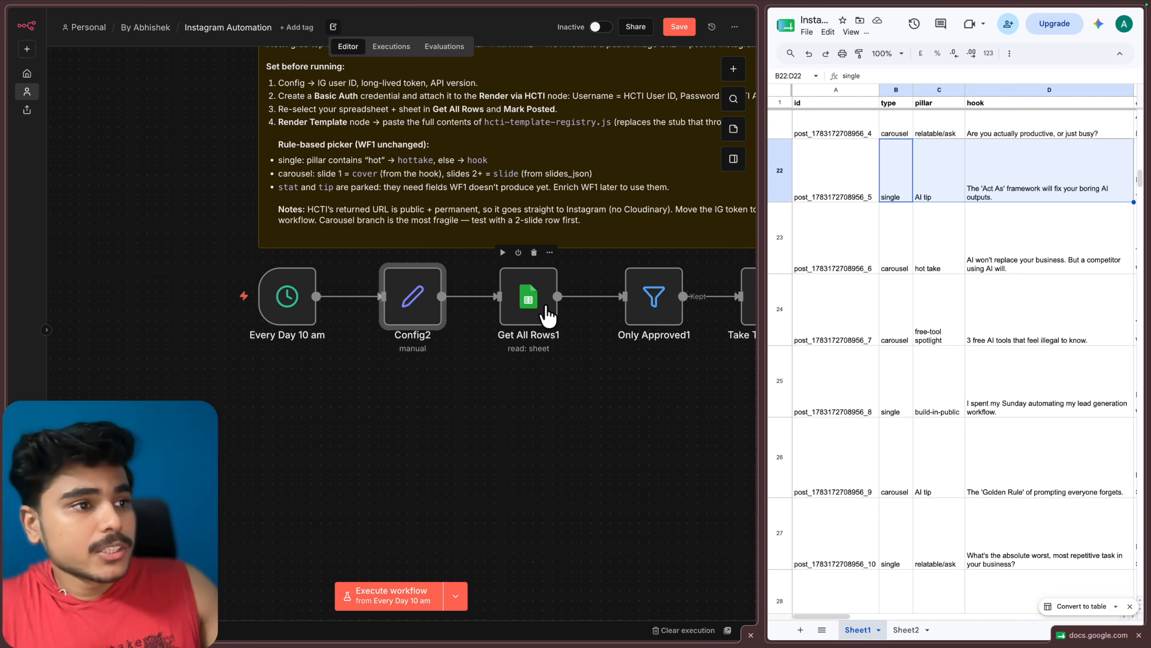
{"action": "scroll", "coordinate": [979, 250], "scroll_direction": "right", "scroll_amount": 5}
{"action": "scroll", "coordinate": [982, 250], "scroll_direction": "right", "scroll_amount": 10}
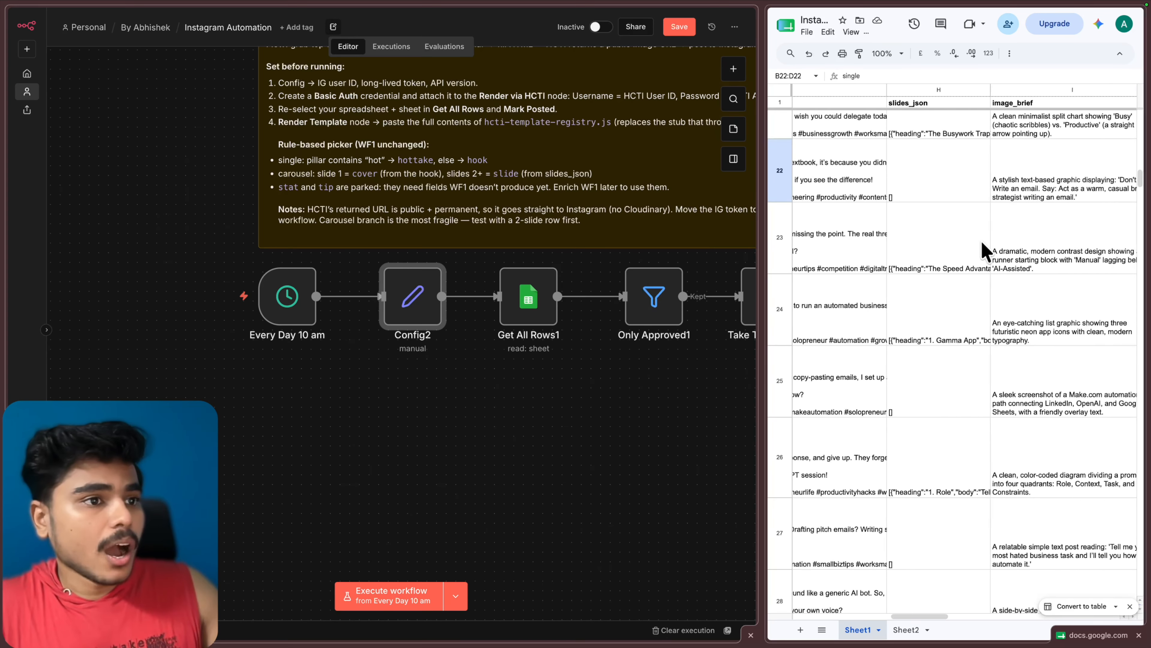
{"action": "scroll", "coordinate": [983, 250], "scroll_direction": "left", "scroll_amount": 5}
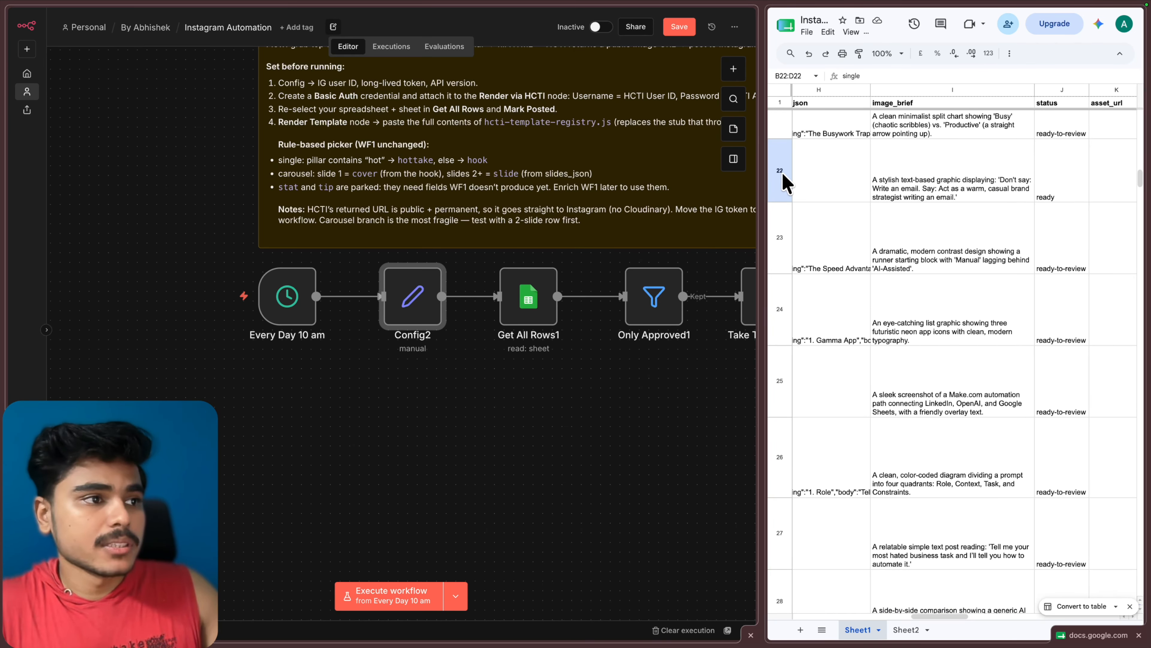
{"action": "mouse_move", "coordinate": [634, 312]}
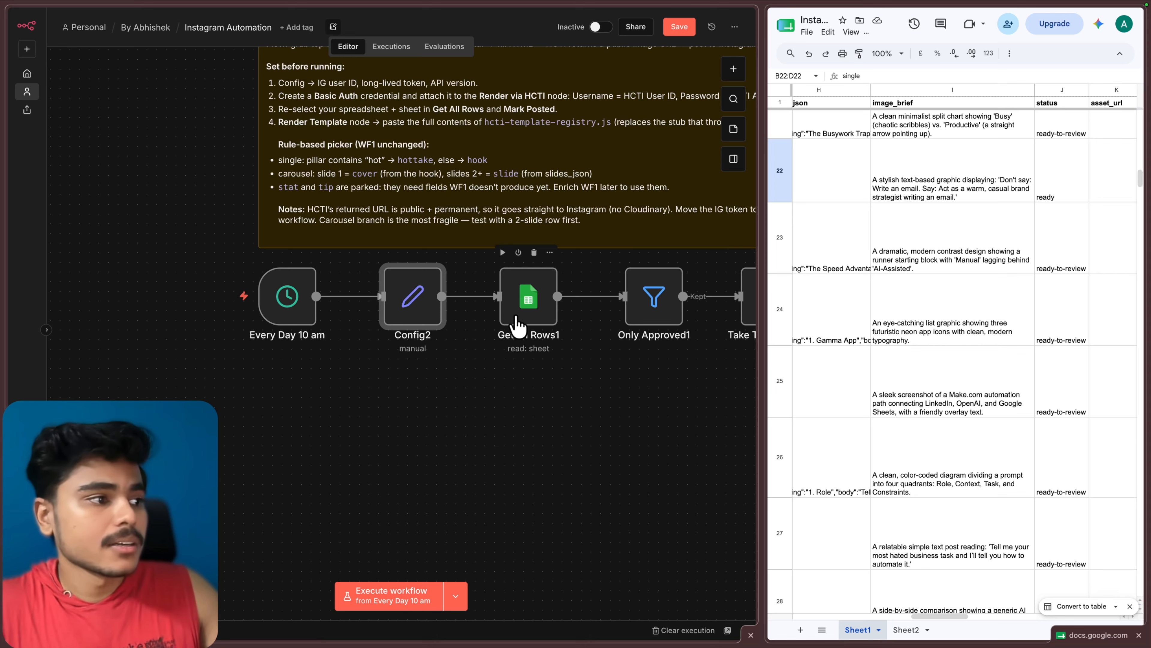
{"action": "double_click", "coordinate": [517, 324]}
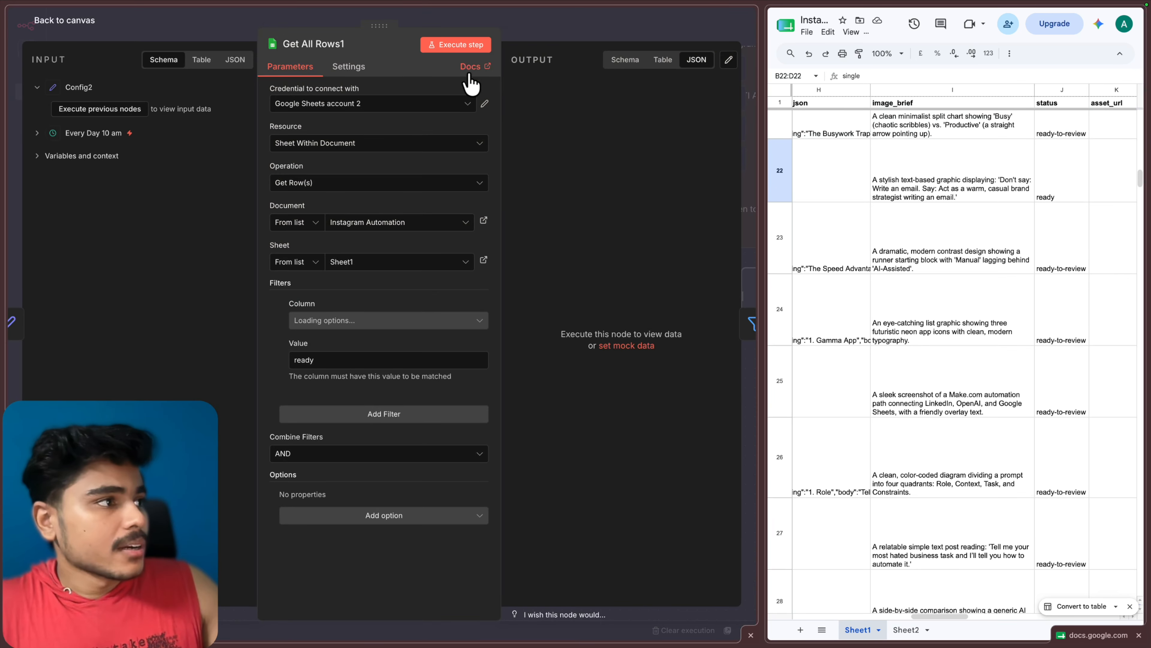
{"action": "left_click", "coordinate": [460, 48]}
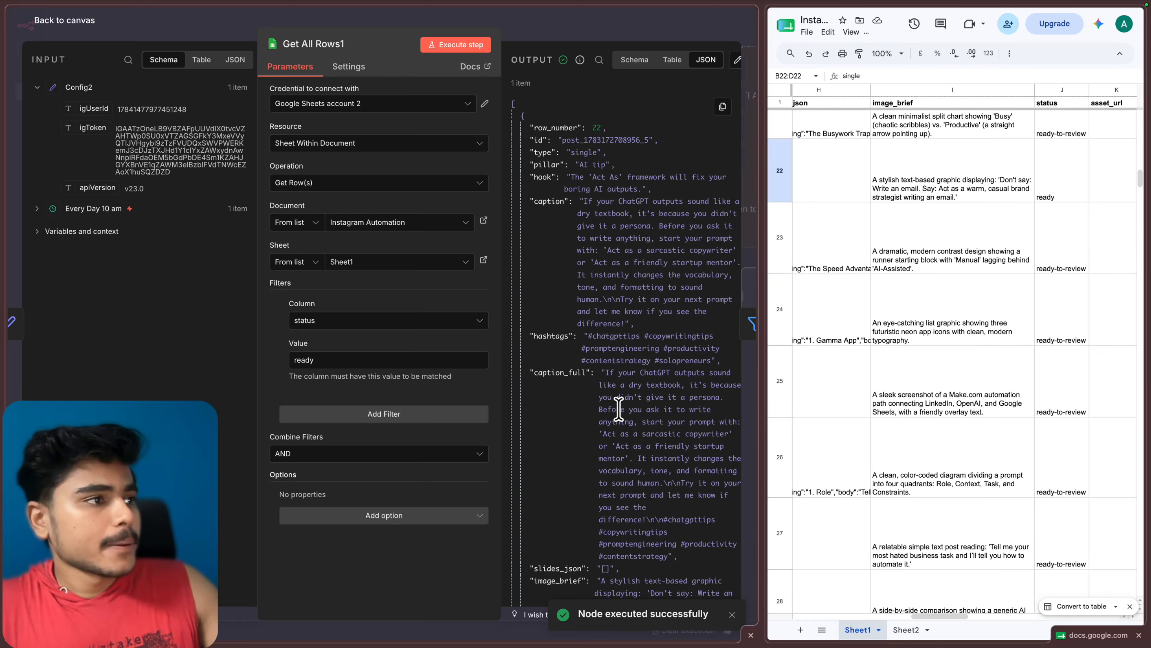
{"action": "scroll", "coordinate": [617, 403], "scroll_direction": "down", "scroll_amount": 10}
{"action": "scroll", "coordinate": [618, 403], "scroll_direction": "up", "scroll_amount": 10}
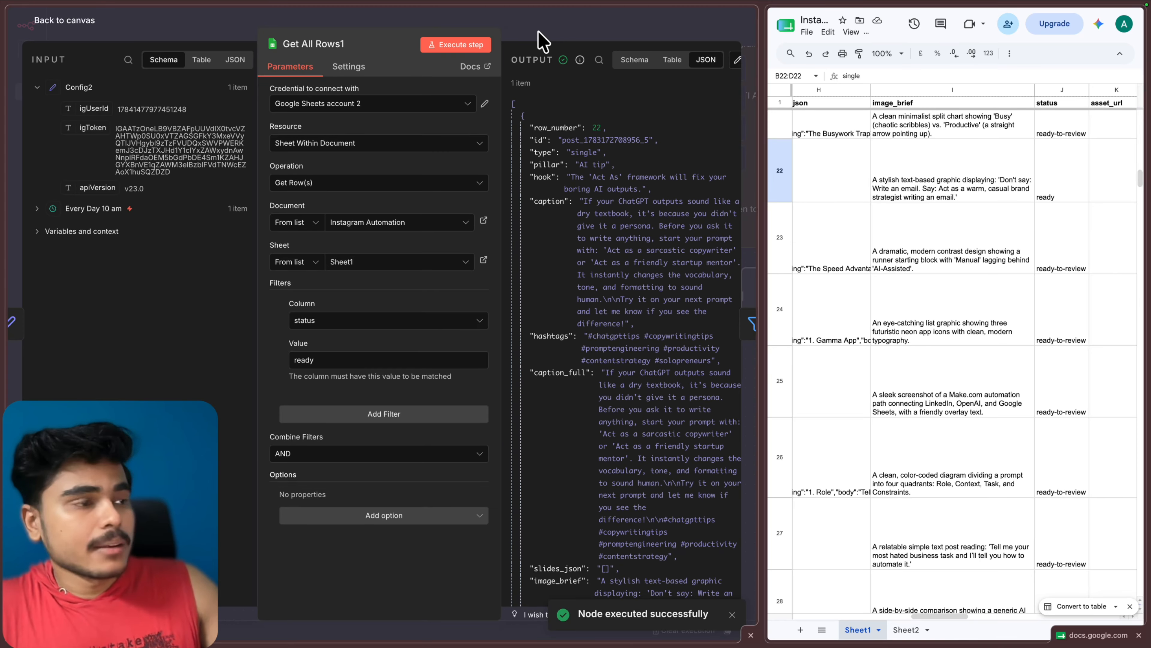
{"action": "left_click", "coordinate": [539, 33]}
- Check the Only Approved1 filter's status condition and execute the node
{"action": "scroll", "coordinate": [643, 302], "scroll_direction": "right", "scroll_amount": 6}
{"action": "left_click", "coordinate": [342, 298]}
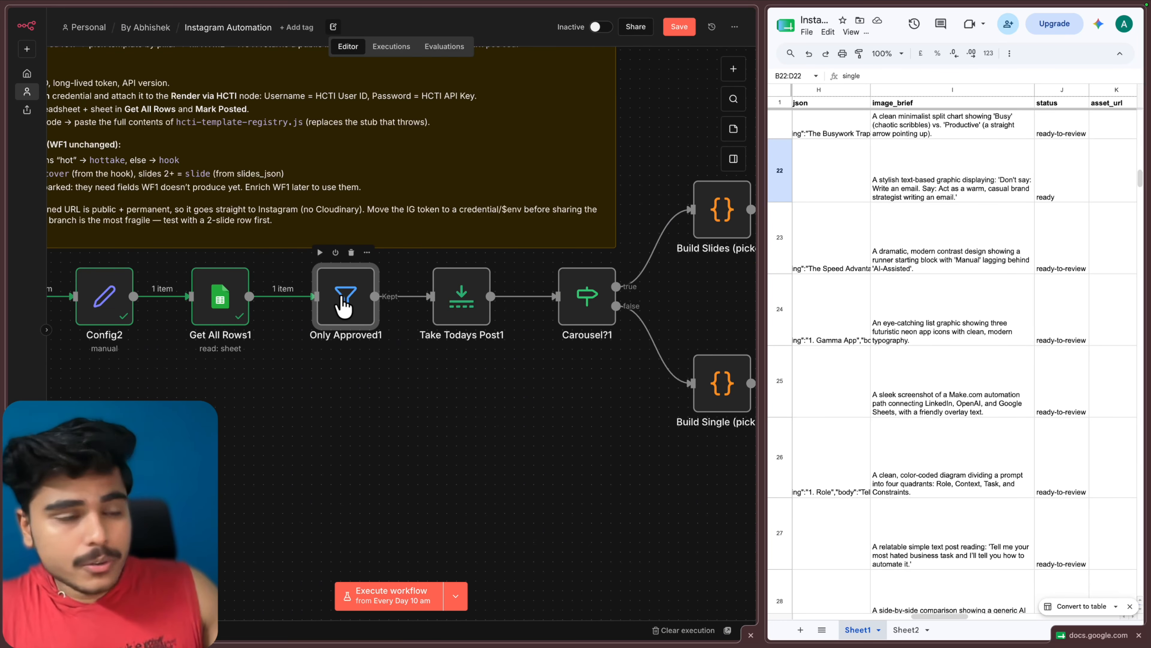
{"action": "double_click", "coordinate": [343, 304]}
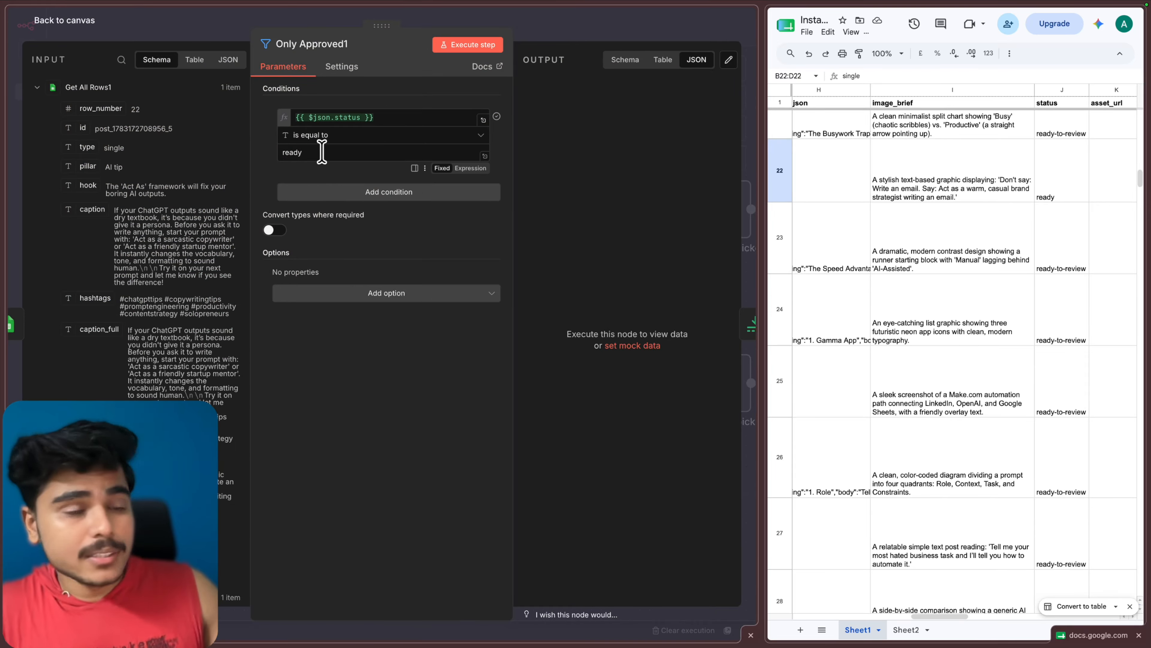
{"action": "left_click", "coordinate": [474, 46]}
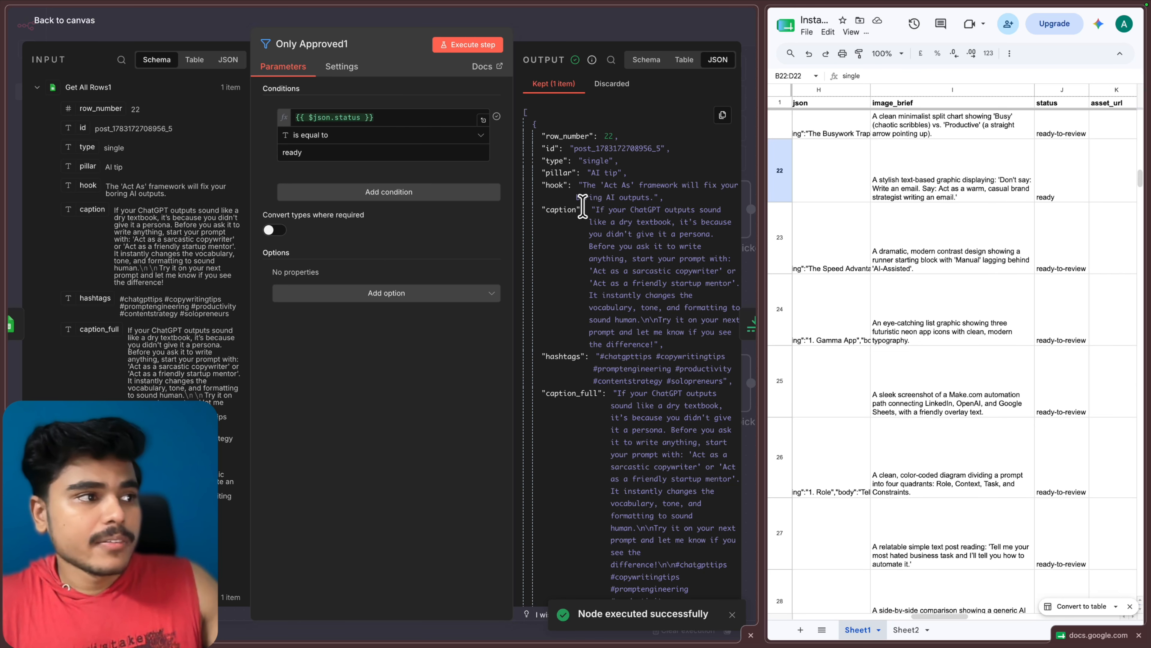
{"action": "left_click", "coordinate": [520, 38]}
- Execute the Take Todays Post1 node, which limits the output to the first item, and return to the canvas
{"action": "left_click", "coordinate": [429, 304]}
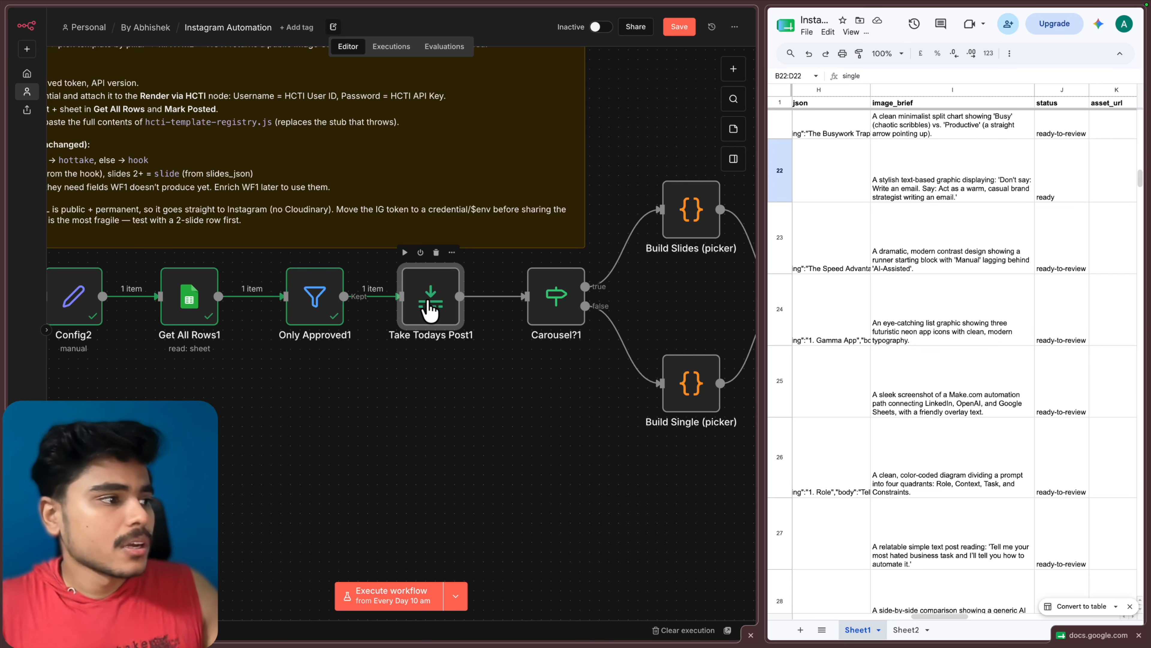
{"action": "double_click", "coordinate": [428, 308]}
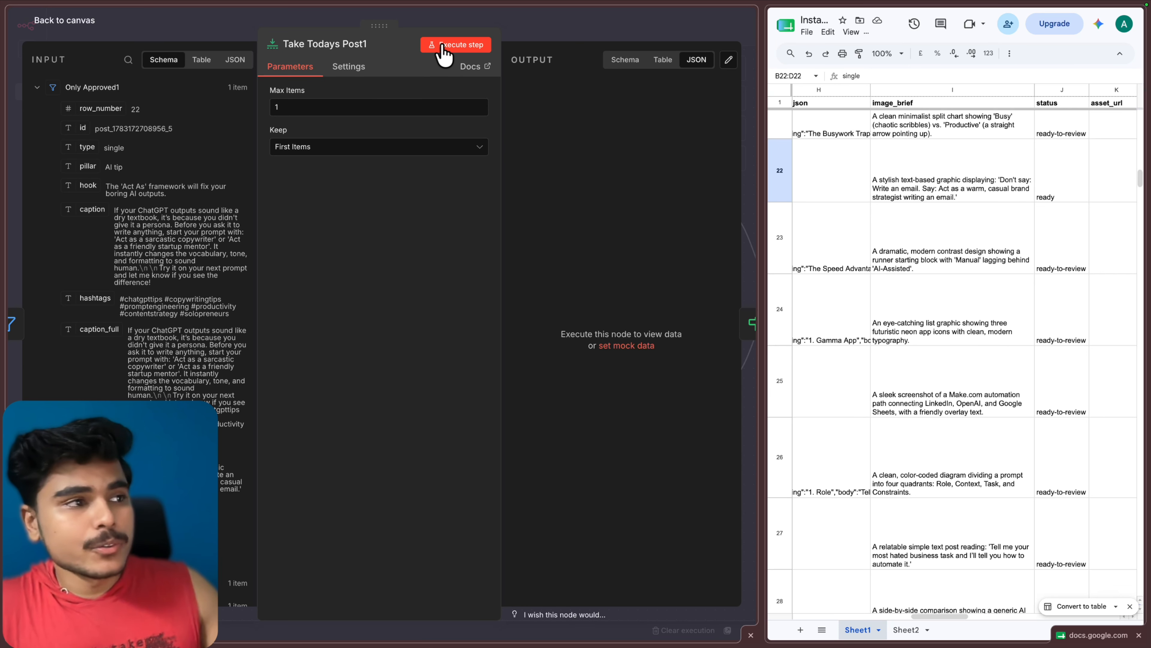
{"action": "left_click", "coordinate": [447, 45]}
{"action": "key", "text": "Escape"}
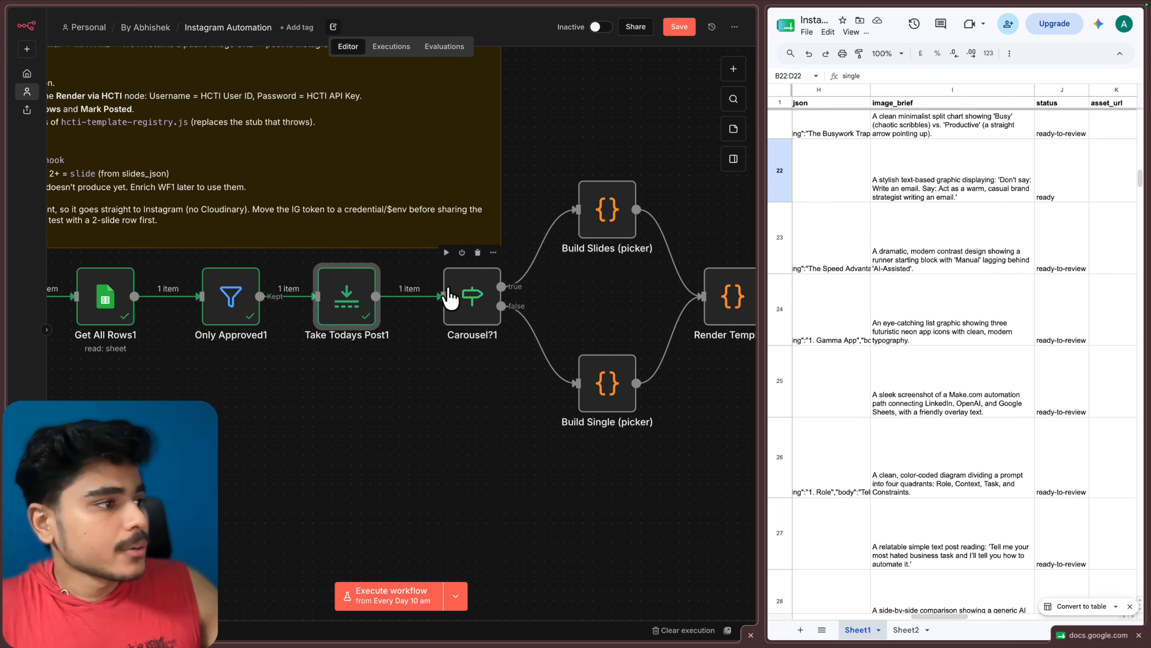
- Open the Carousel?1 node, examine its type condition and return to the canvas
{"action": "left_click", "coordinate": [474, 306]}
{"action": "double_click", "coordinate": [474, 306]}
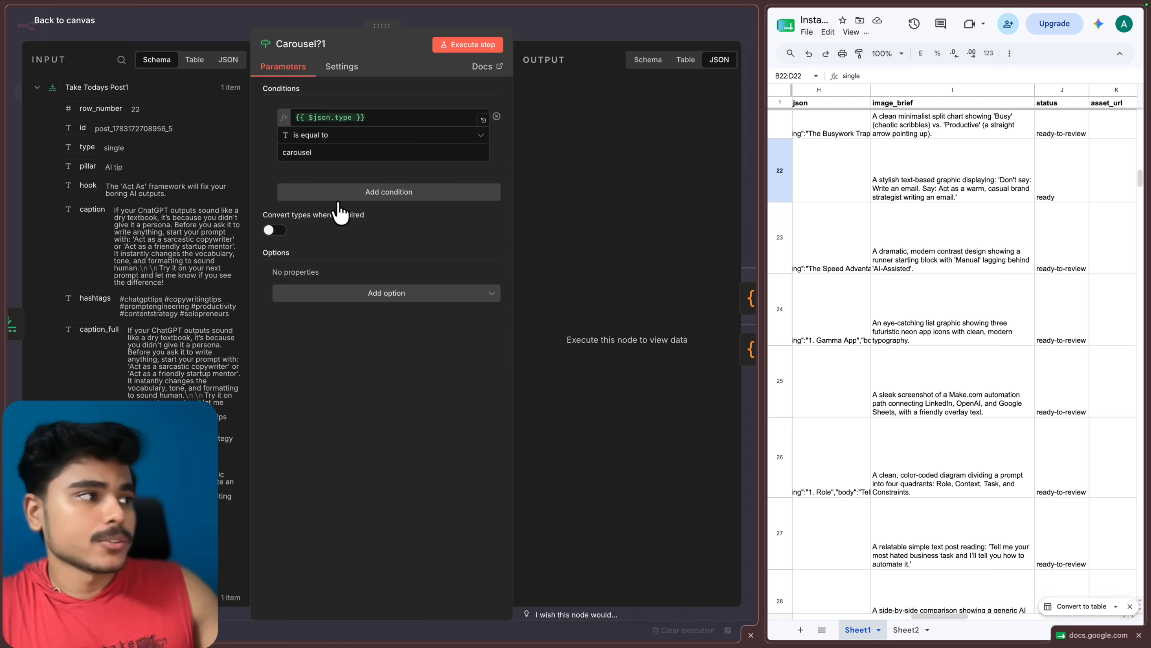
{"action": "key", "text": "Escape"}
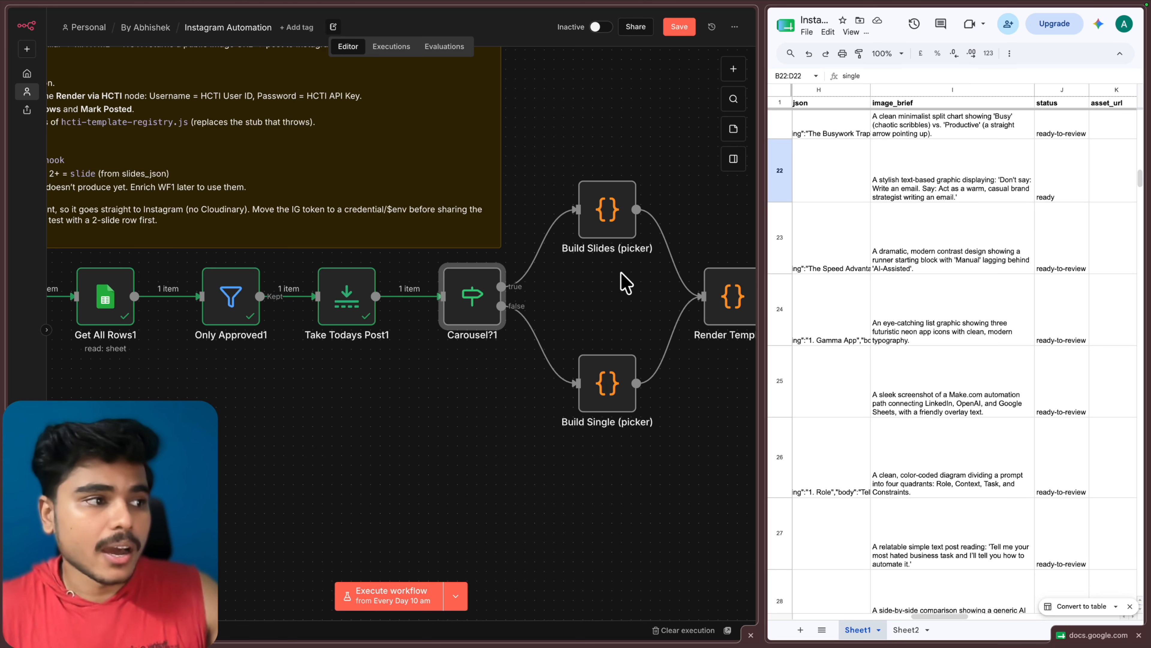
- View the post template designs, including carousel content slide and hot take, and highlight the picker and Render Template nodes on the canvas
{"action": "key", "text": "ctrl+Tab"}
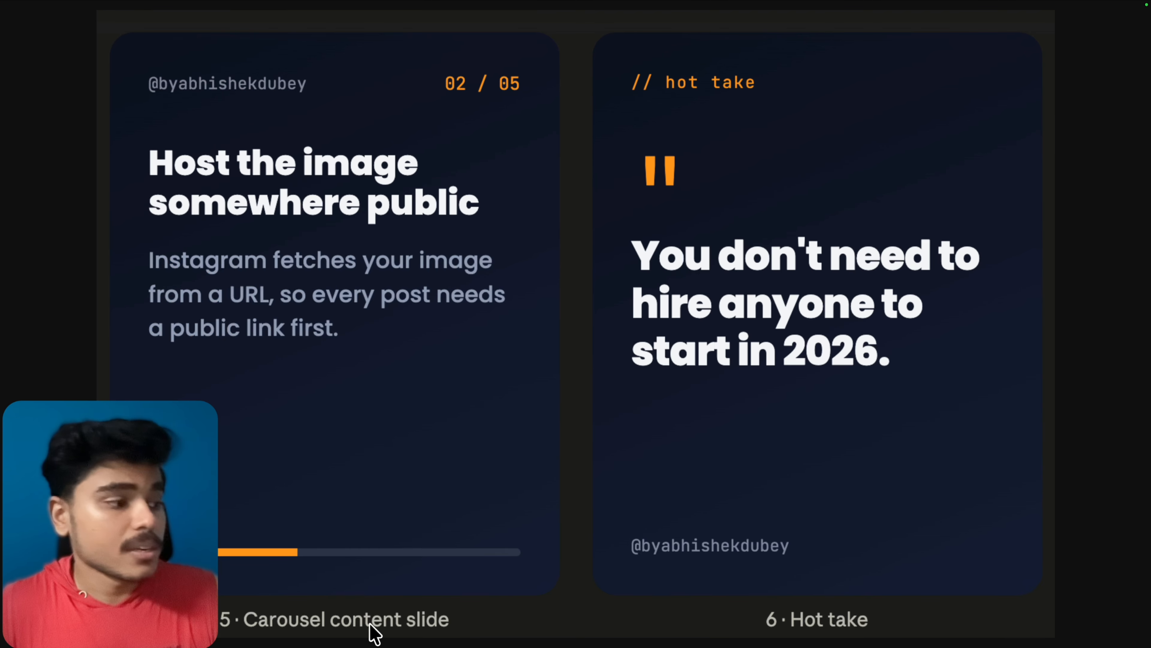
{"action": "left_click_drag", "start_coordinate": [504, 125], "coordinate": [709, 459]}
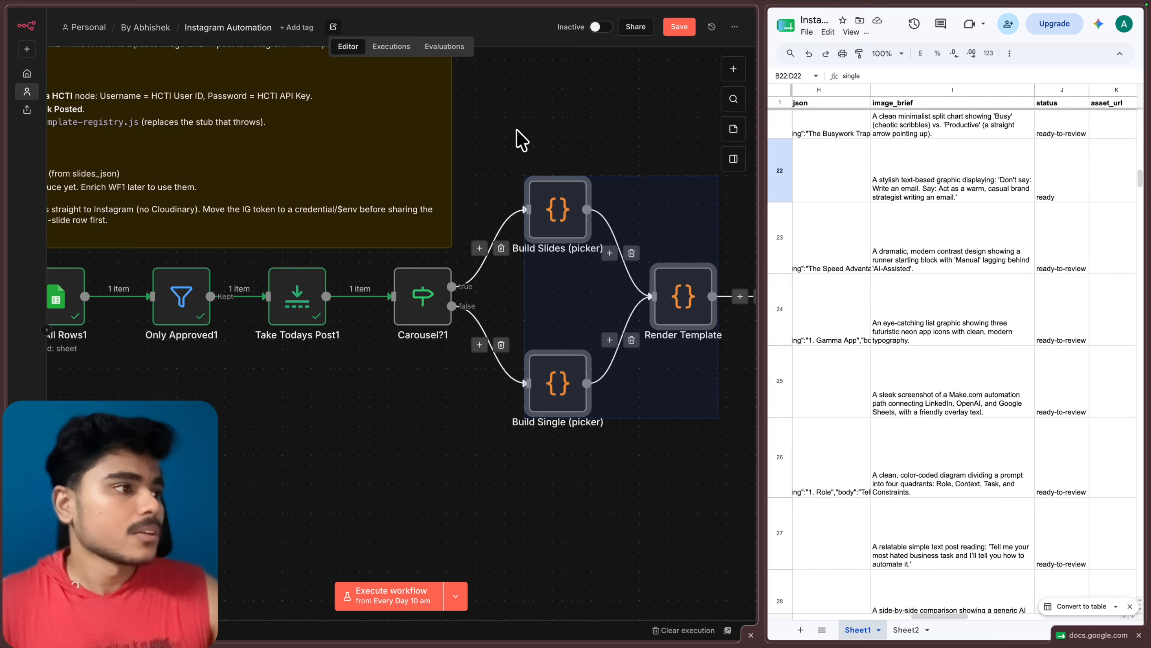
{"action": "left_click", "coordinate": [519, 137]}
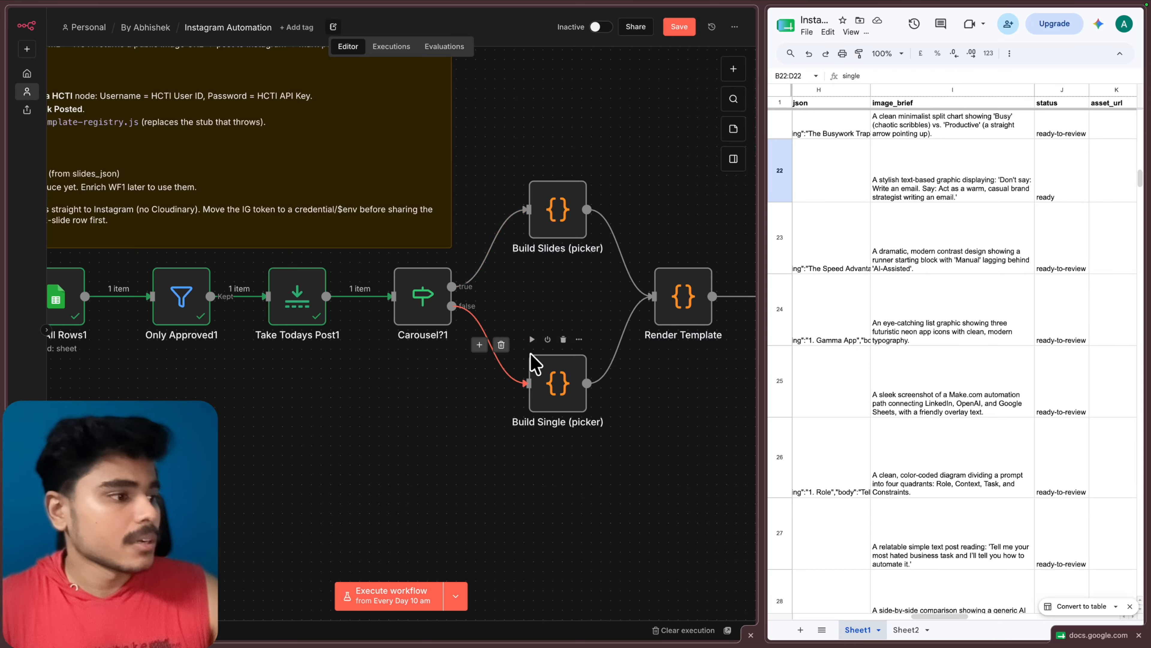
- Examine the Build Single (picker) code that chooses hottake or hook, compare it with the sheet's pillar column, and return to the canvas
{"action": "double_click", "coordinate": [558, 381]}
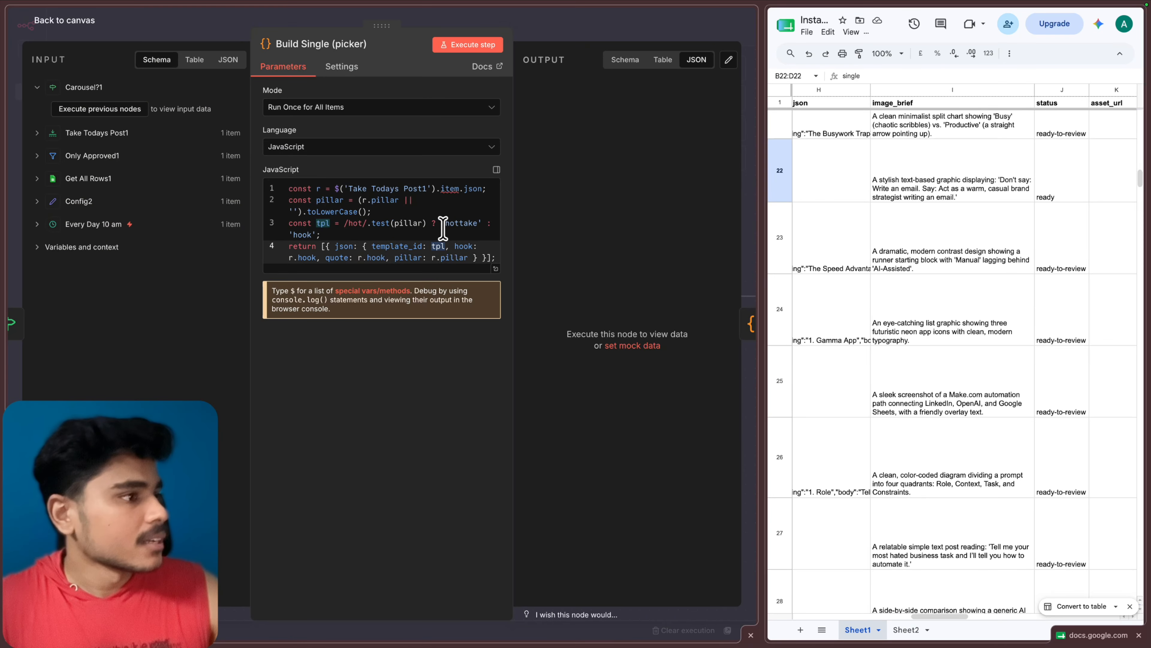
{"action": "left_click_drag", "start_coordinate": [445, 223], "coordinate": [474, 224]}
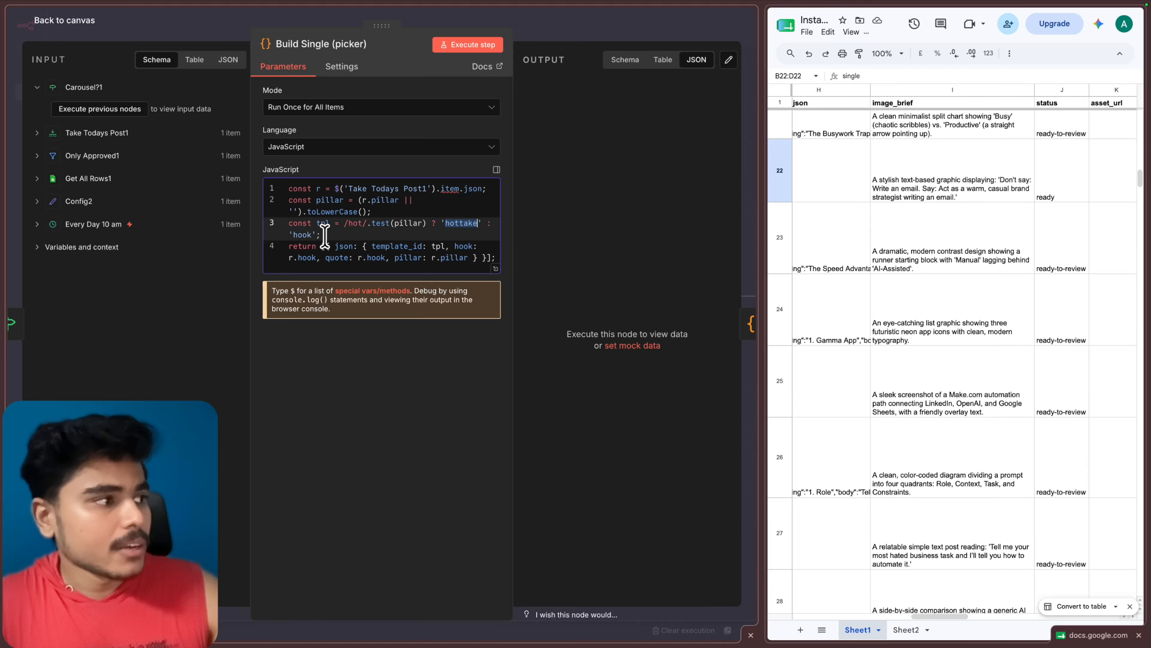
{"action": "left_click_drag", "start_coordinate": [326, 235], "coordinate": [294, 235]}
{"action": "double_click", "coordinate": [408, 223]}
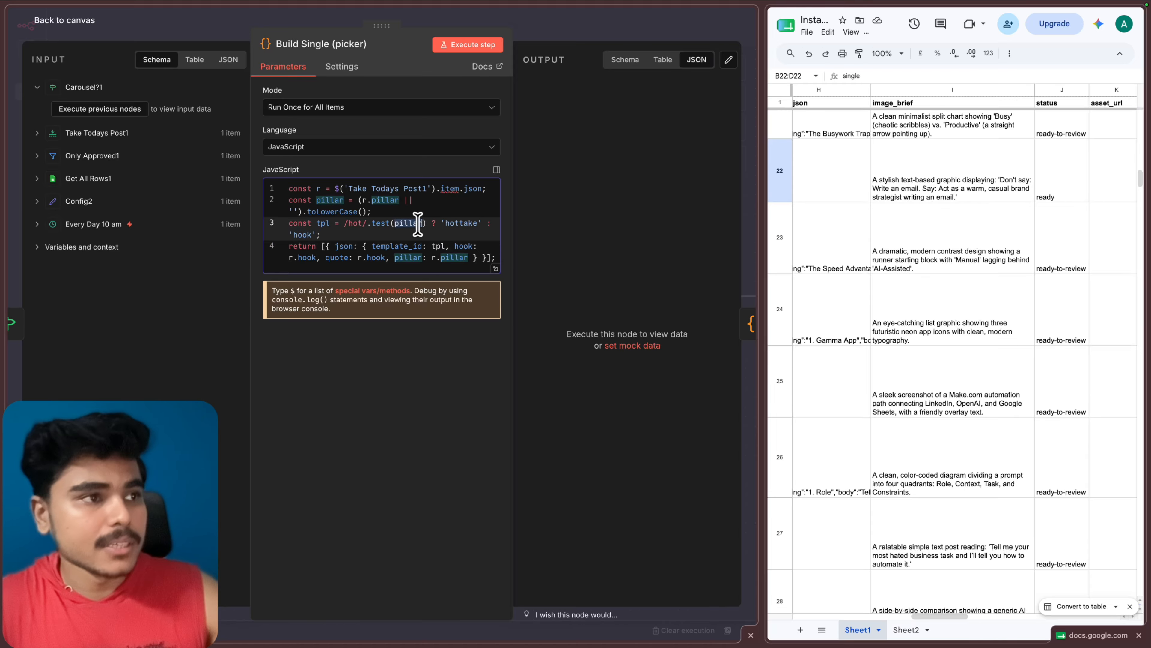
{"action": "scroll", "coordinate": [916, 131], "scroll_direction": "left", "scroll_amount": 10}
{"action": "left_click_drag", "start_coordinate": [925, 155], "coordinate": [965, 475]}
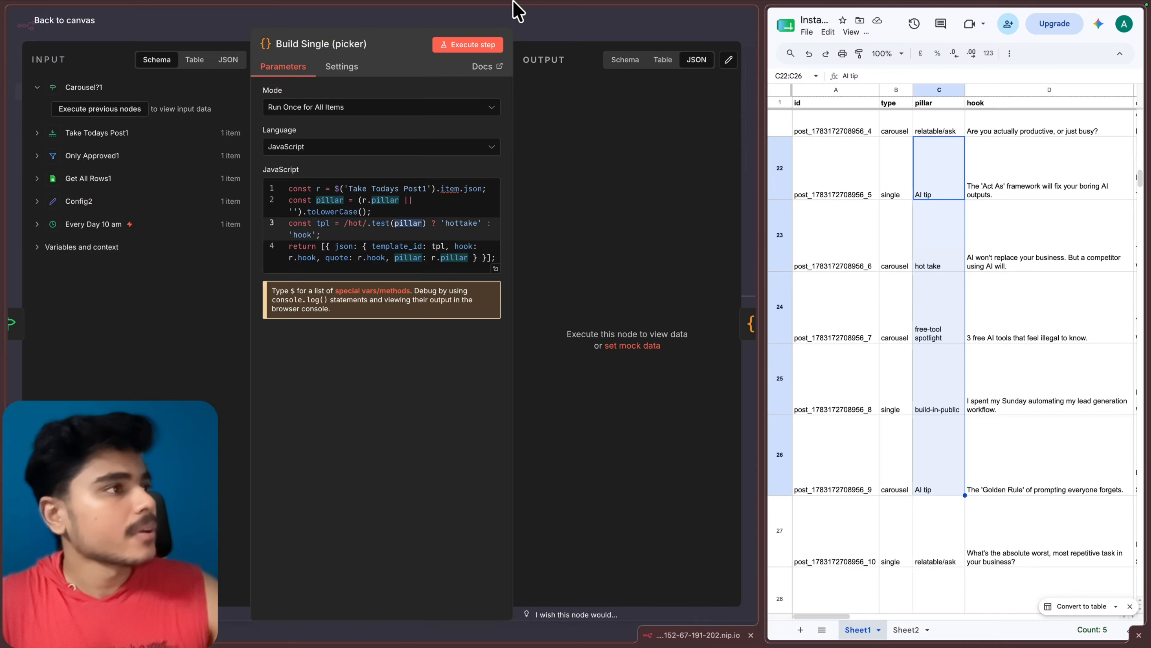
{"action": "left_click", "coordinate": [546, 36]}
- Open the Render Template node's JavaScript in the full-size editor and examine the BASE styling block
{"action": "scroll", "coordinate": [592, 264], "scroll_direction": "right", "scroll_amount": 2}
{"action": "double_click", "coordinate": [612, 305]}
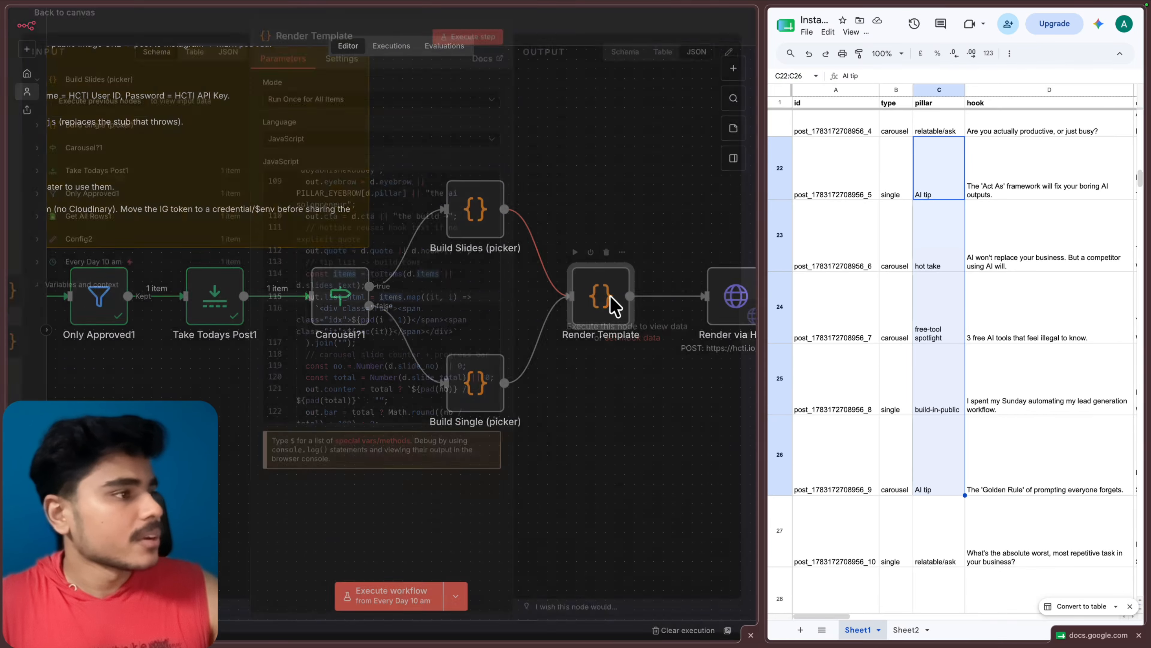
{"action": "left_click", "coordinate": [495, 417]}
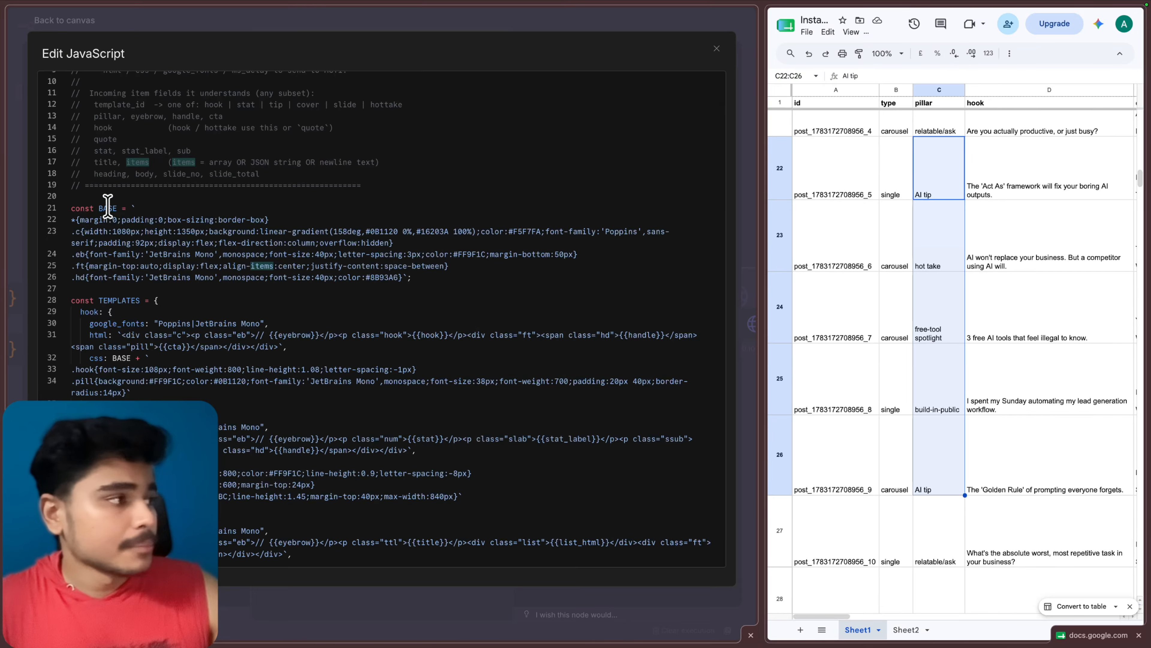
{"action": "left_click_drag", "start_coordinate": [108, 206], "coordinate": [157, 289]}
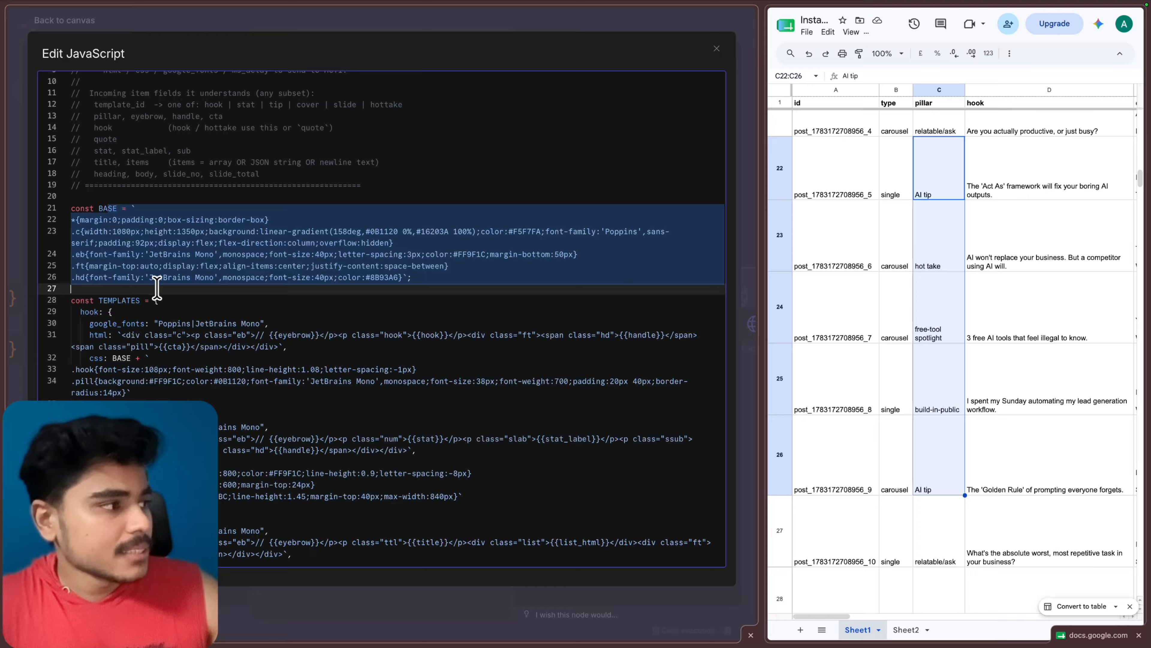
{"action": "scroll", "coordinate": [162, 298], "scroll_direction": "down", "scroll_amount": 3}
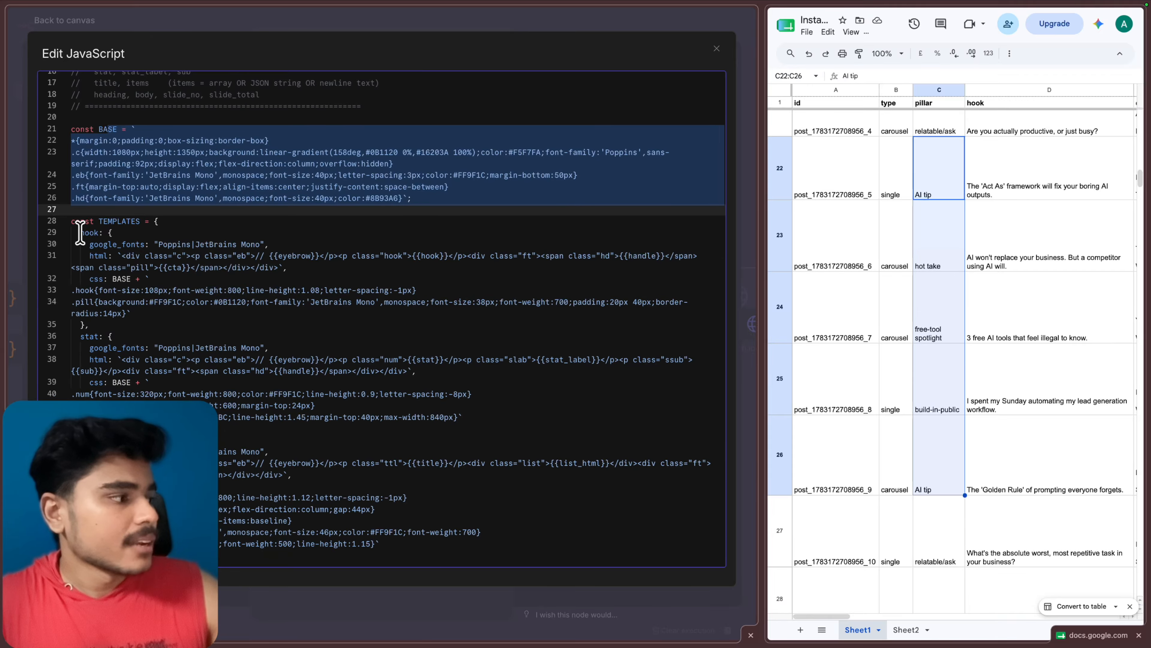
- Read through the TEMPLATES definitions in the Render Template code, from hook and stat to cover, slide and hottake
{"action": "left_click", "coordinate": [81, 232]}
{"action": "left_click_drag", "start_coordinate": [80, 233], "coordinate": [129, 430]}
{"action": "scroll", "coordinate": [136, 420], "scroll_direction": "down", "scroll_amount": 4}
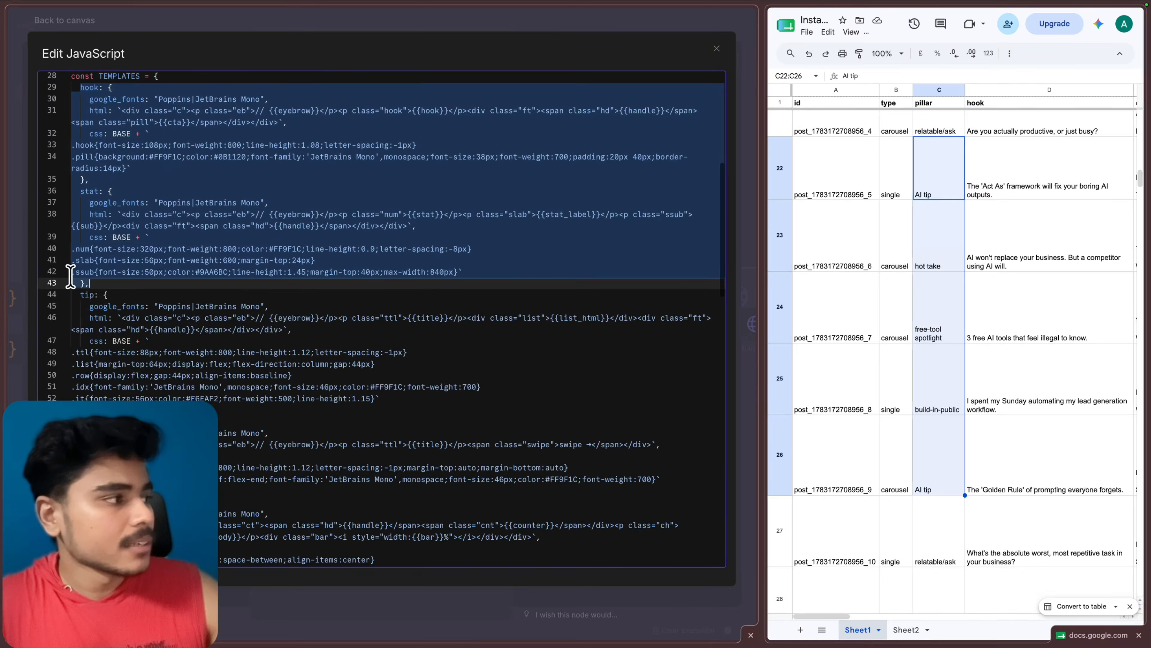
{"action": "scroll", "coordinate": [218, 389], "scroll_direction": "down", "scroll_amount": 3}
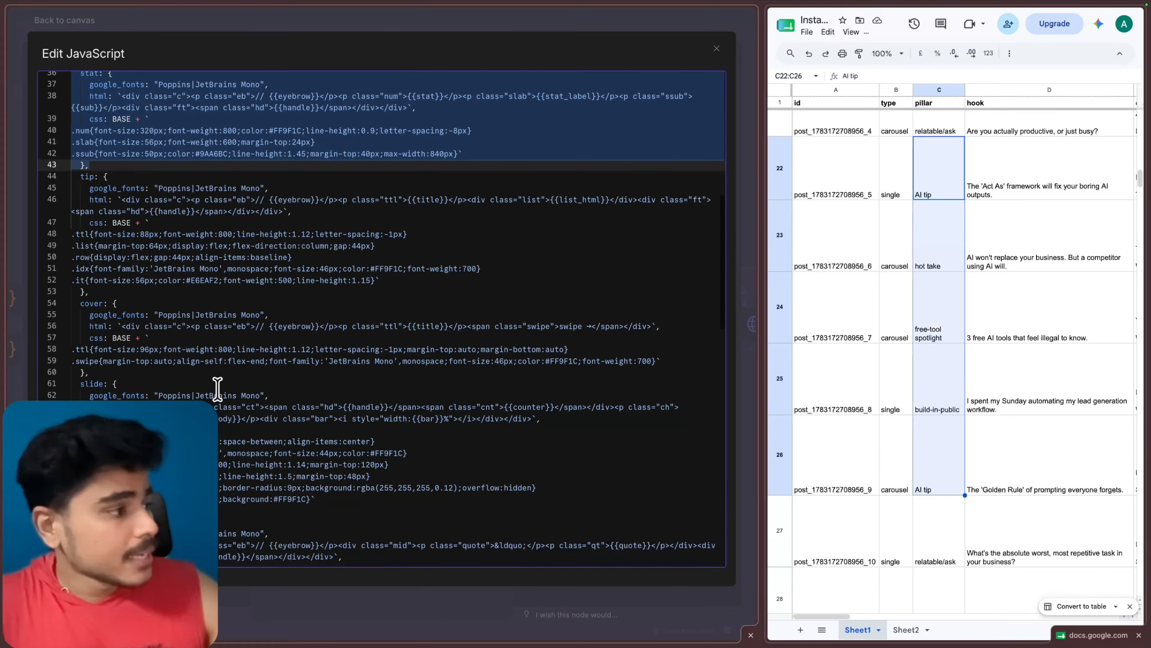
{"action": "scroll", "coordinate": [191, 406], "scroll_direction": "down", "scroll_amount": 5}
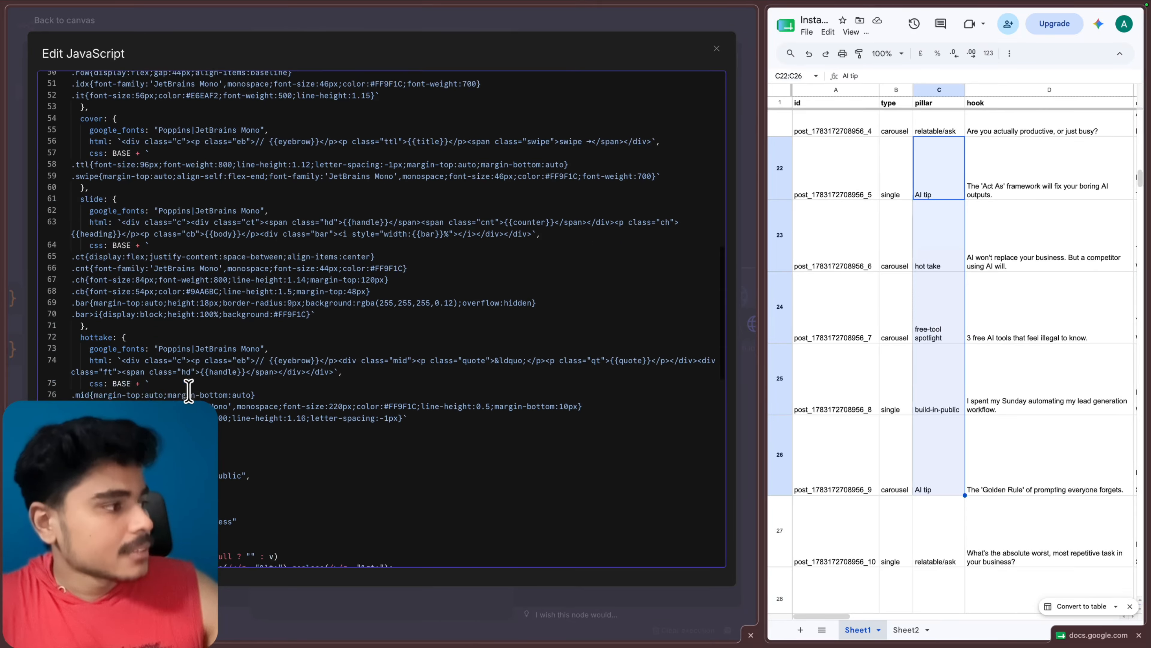
{"action": "left_click_drag", "start_coordinate": [99, 119], "coordinate": [113, 181]}
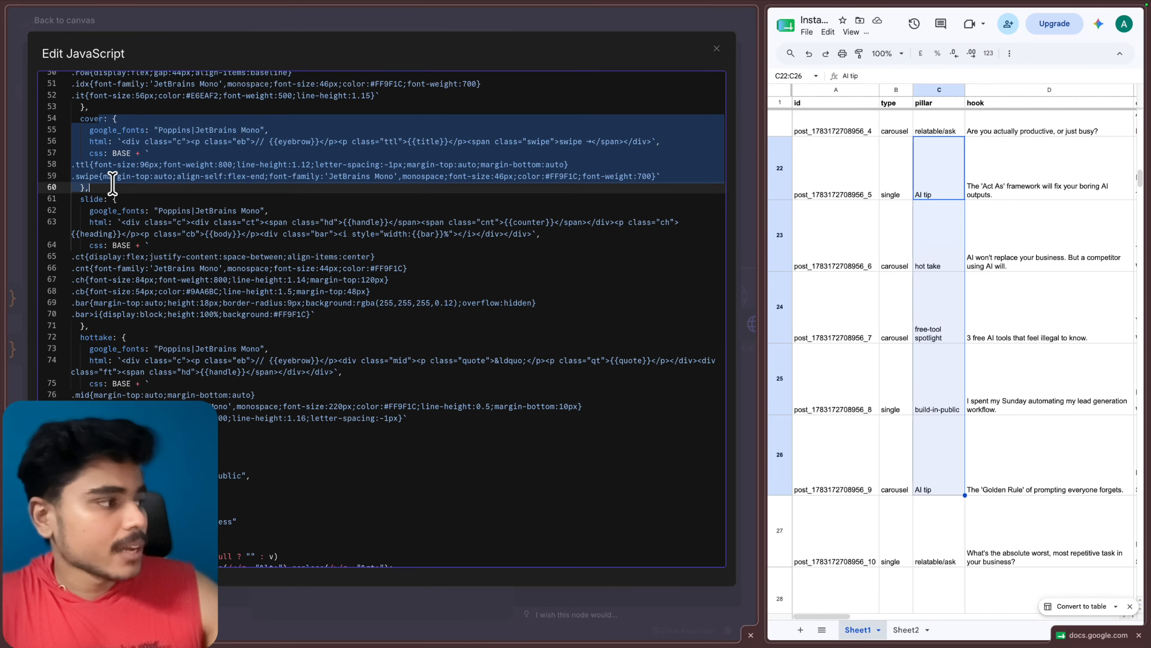
- Review the PILLAR_EYEBROW mapping and the helper functions down to the return statement, and close the code editor
{"action": "scroll", "coordinate": [313, 336], "scroll_direction": "down", "scroll_amount": 8}
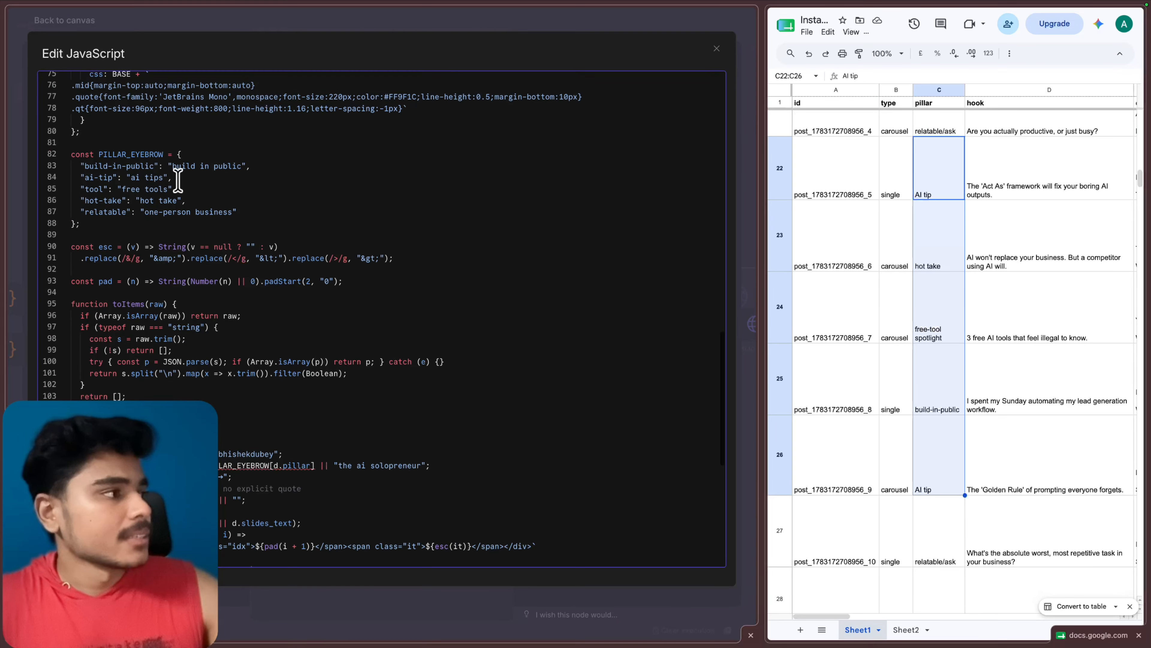
{"action": "scroll", "coordinate": [237, 226], "scroll_direction": "down", "scroll_amount": 3}
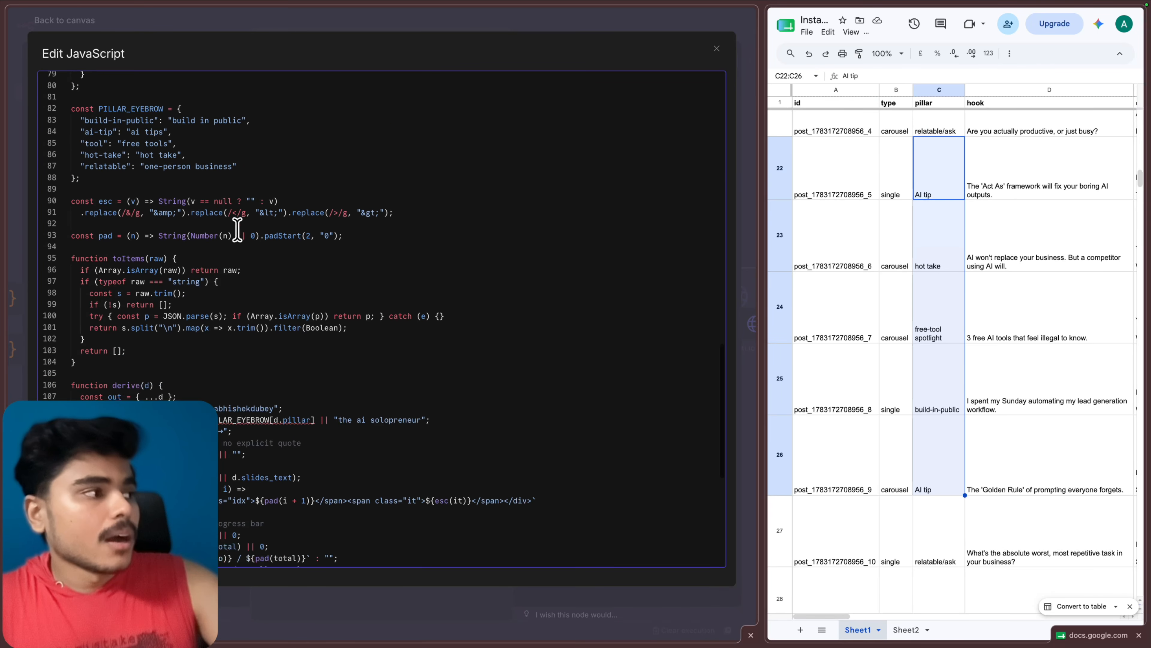
{"action": "scroll", "coordinate": [257, 249], "scroll_direction": "down", "scroll_amount": 8}
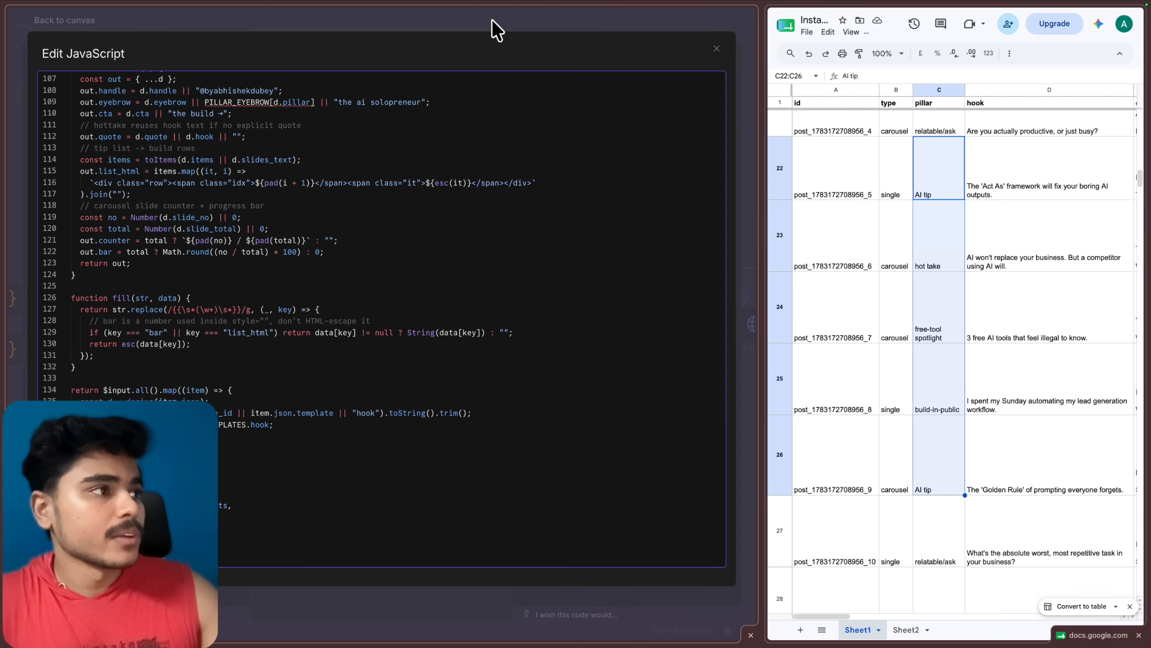
{"action": "left_click", "coordinate": [496, 29]}
- Execute the Render Template node and inspect the html field in its output
{"action": "left_click", "coordinate": [474, 48]}
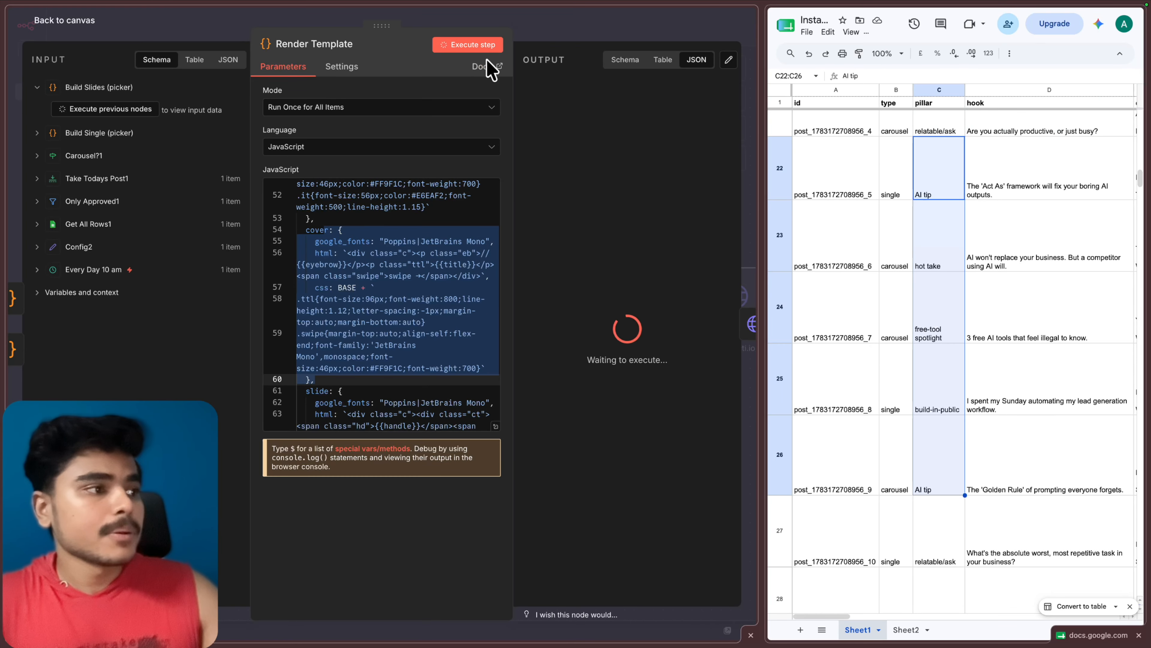
{"action": "left_click_drag", "start_coordinate": [550, 250], "coordinate": [555, 333]}
{"action": "left_click", "coordinate": [554, 334]}
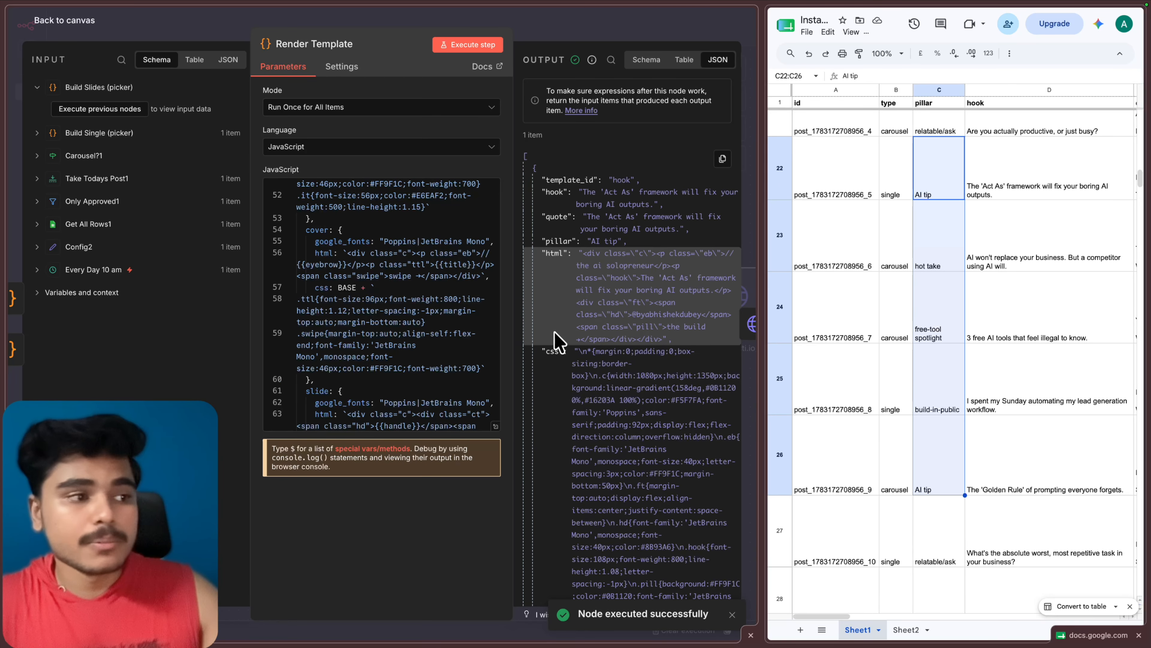
- Open the Render via HCTI node, switch to the HCTI website and go to the account's API keys
{"action": "left_click", "coordinate": [734, 328]}
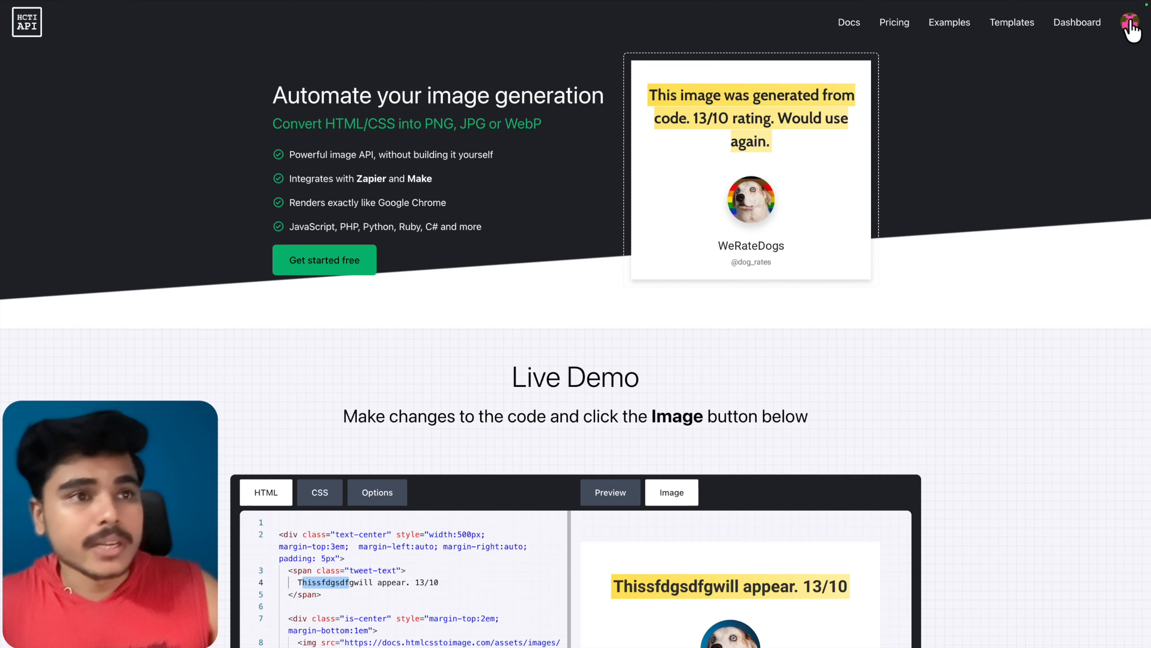
{"action": "left_click", "coordinate": [1129, 22]}
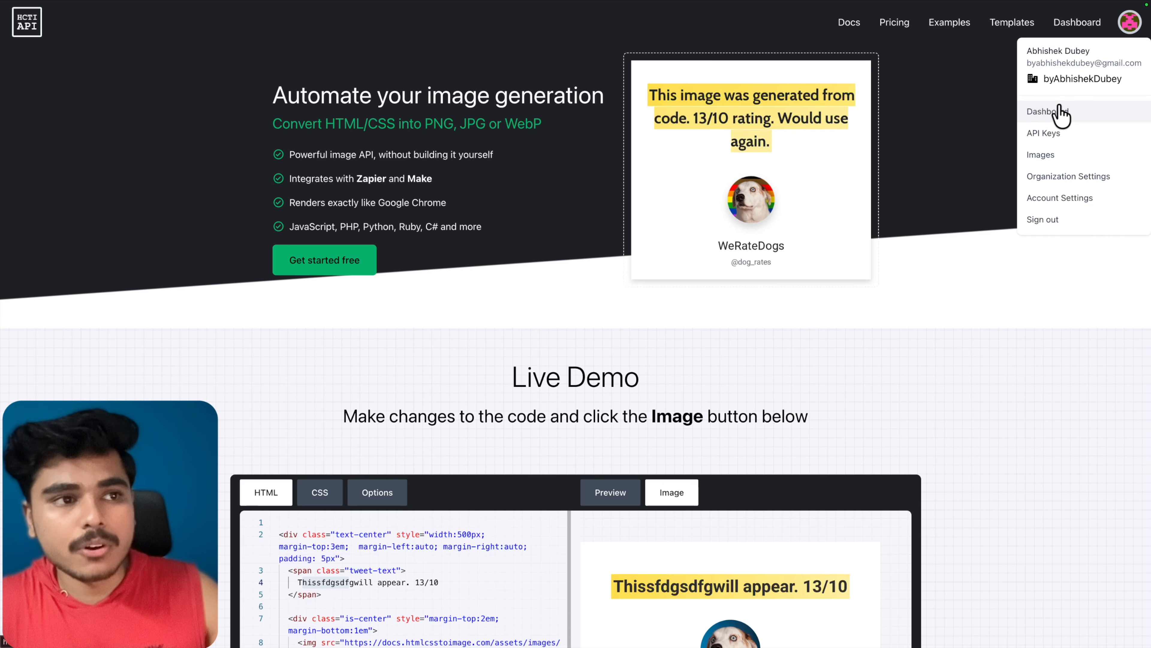
{"action": "left_click", "coordinate": [1047, 135]}
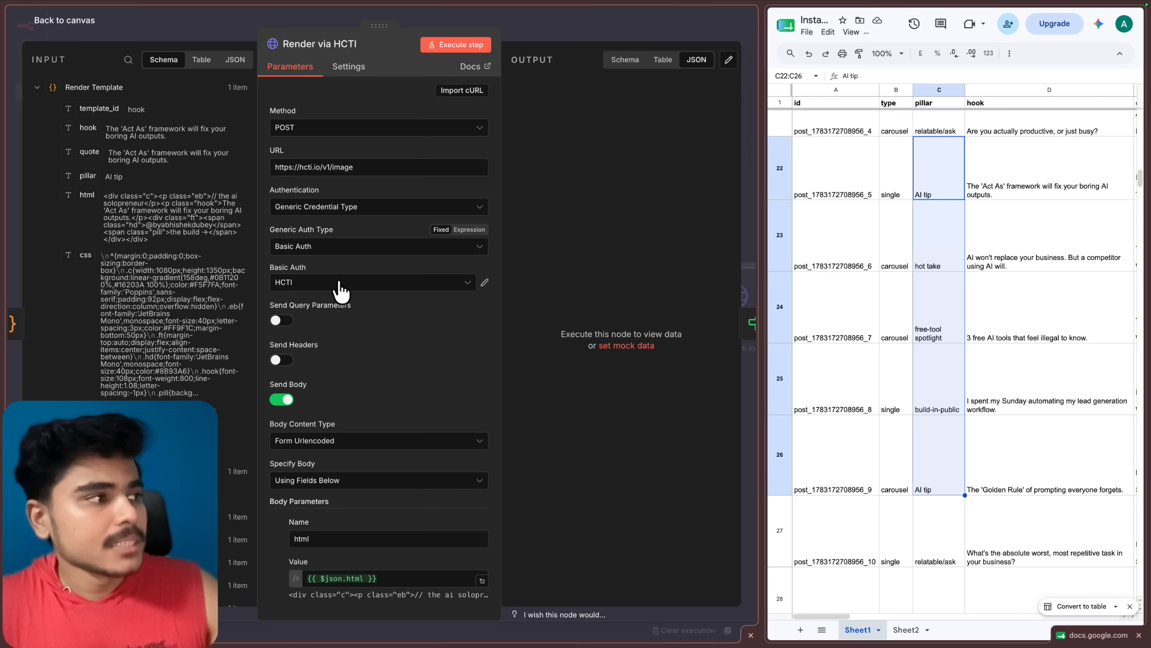
- Check the Render via HCTI node's Basic Auth credential, its request URL and the html, css and google_fonts body parameters
{"action": "left_click", "coordinate": [484, 283]}
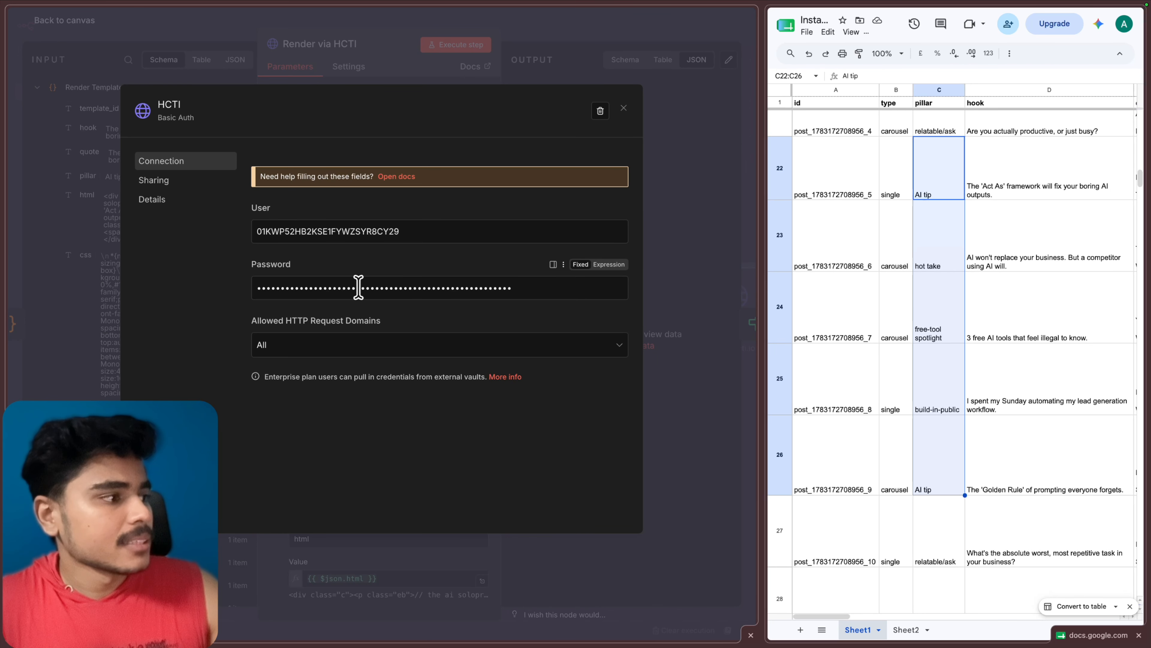
{"action": "left_click", "coordinate": [623, 111]}
{"action": "left_click_drag", "start_coordinate": [378, 168], "coordinate": [257, 177]}
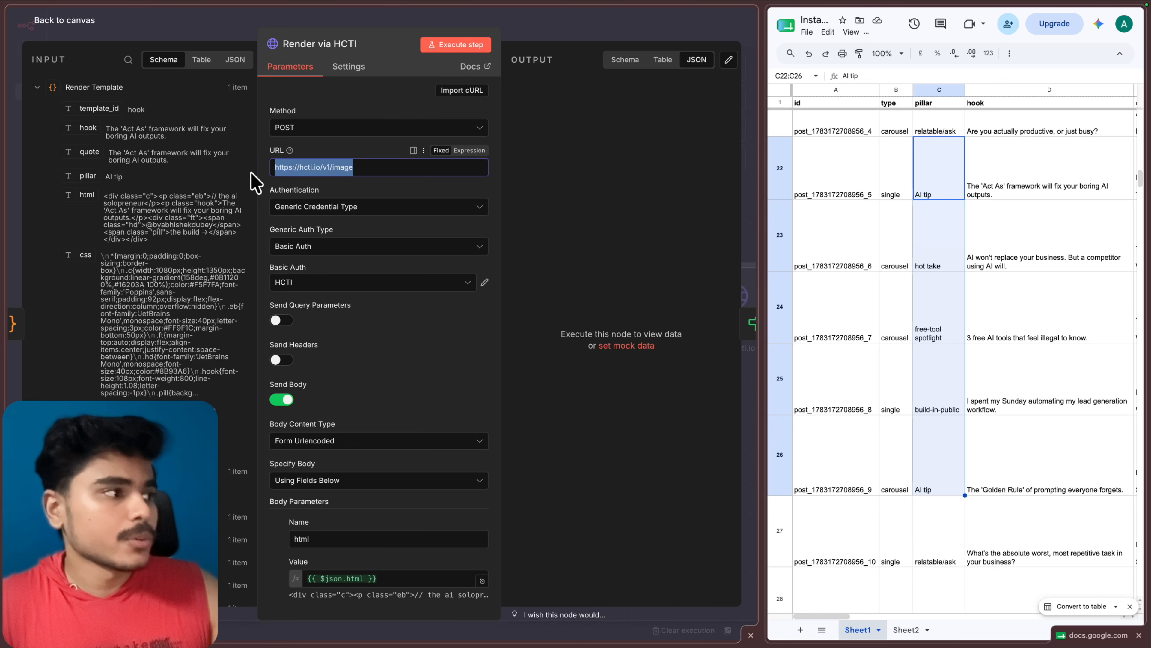
{"action": "scroll", "coordinate": [377, 314], "scroll_direction": "down", "scroll_amount": 5}
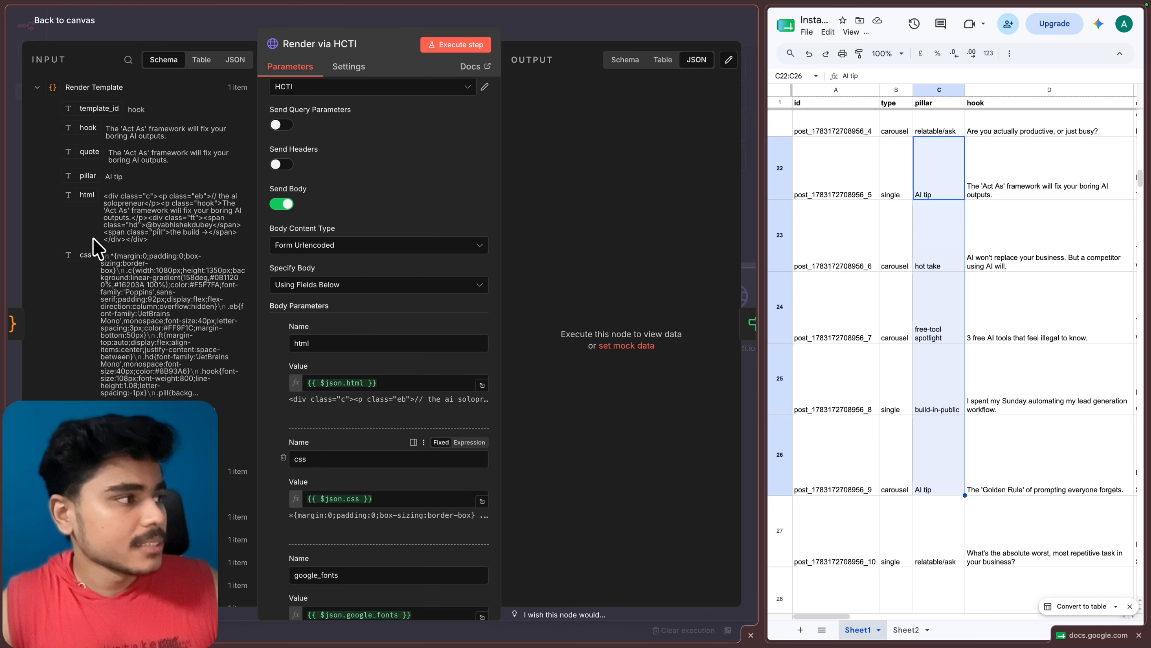
{"action": "scroll", "coordinate": [379, 553], "scroll_direction": "down", "scroll_amount": 1}
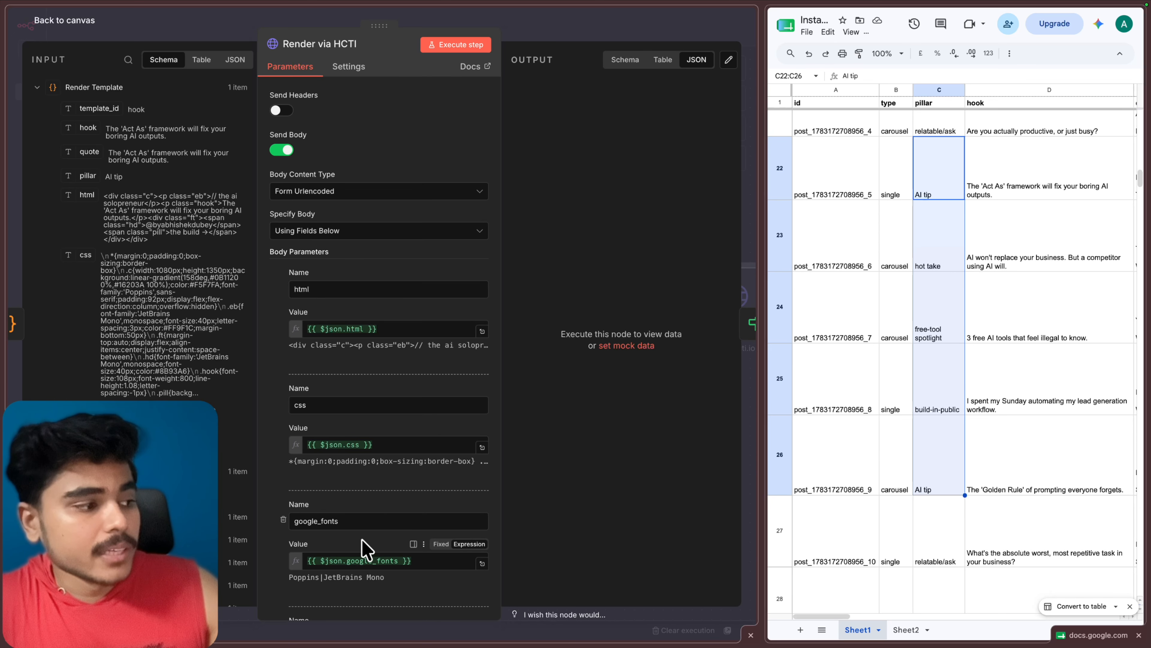
- Execute the Render via HCTI node, view the rendered post image from the output URL and close it
{"action": "left_click", "coordinate": [448, 50]}
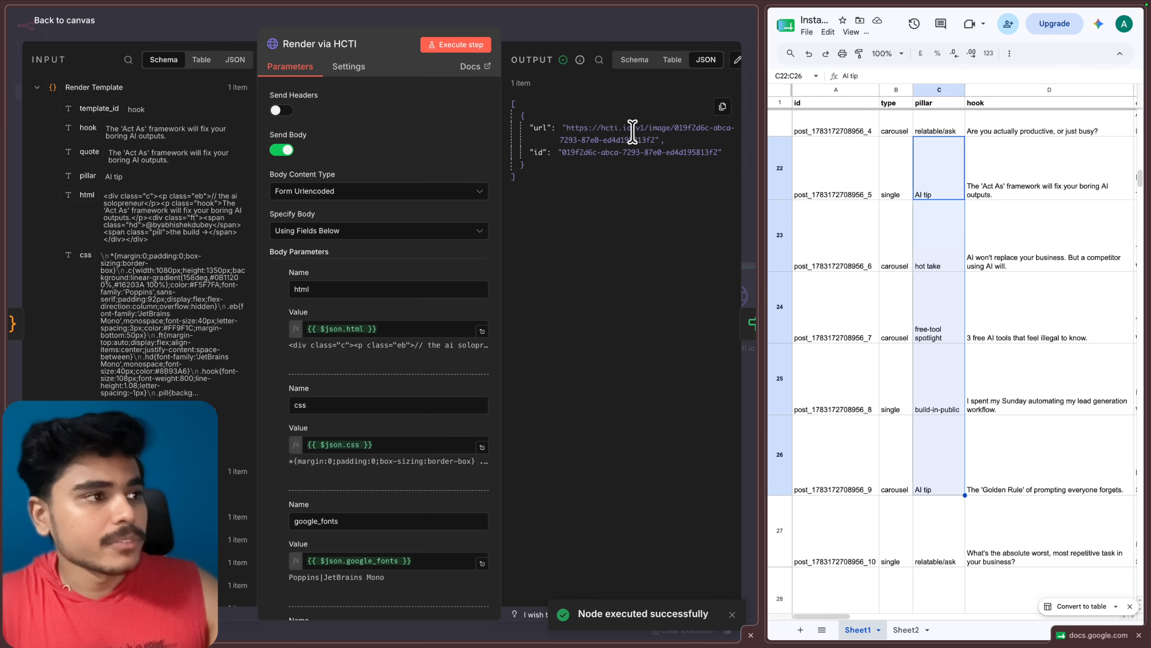
{"action": "left_click_drag", "start_coordinate": [655, 136], "coordinate": [581, 123]}
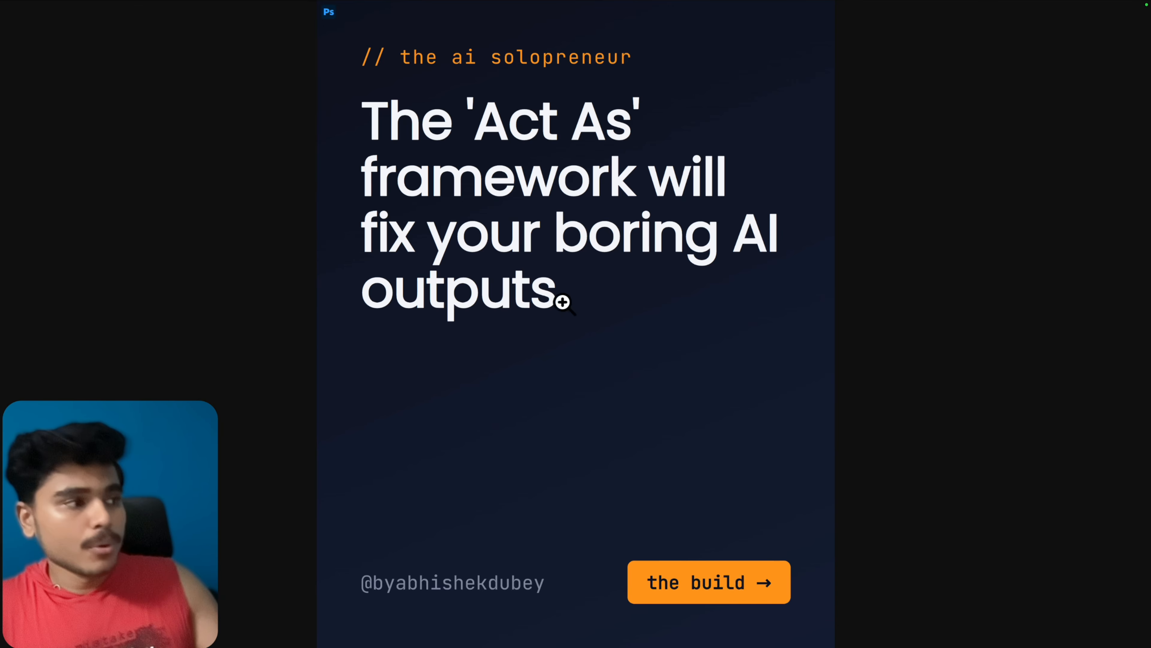
{"action": "key", "text": "super+w"}
- Look over the Is Carousel? branches on the canvas and highlight the IG Create (single)1 and IG Publish (single)1 nodes
{"action": "scroll", "coordinate": [575, 297], "scroll_direction": "right", "scroll_amount": 3}
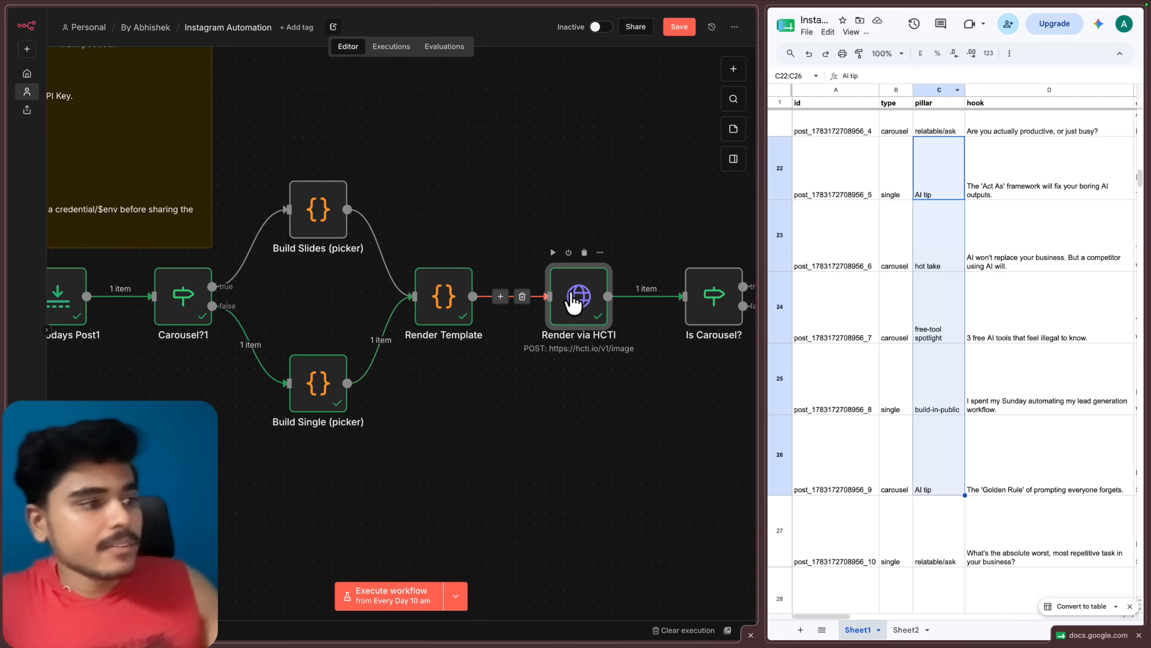
{"action": "scroll", "coordinate": [575, 299], "scroll_direction": "right", "scroll_amount": 5}
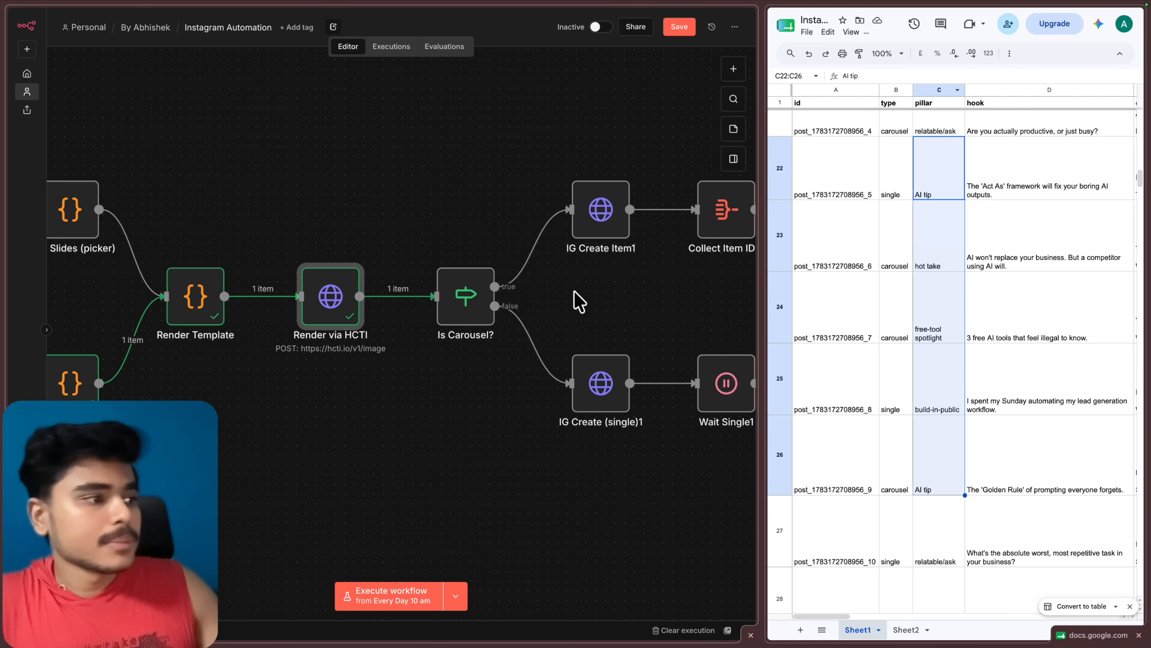
{"action": "scroll", "coordinate": [610, 316], "scroll_direction": "left", "scroll_amount": 2}
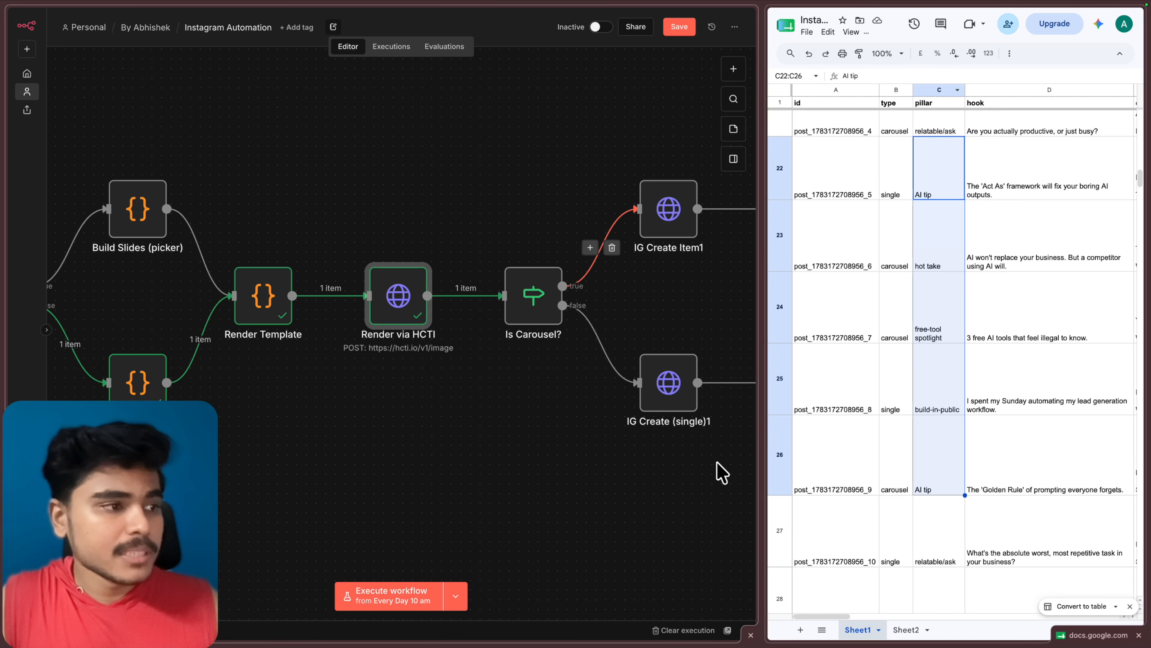
{"action": "scroll", "coordinate": [681, 283], "scroll_direction": "right", "scroll_amount": 6}
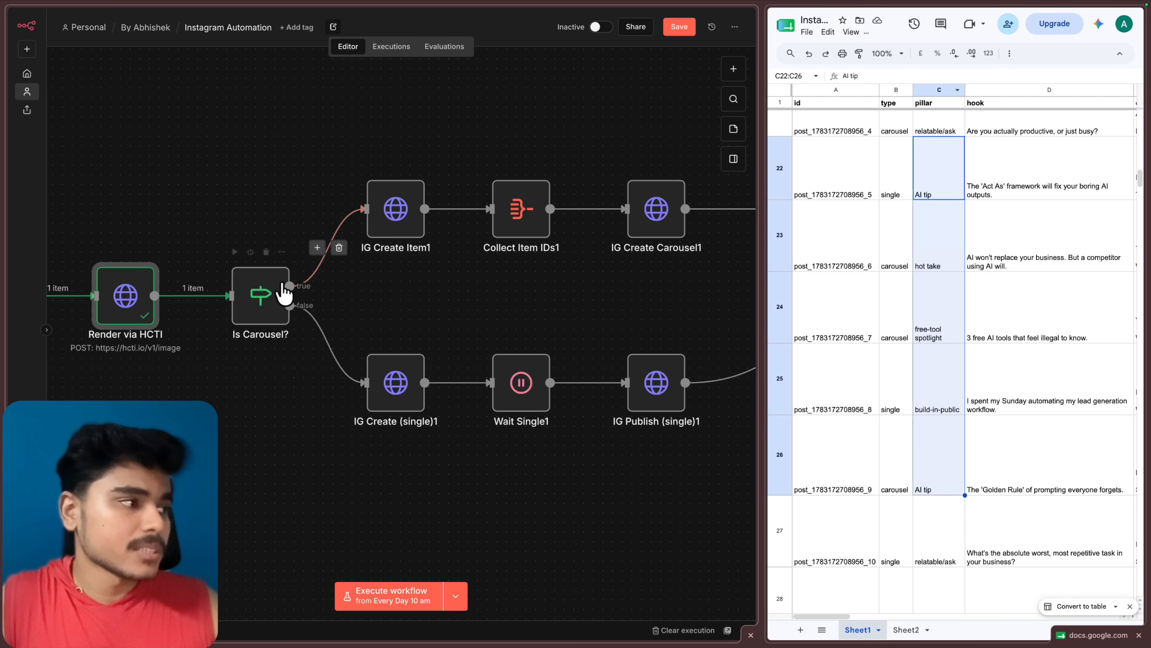
{"action": "scroll", "coordinate": [308, 325], "scroll_direction": "right", "scroll_amount": 2}
{"action": "left_click_drag", "start_coordinate": [272, 326], "coordinate": [362, 465]}
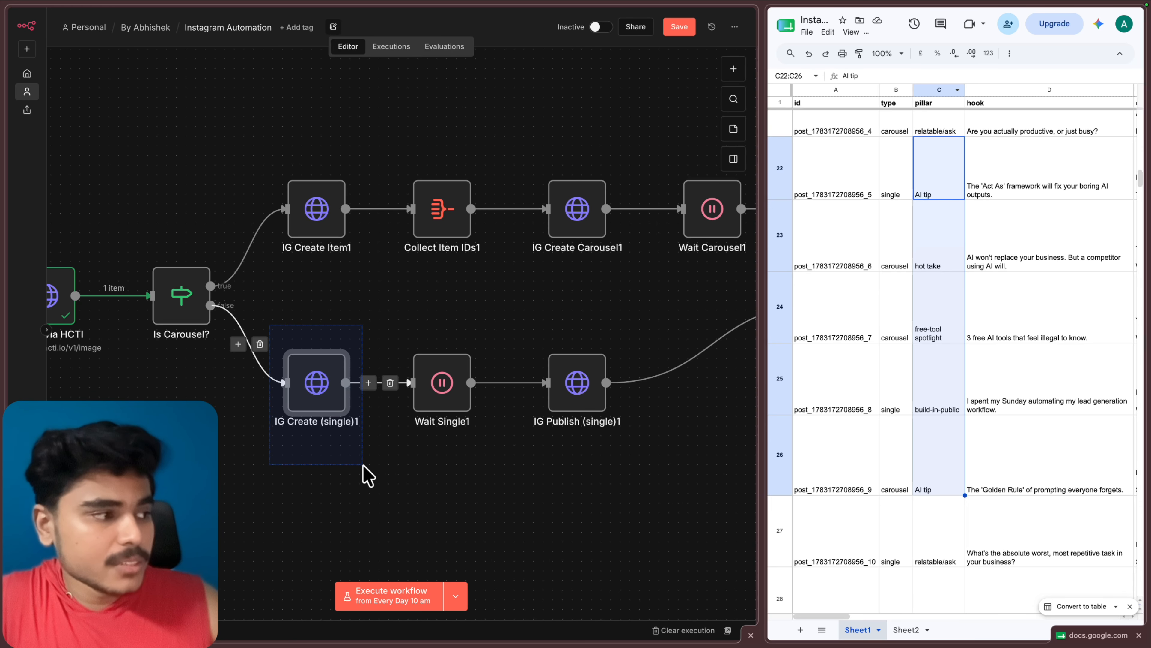
{"action": "left_click_drag", "start_coordinate": [532, 316], "coordinate": [634, 463]}
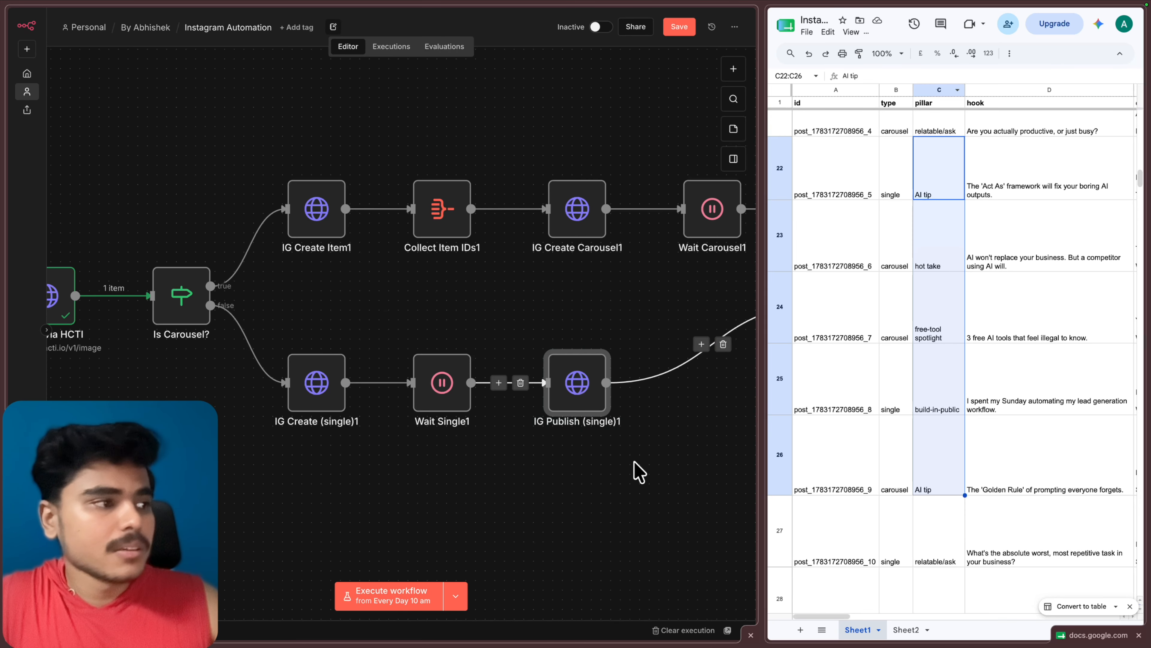
- Look over the carousel branch on the canvas, highlighting IG Create Item1, Collect Item IDs1, IG Create Carousel1 and the publishing nodes
{"action": "scroll", "coordinate": [637, 472], "scroll_direction": "right", "scroll_amount": 3}
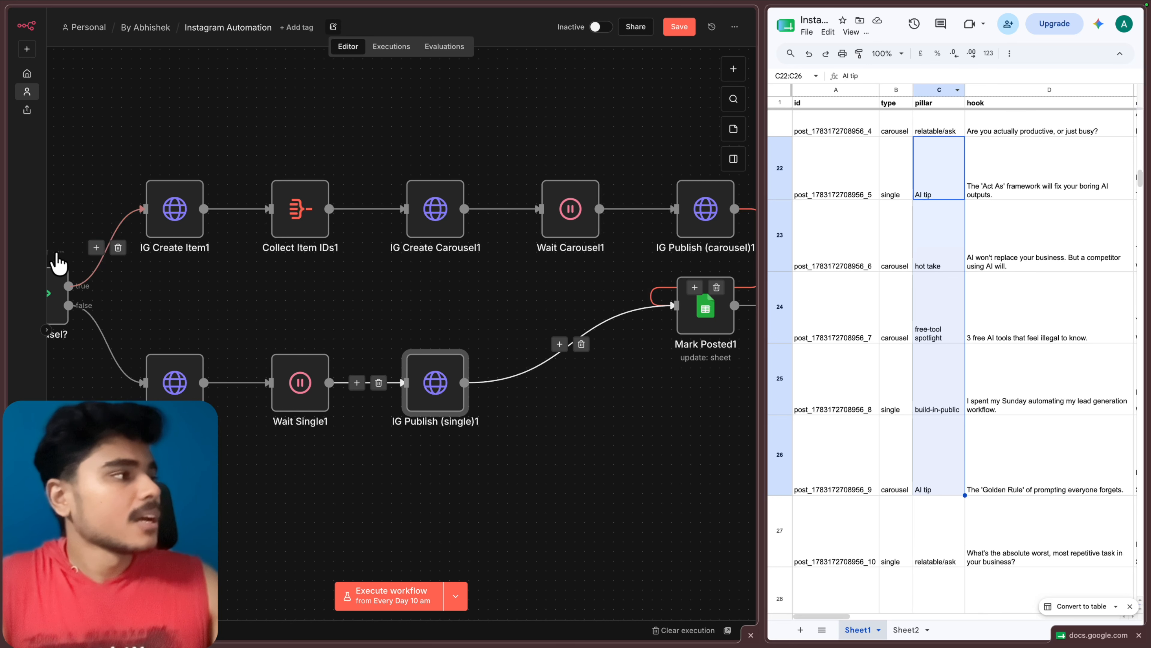
{"action": "left_click_drag", "start_coordinate": [121, 148], "coordinate": [226, 286]}
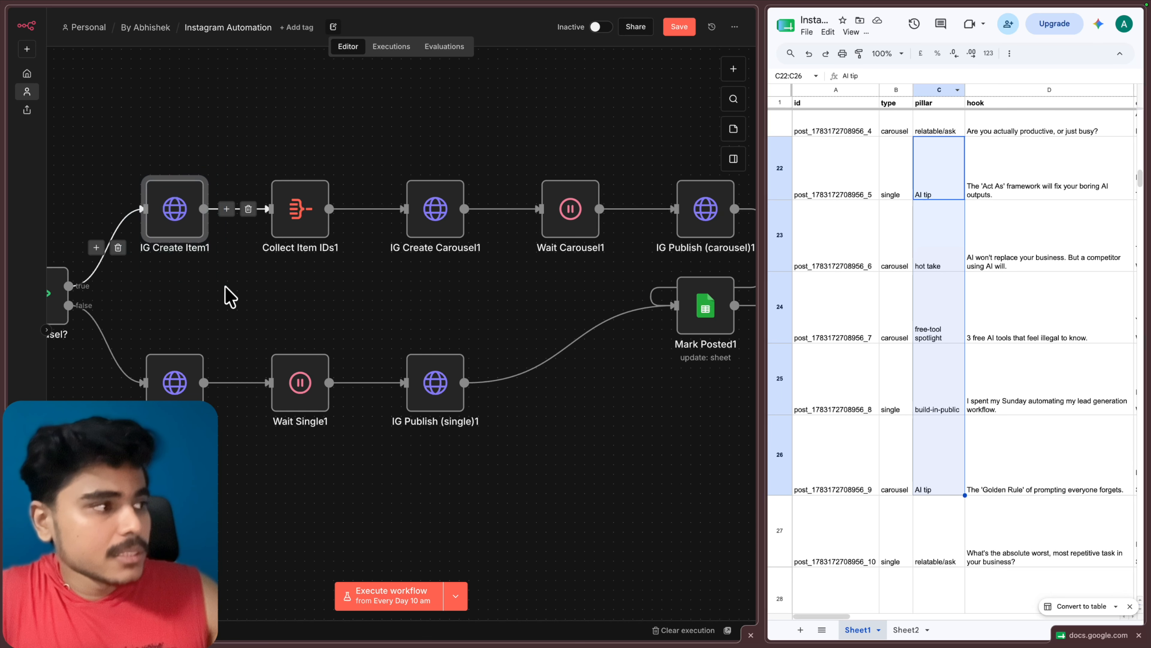
{"action": "left_click_drag", "start_coordinate": [374, 131], "coordinate": [564, 300]}
{"action": "scroll", "coordinate": [589, 295], "scroll_direction": "right", "scroll_amount": 3}
{"action": "mouse_move", "coordinate": [560, 123]}
{"action": "left_mouse_down"}
{"action": "mouse_move", "coordinate": [733, 249]}
{"action": "mouse_move", "coordinate": [731, 261]}
{"action": "left_mouse_up"}
{"action": "left_click_drag", "start_coordinate": [422, 289], "coordinate": [344, 149]}
- Execute the single-post branch and inspect the IG Create (single)1 node's request URL and output id, closing the node
{"action": "scroll", "coordinate": [239, 268], "scroll_direction": "left", "scroll_amount": 5}
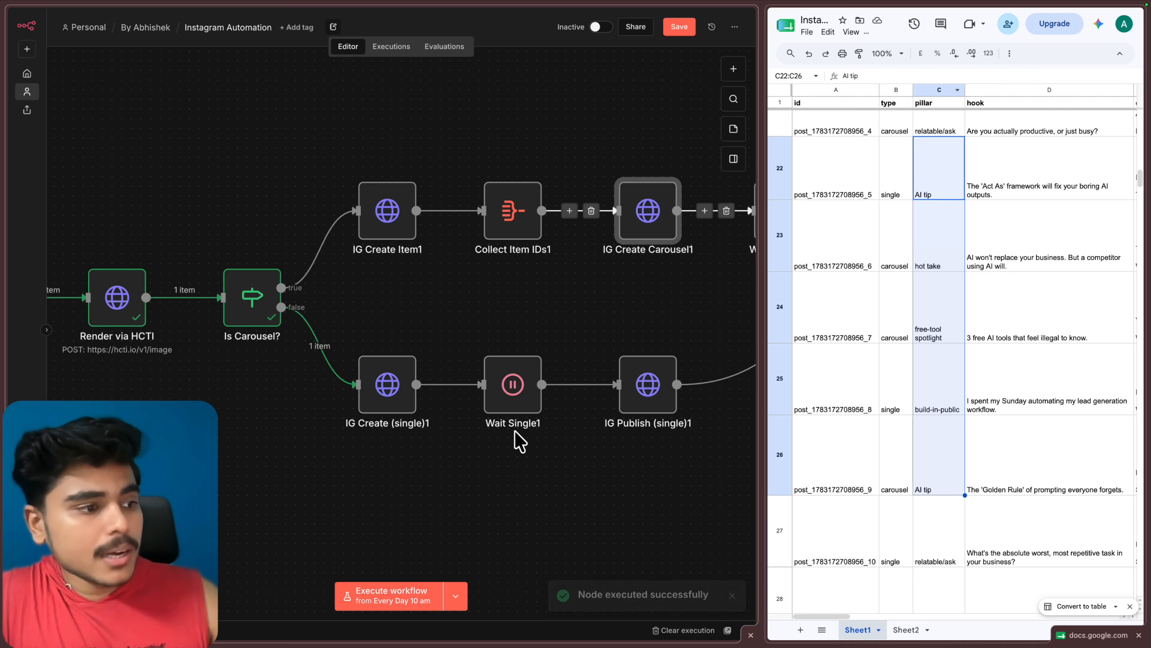
{"action": "scroll", "coordinate": [522, 433], "scroll_direction": "right", "scroll_amount": 3}
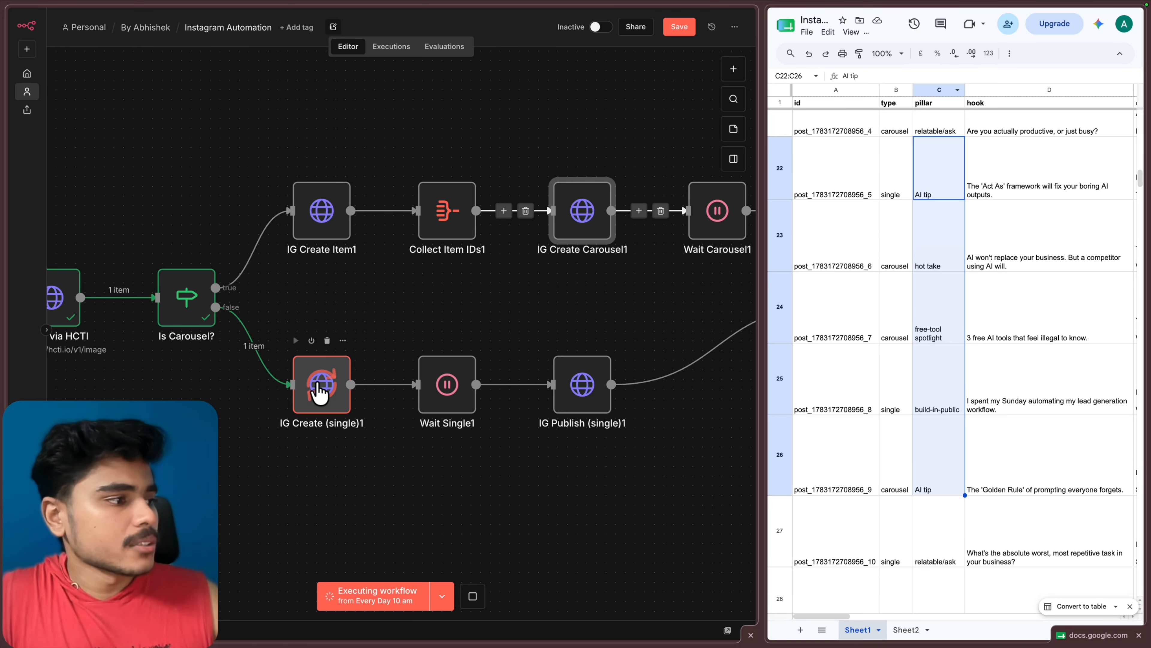
{"action": "double_click", "coordinate": [319, 389]}
{"action": "left_click_drag", "start_coordinate": [398, 195], "coordinate": [309, 163]}
{"action": "left_click_drag", "start_coordinate": [471, 224], "coordinate": [515, 109]}
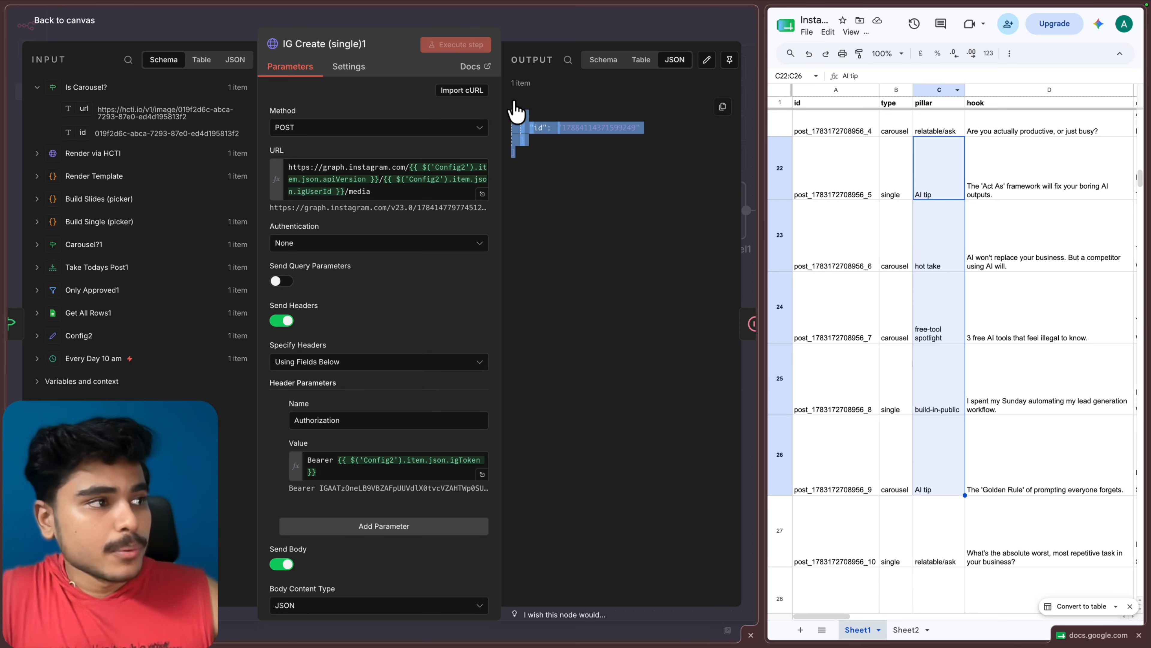
{"action": "left_click", "coordinate": [580, 35]}
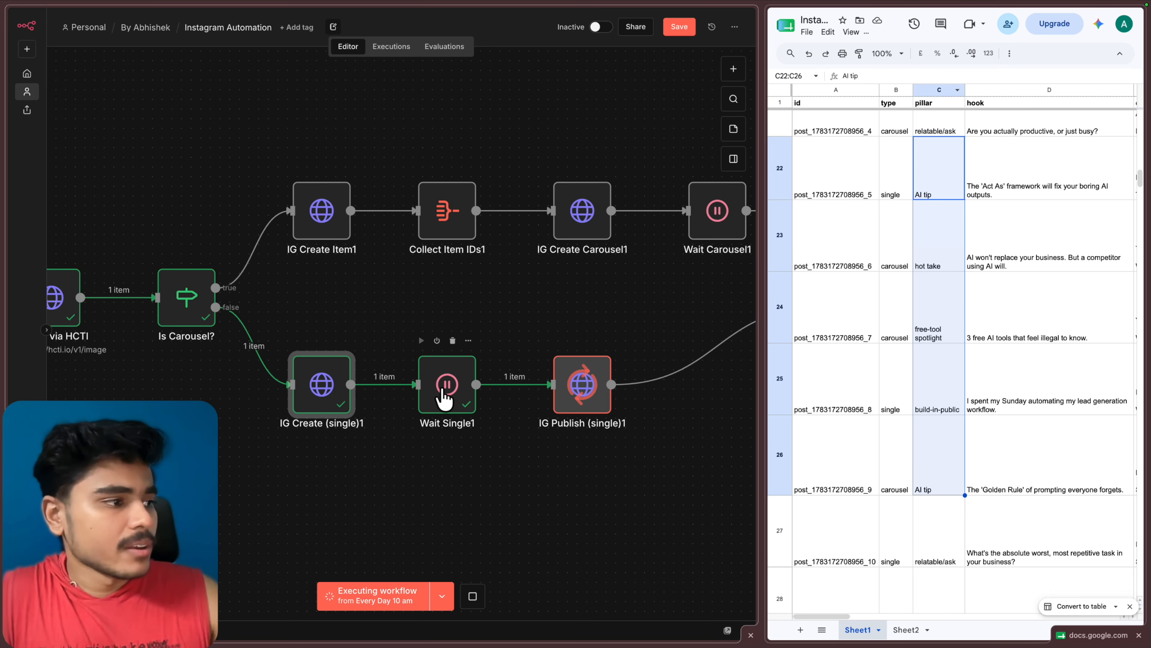
- Open the IG Publish (single)1 node, check its media_publish URL and output id, and return to the canvas
{"action": "double_click", "coordinate": [585, 388]}
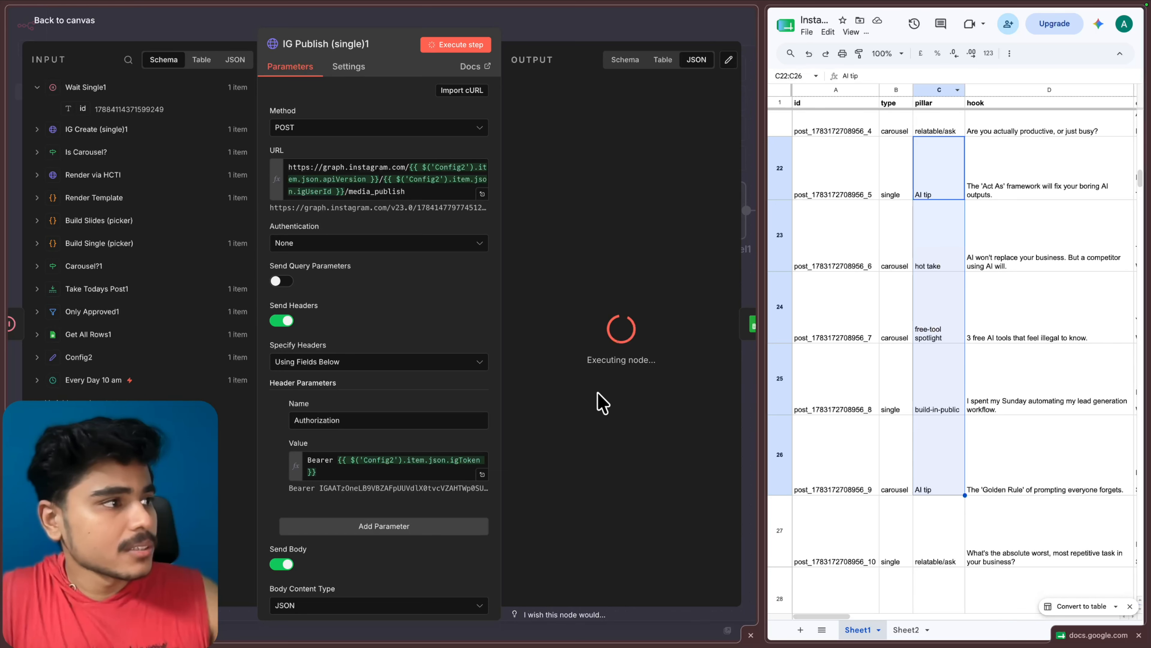
{"action": "left_click_drag", "start_coordinate": [408, 191], "coordinate": [345, 195]}
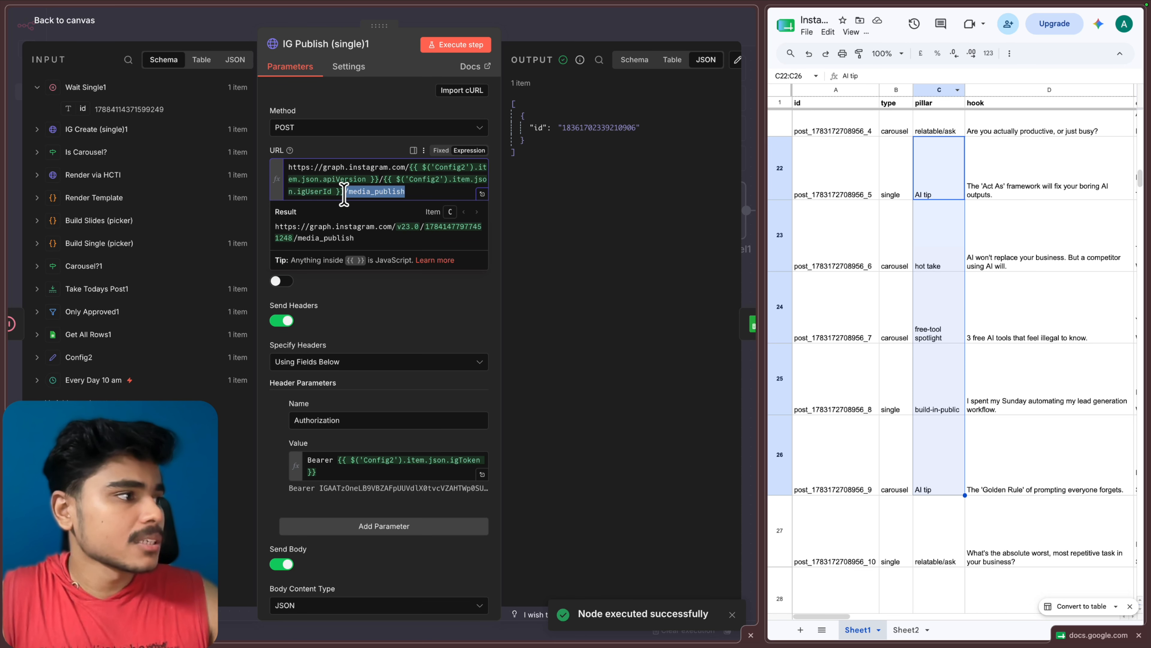
{"action": "left_click_drag", "start_coordinate": [553, 175], "coordinate": [516, 108]}
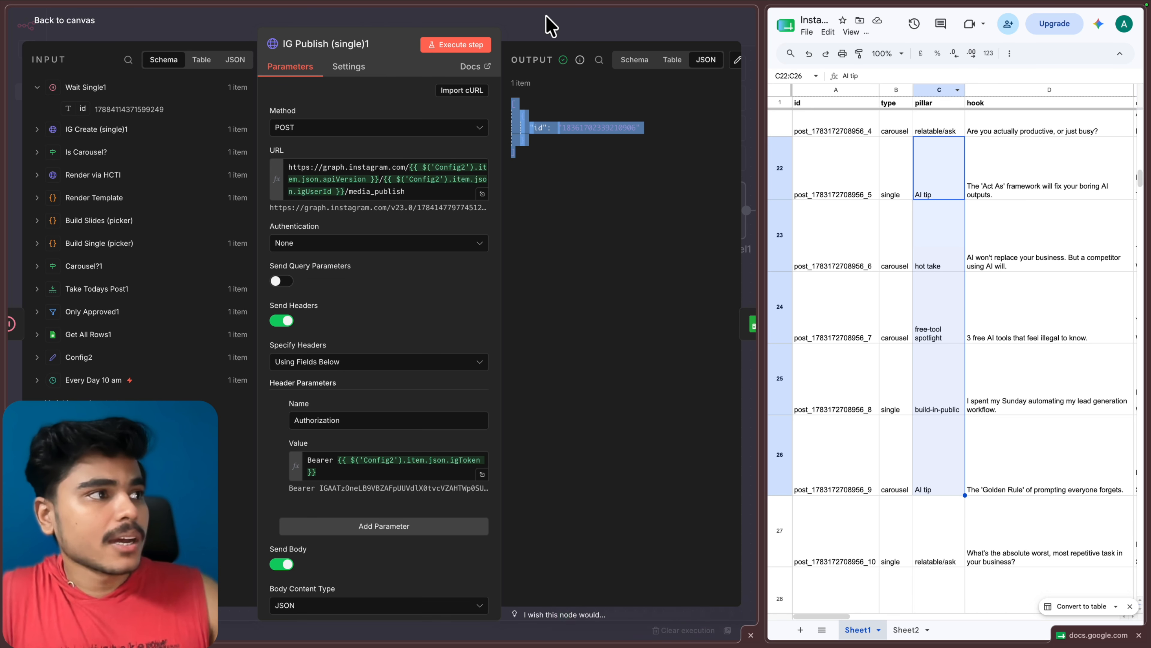
{"action": "left_click", "coordinate": [548, 27]}
- Check the status cell of row 22 in the sheet and execute the Mark Posted1 node to update that row
{"action": "scroll", "coordinate": [635, 290], "scroll_direction": "right", "scroll_amount": 2}
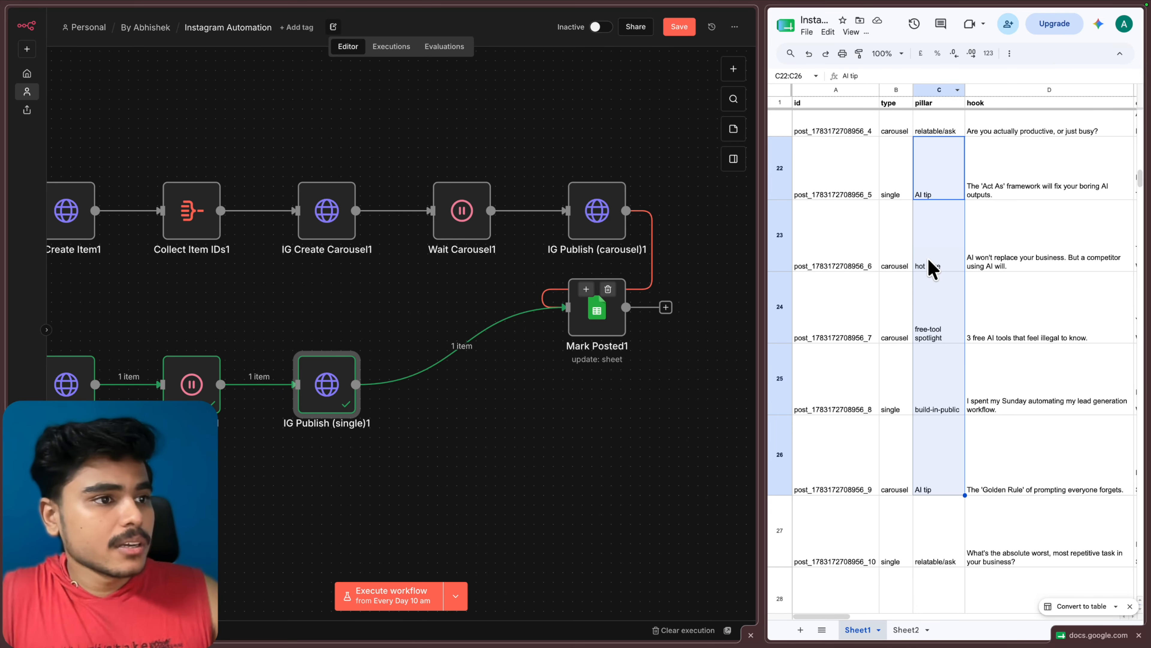
{"action": "scroll", "coordinate": [934, 258], "scroll_direction": "right", "scroll_amount": 10}
{"action": "left_click", "coordinate": [925, 189]}
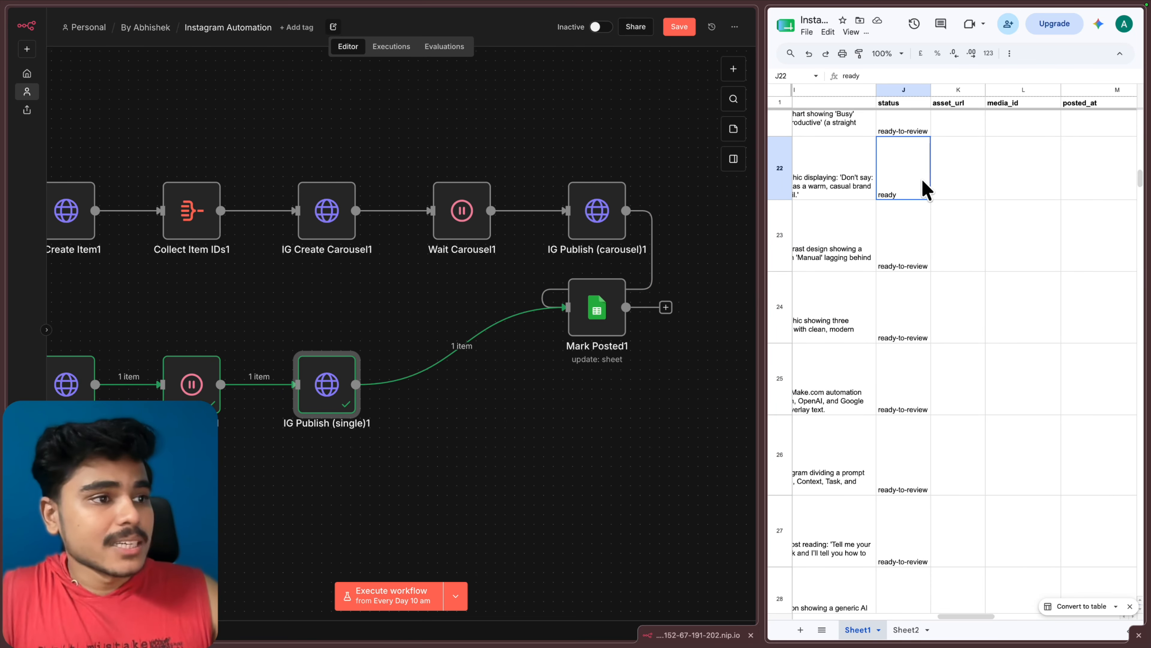
{"action": "mouse_move", "coordinate": [601, 306]}
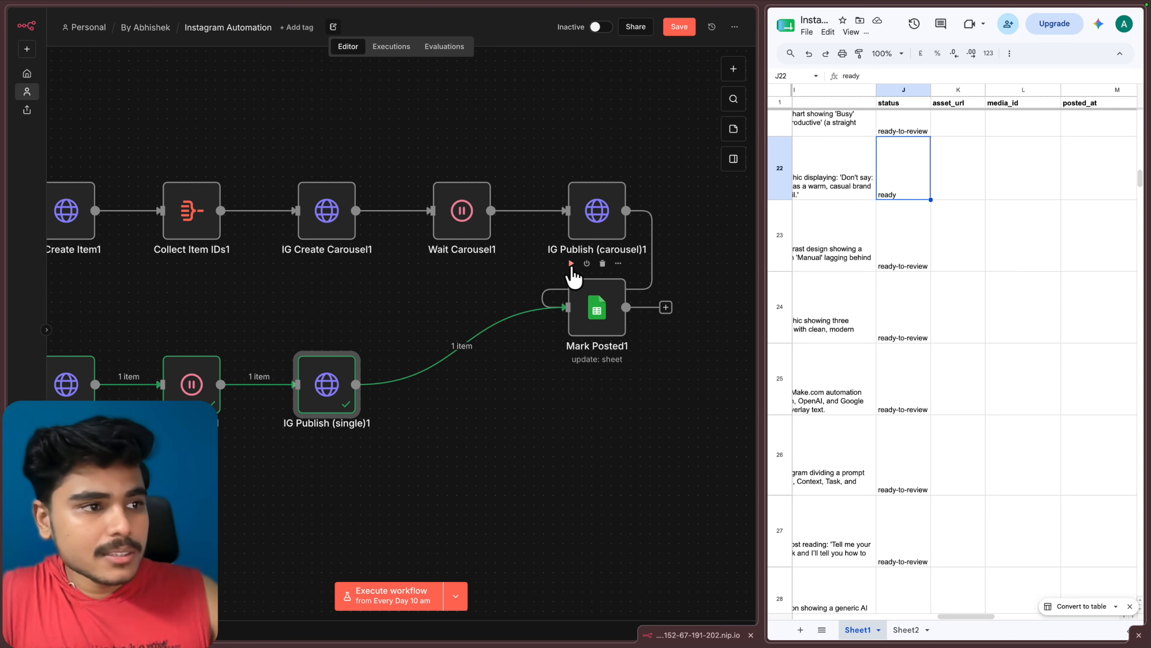
{"action": "left_click", "coordinate": [571, 264]}
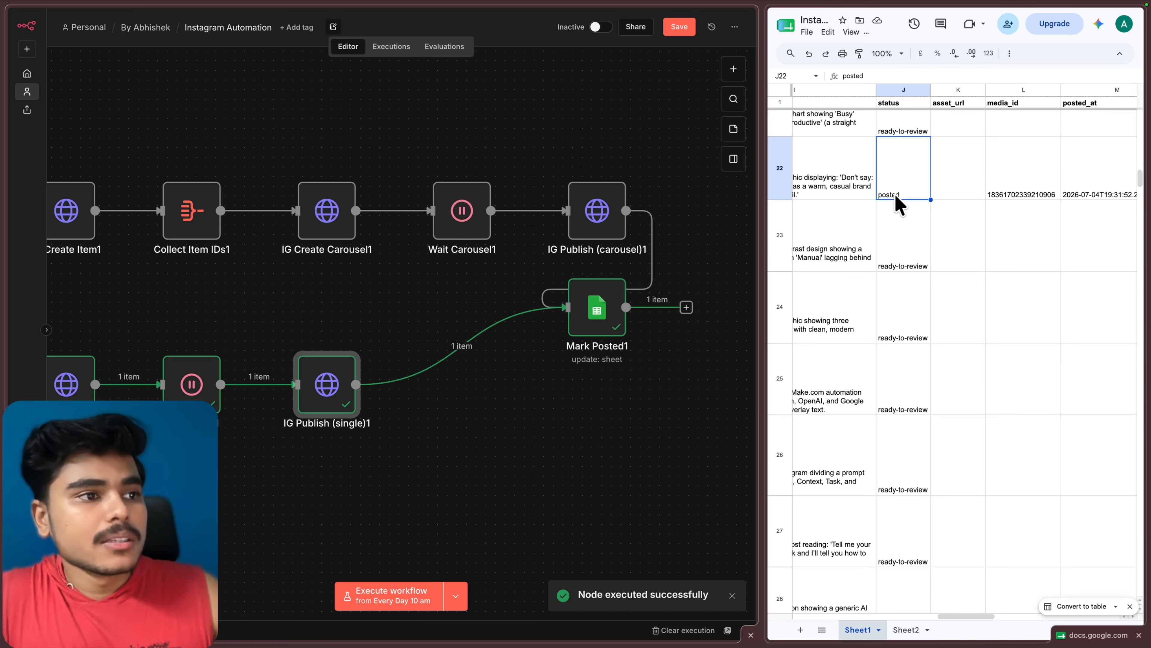
- Examine the posted_at and media_id cells of row 22 in the sheet
{"action": "scroll", "coordinate": [927, 207], "scroll_direction": "right", "scroll_amount": 5}
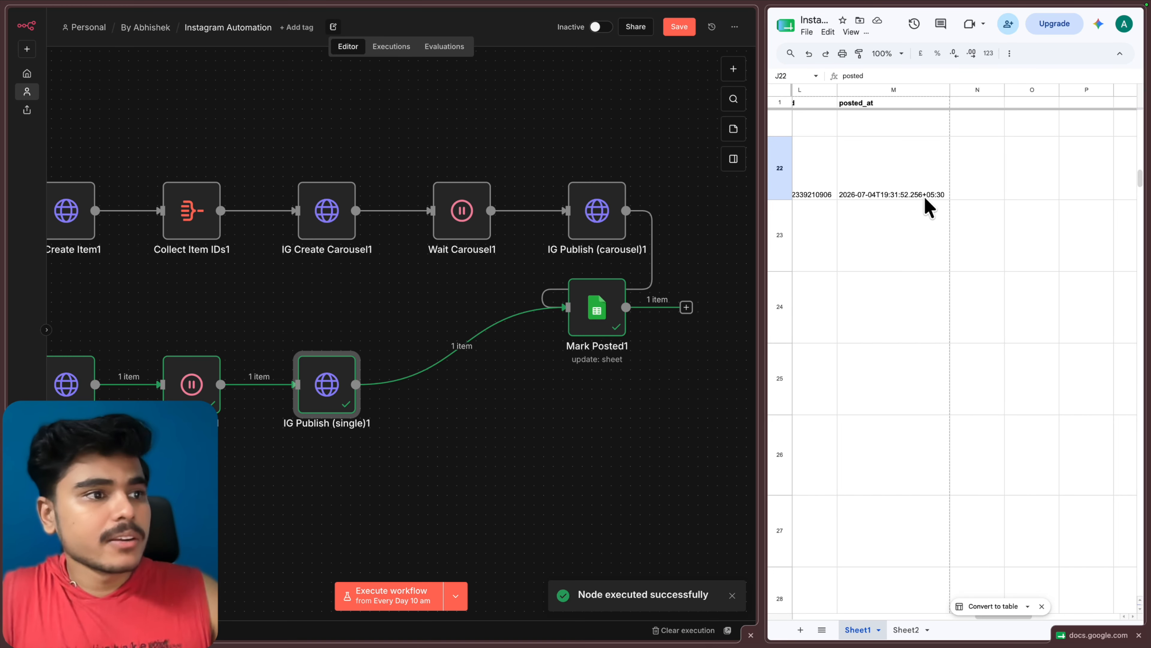
{"action": "left_click", "coordinate": [925, 197]}
{"action": "scroll", "coordinate": [920, 202], "scroll_direction": "left", "scroll_amount": 3}
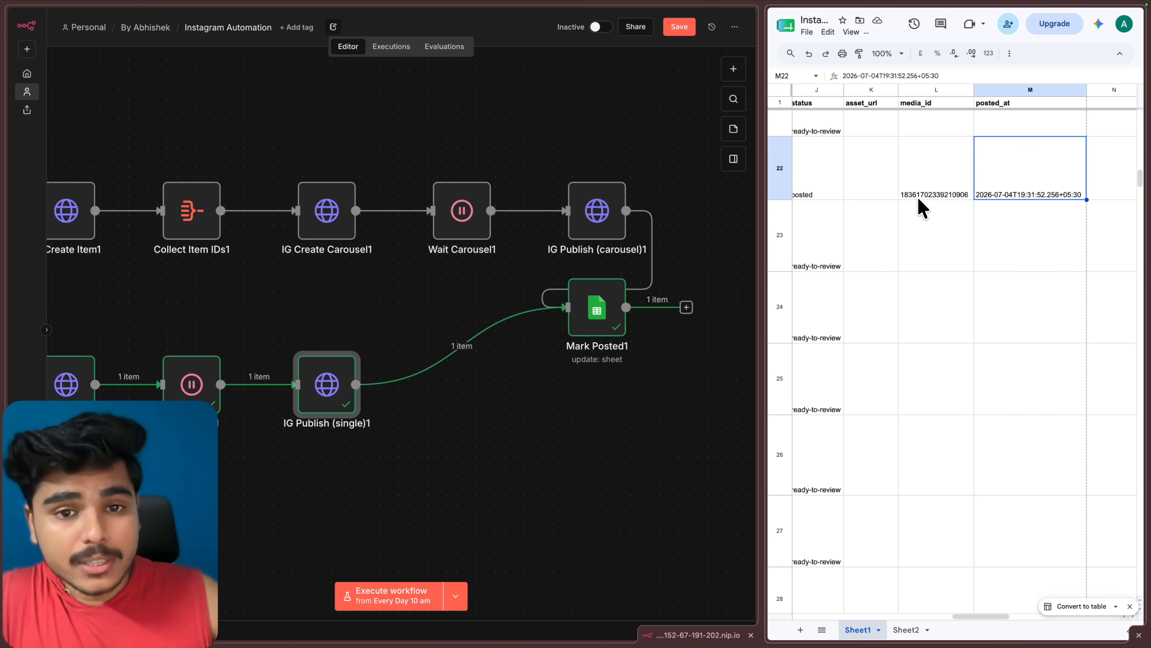
{"action": "left_click", "coordinate": [932, 182]}
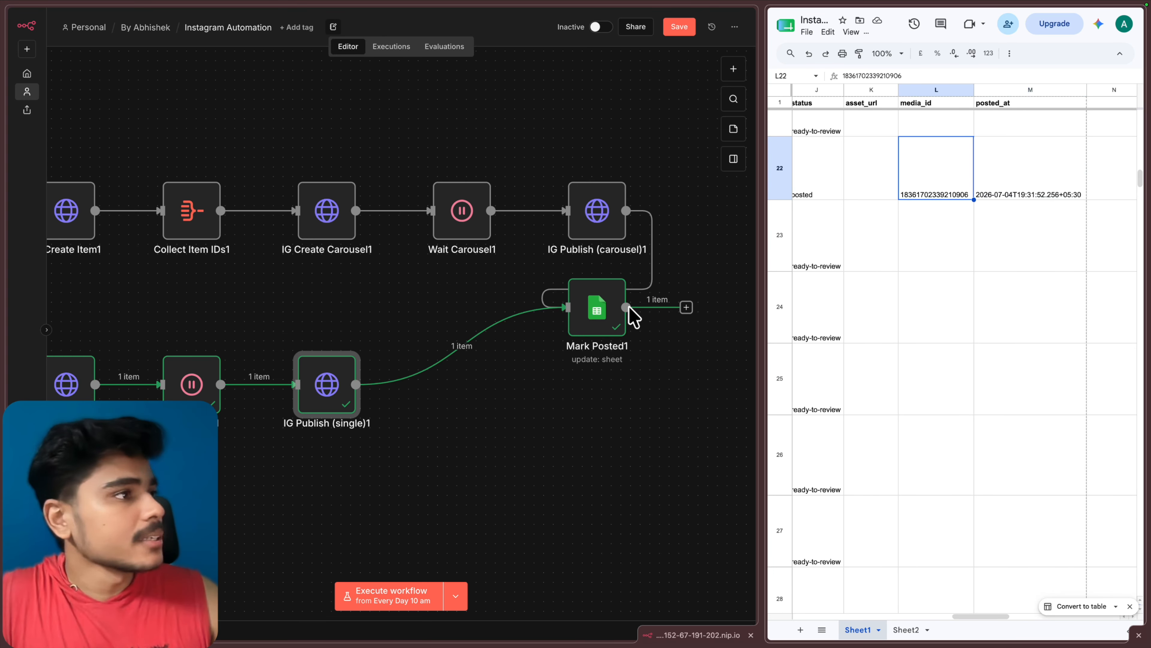